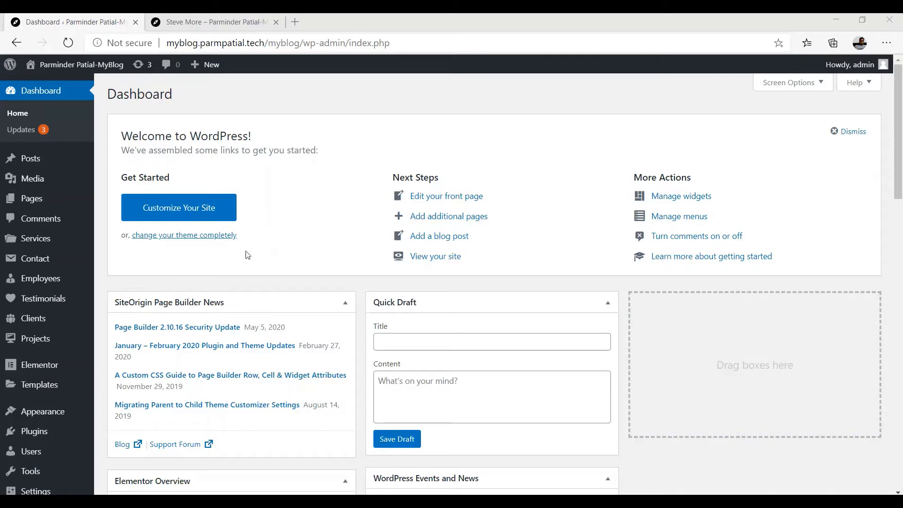
# Add a new WordPress page titled 'Team' and launch it with Edit with Elementor
pyautogui.moveTo(206, 69)
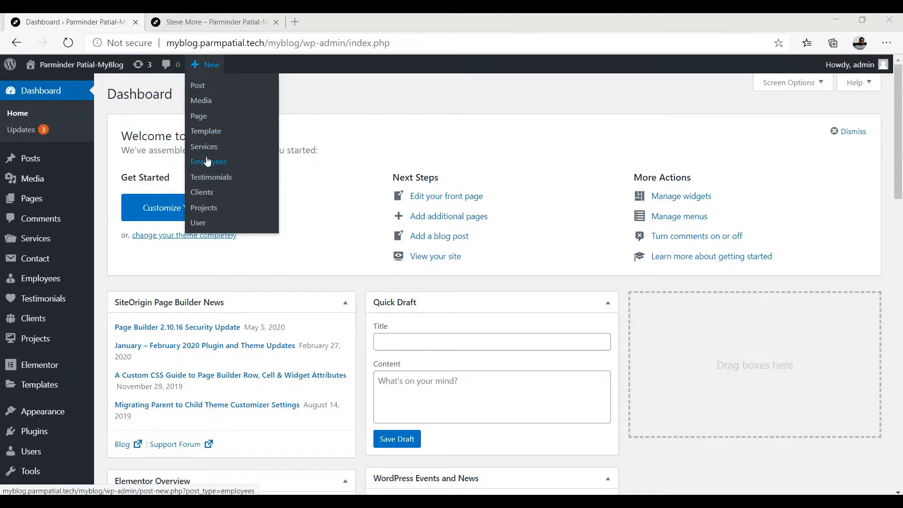
pyautogui.moveTo(47, 280)
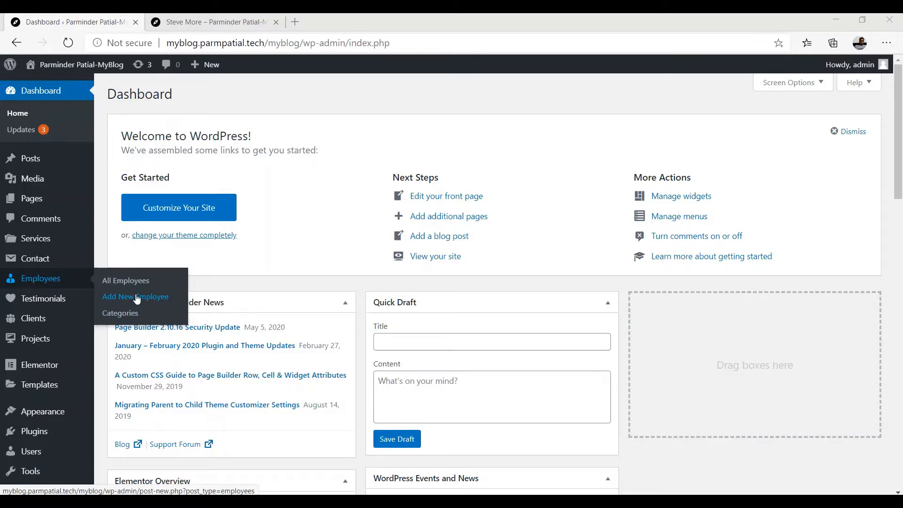
pyautogui.moveTo(24, 203)
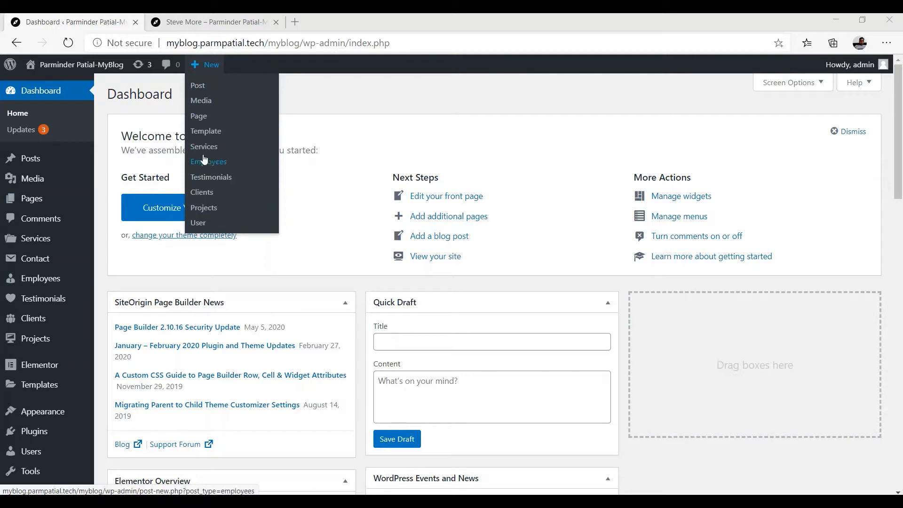
pyautogui.click(204, 119)
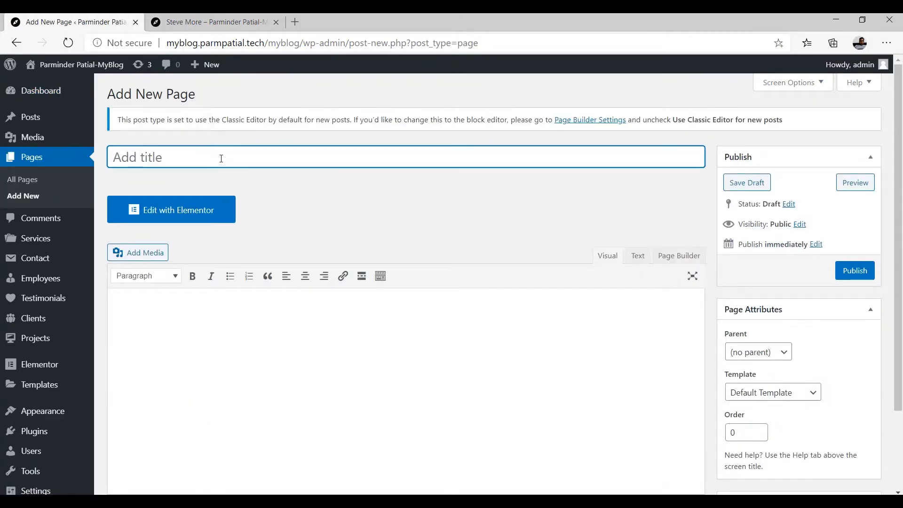
pyautogui.write('Te')
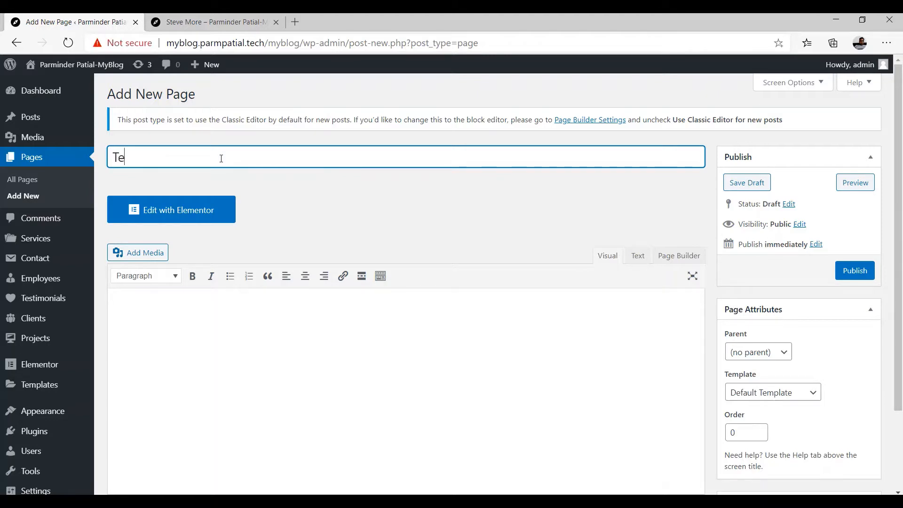
pyautogui.write('am')
pyautogui.click(175, 215)
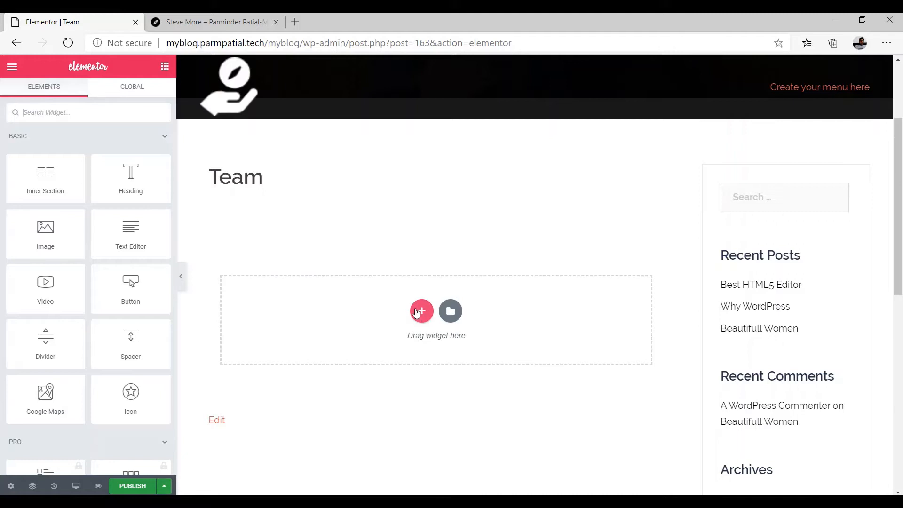
# Insert a one-column section and give it unlinked padding of 5 top and 5 bottom
pyautogui.click(420, 311)
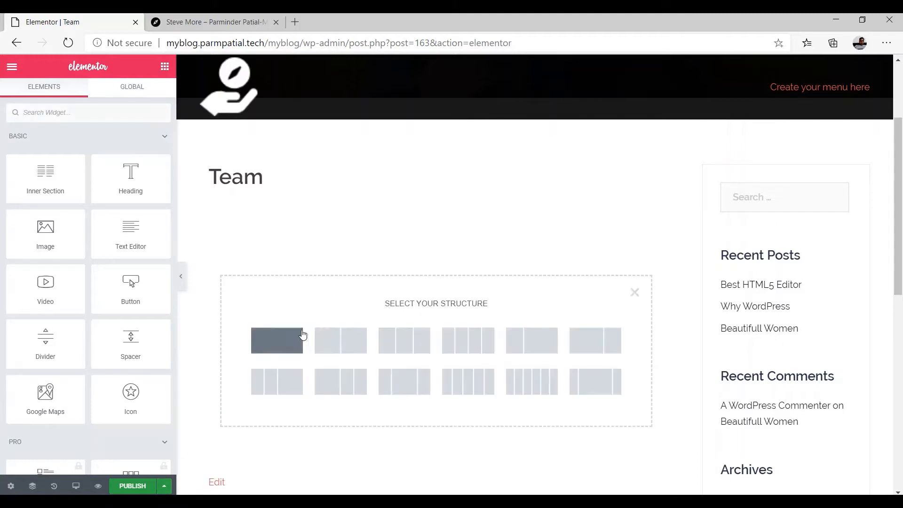
pyautogui.click(288, 344)
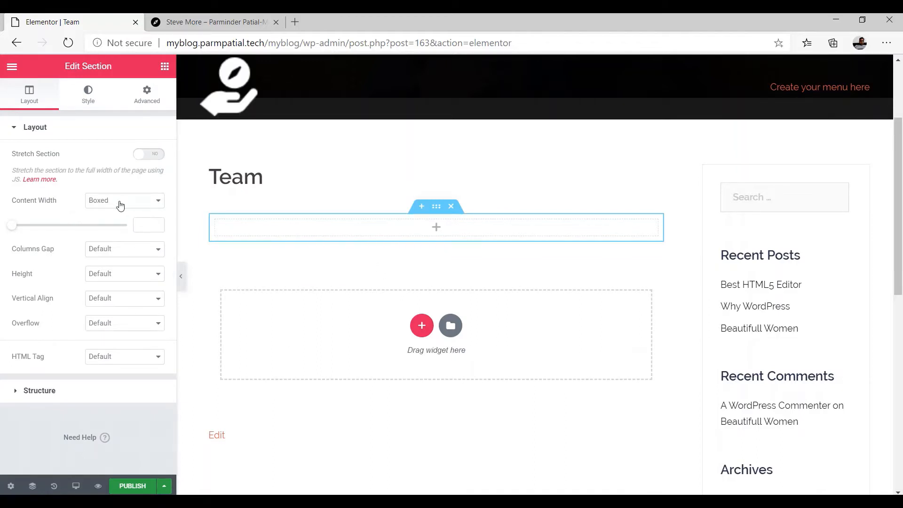
pyautogui.click(89, 96)
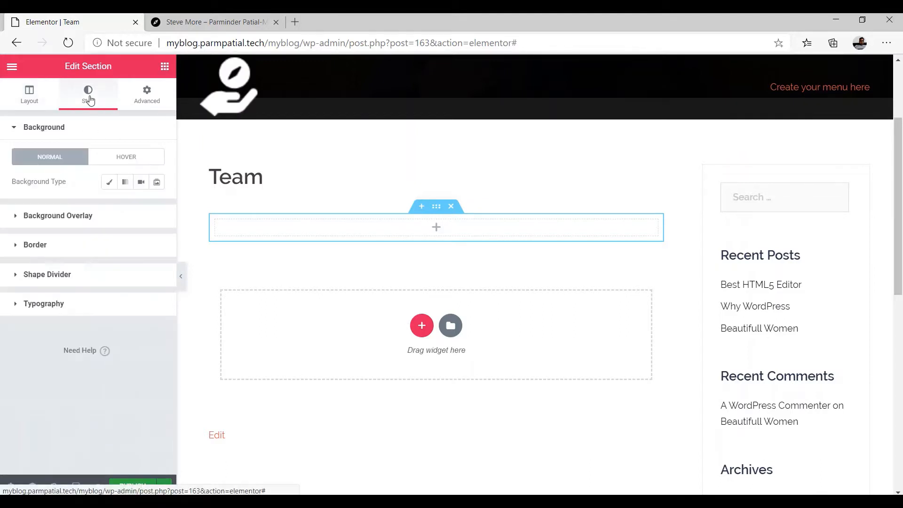
pyautogui.click(143, 98)
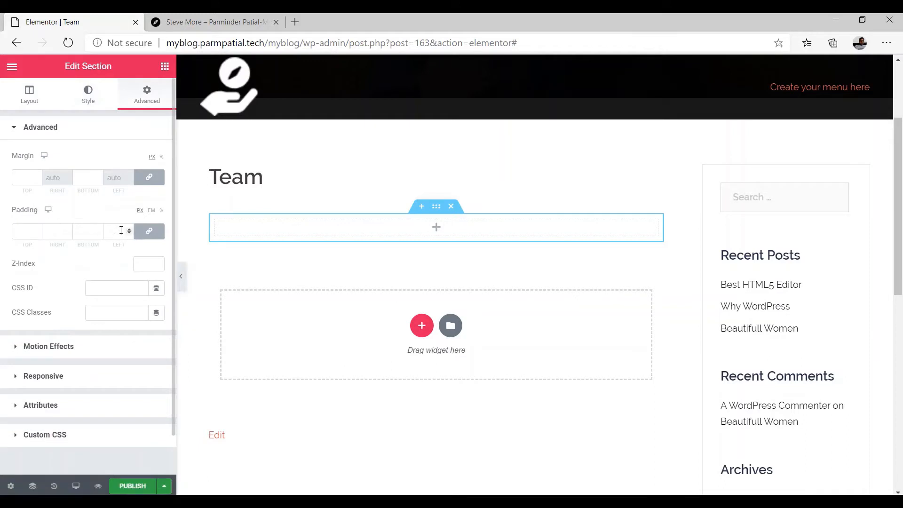
pyautogui.click(149, 231)
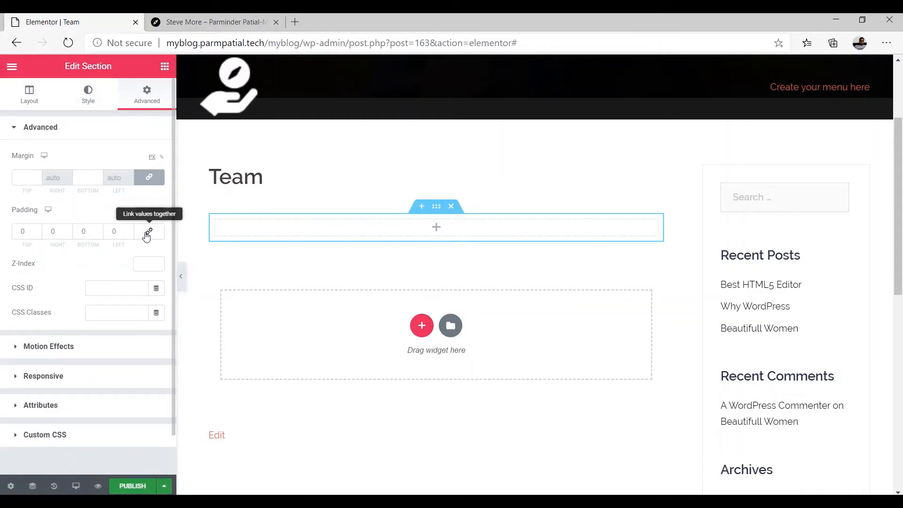
pyautogui.doubleClick(19, 231)
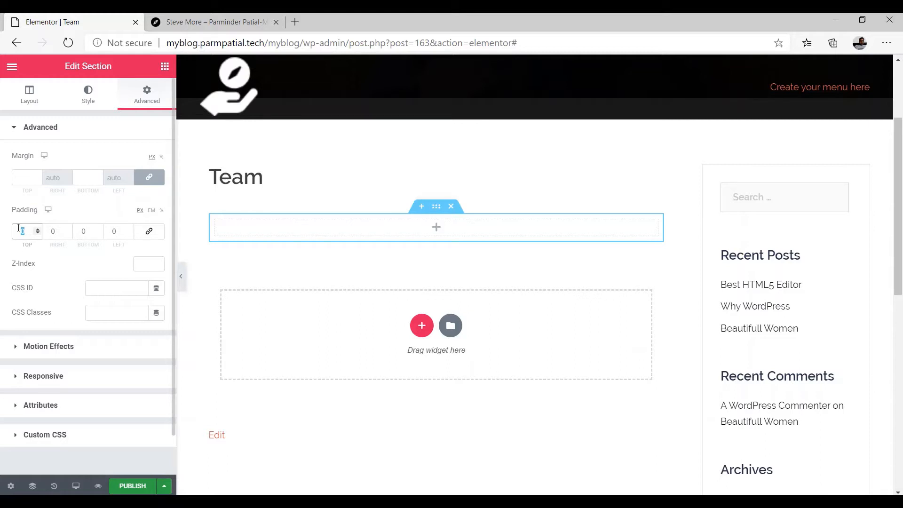
pyautogui.write('5')
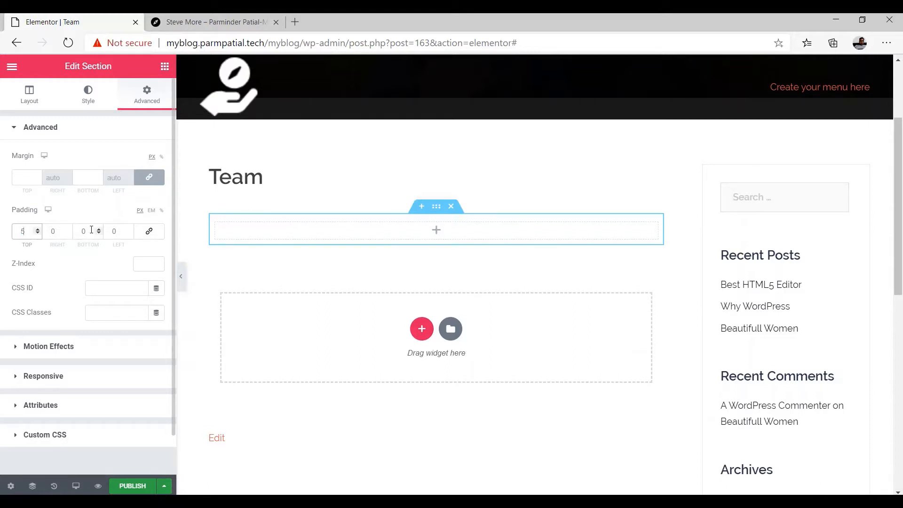
pyautogui.doubleClick(83, 230)
pyautogui.write('5')
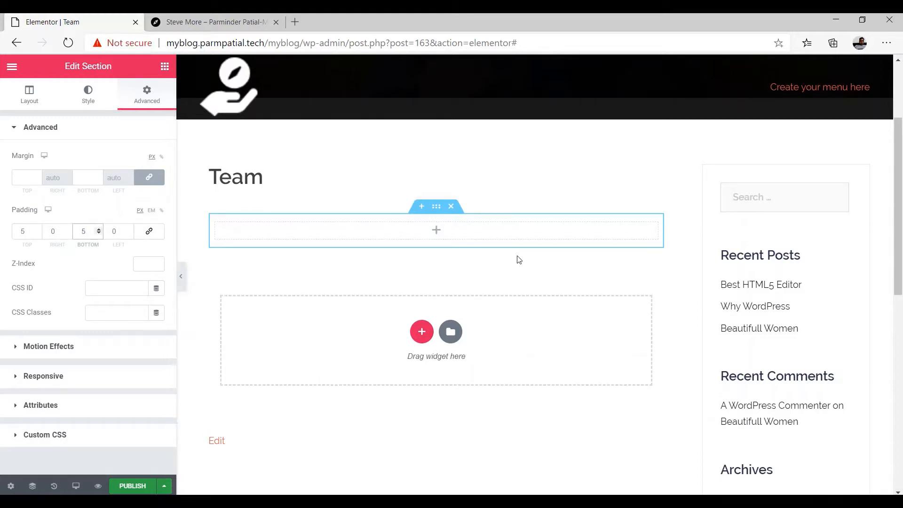
pyautogui.click(436, 231)
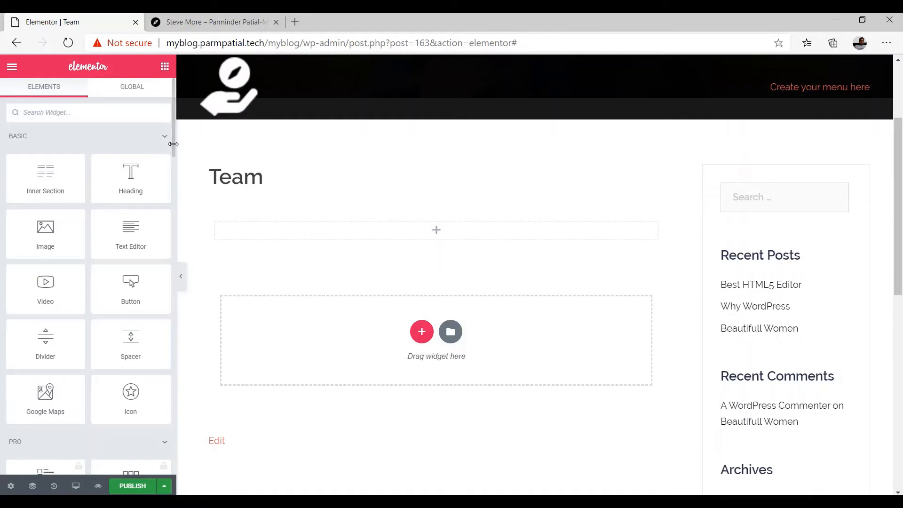
# Drag the aThemes: Employee carousel widget from Sydney Elements into the new section
pyautogui.moveTo(173, 150); pyautogui.dragTo(174, 385)
pyautogui.scroll(-6, 168, 410)
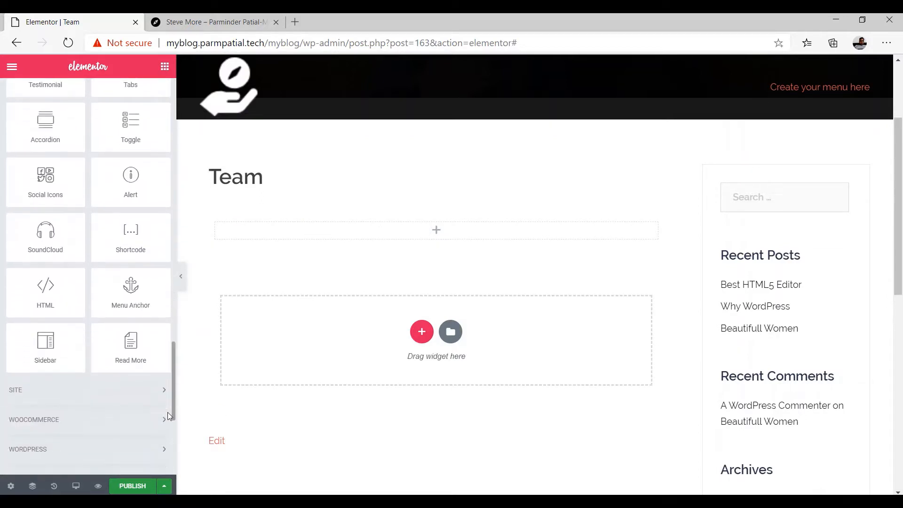
pyautogui.scroll(-1, 162, 440)
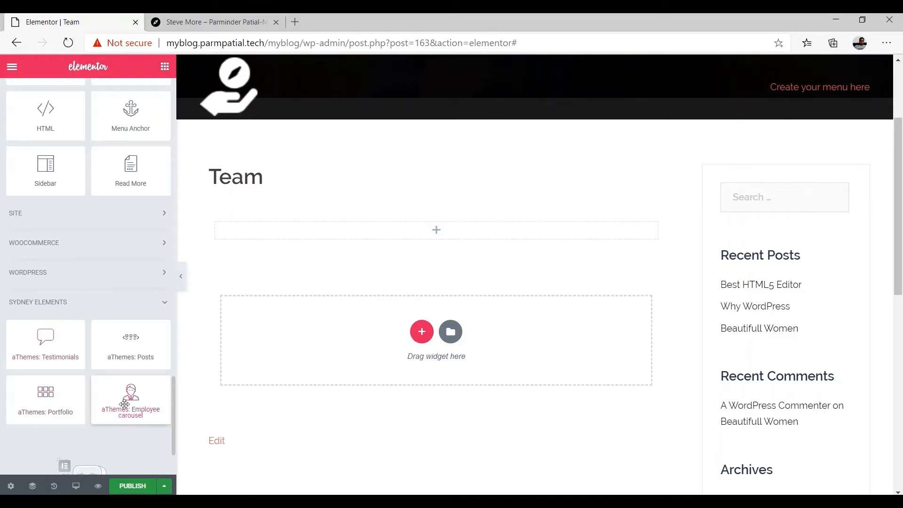
pyautogui.moveTo(125, 403); pyautogui.dragTo(421, 233)
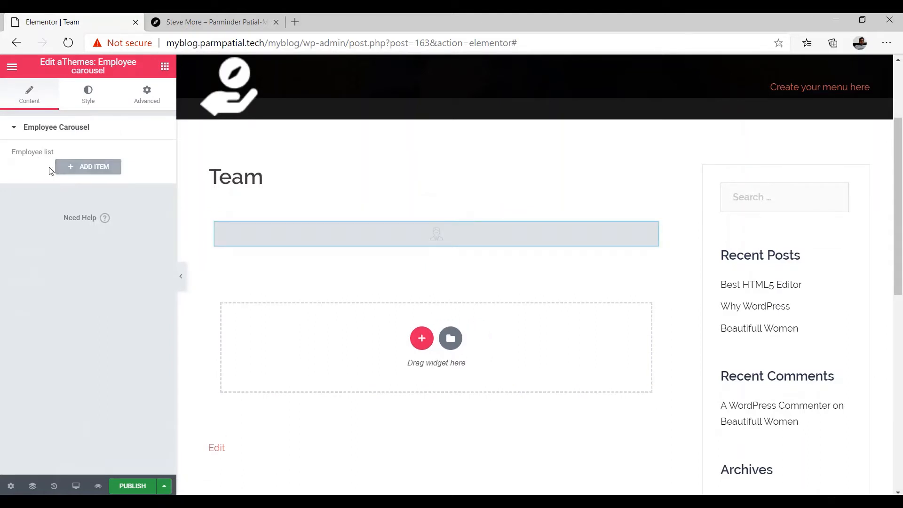
# Add the first carousel item and set its photo to emp8.jpg from the Media Library
pyautogui.click(86, 169)
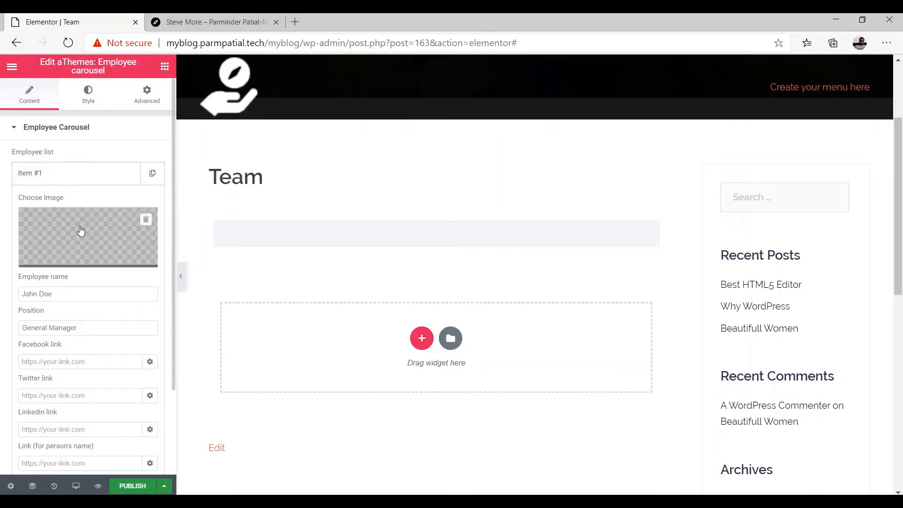
pyautogui.click(80, 260)
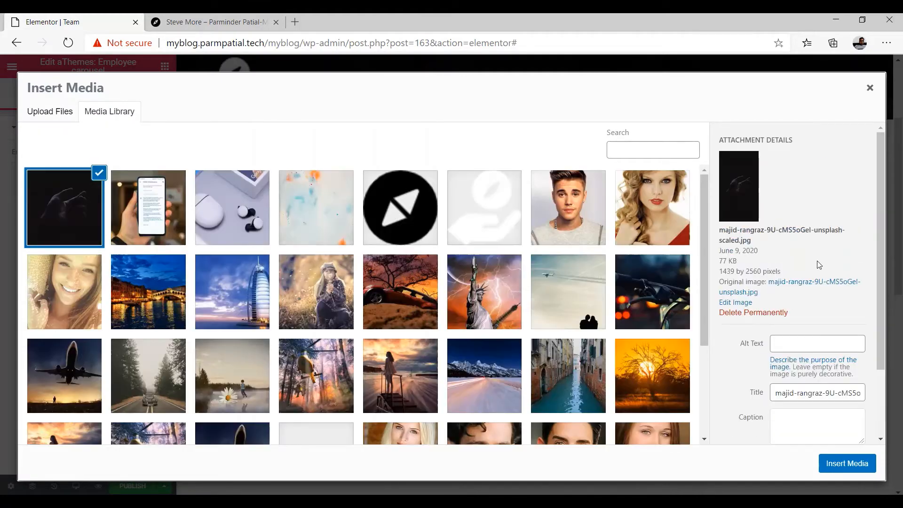
pyautogui.moveTo(705, 224); pyautogui.dragTo(706, 329)
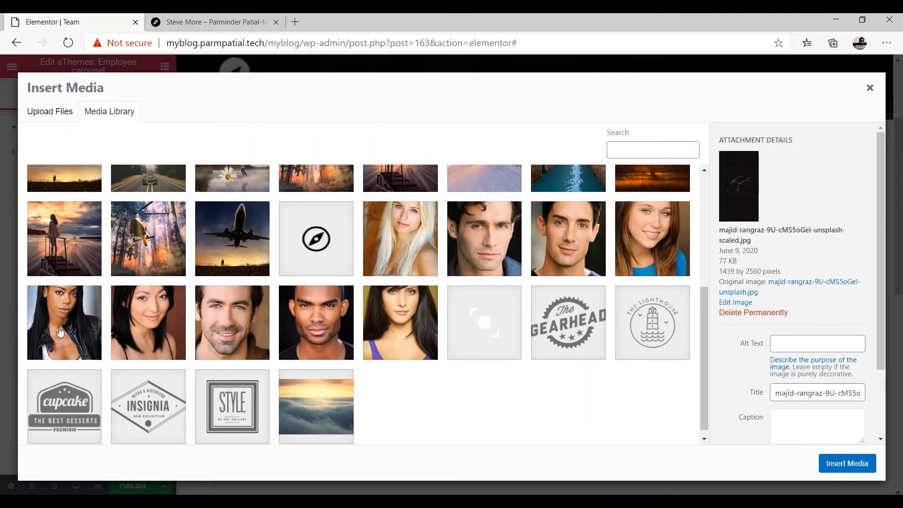
pyautogui.click(489, 254)
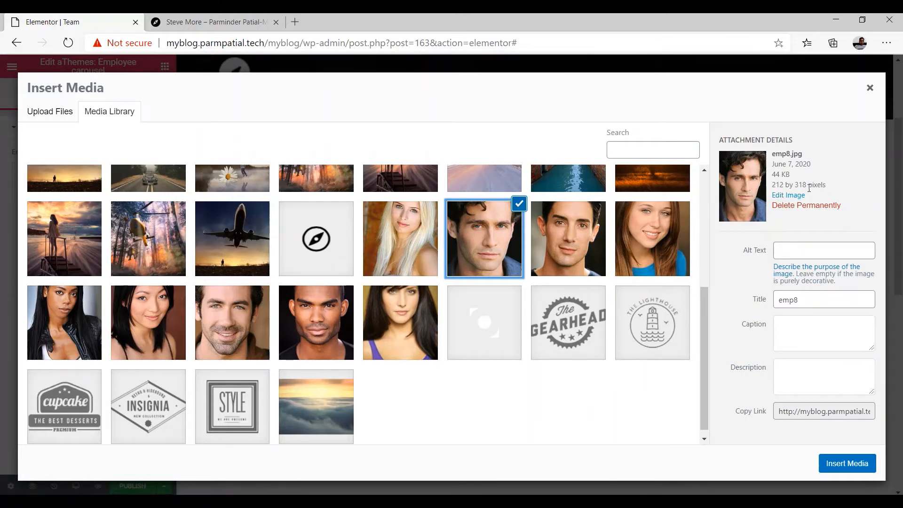
pyautogui.click(598, 253)
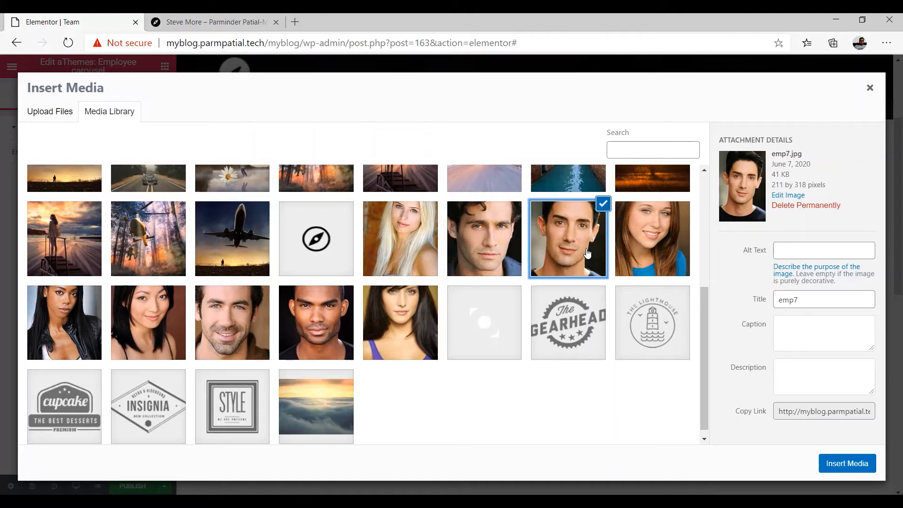
pyautogui.click(658, 241)
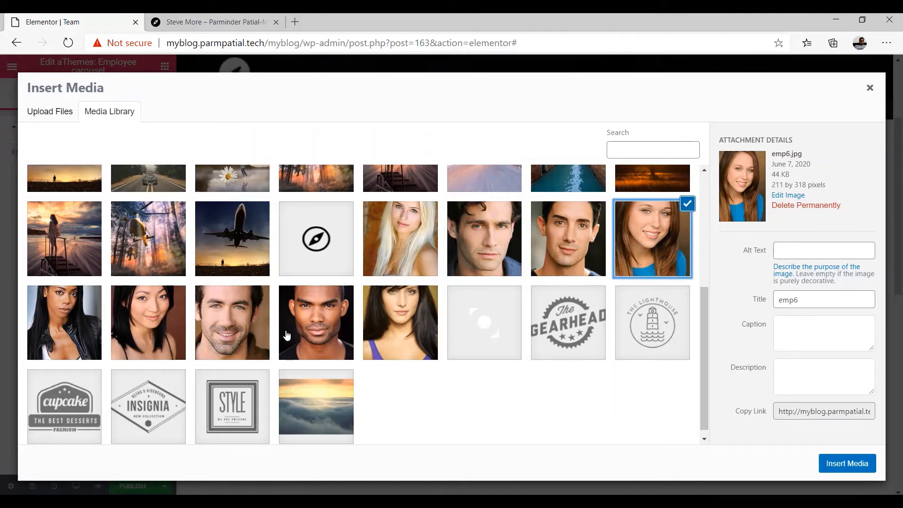
pyautogui.click(74, 337)
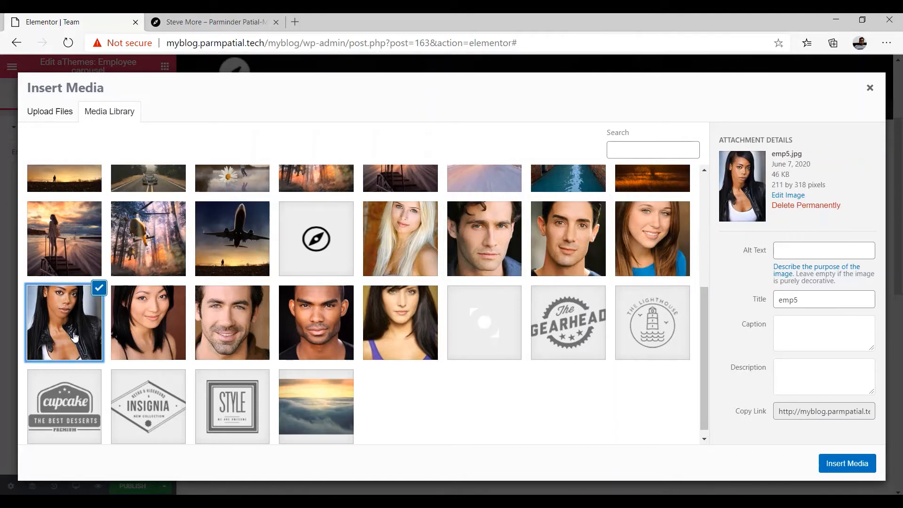
pyautogui.click(144, 335)
pyautogui.click(241, 335)
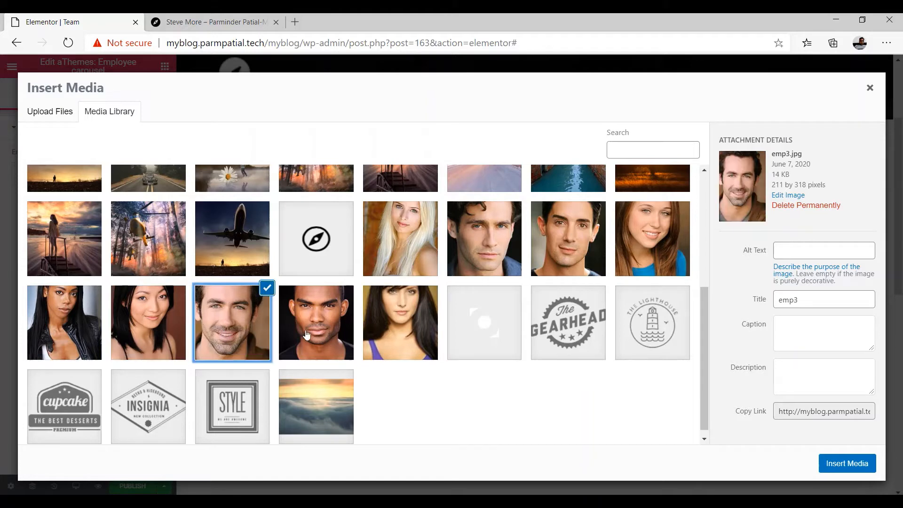
pyautogui.click(310, 334)
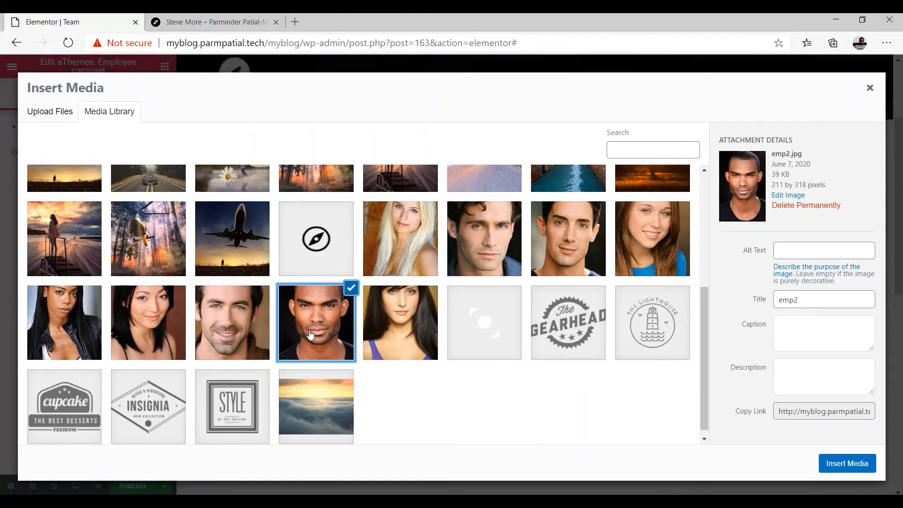
pyautogui.click(397, 333)
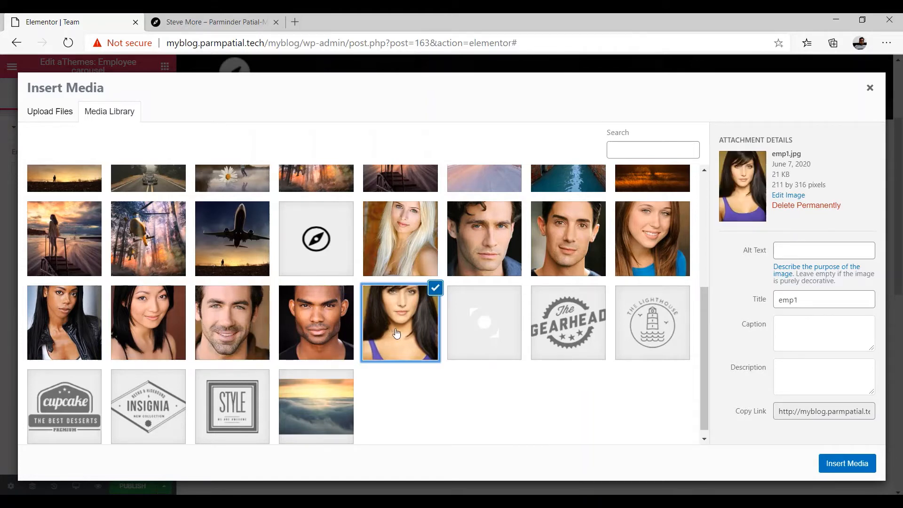
pyautogui.click(488, 239)
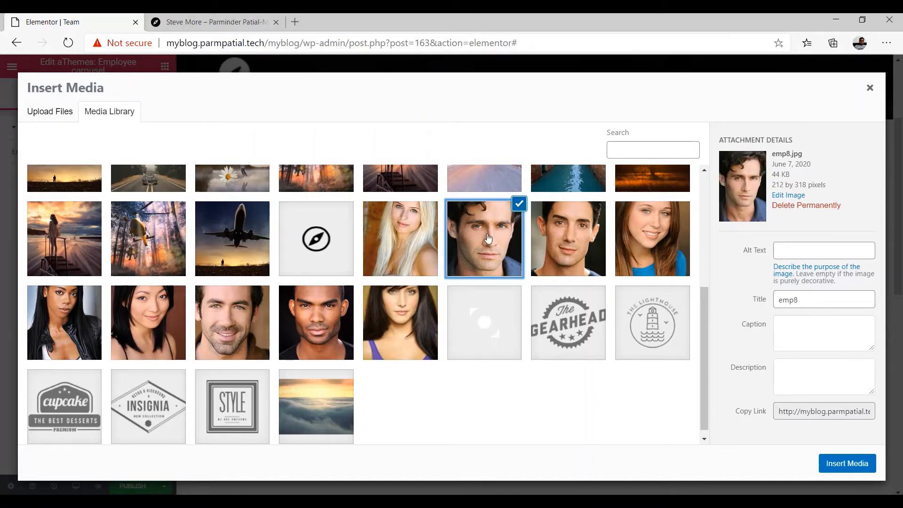
pyautogui.click(843, 467)
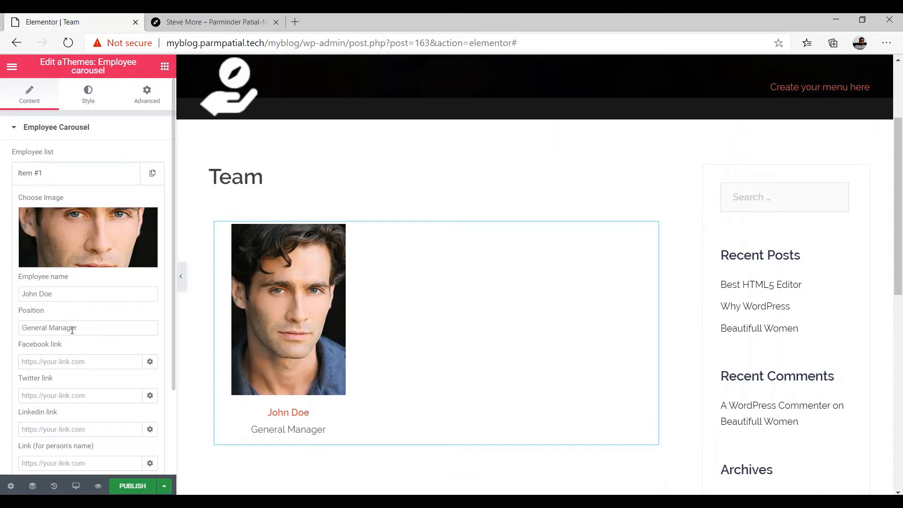
# Set the first employee's Facebook link to # with Open in new window enabled
pyautogui.scroll(-2, 72, 329)
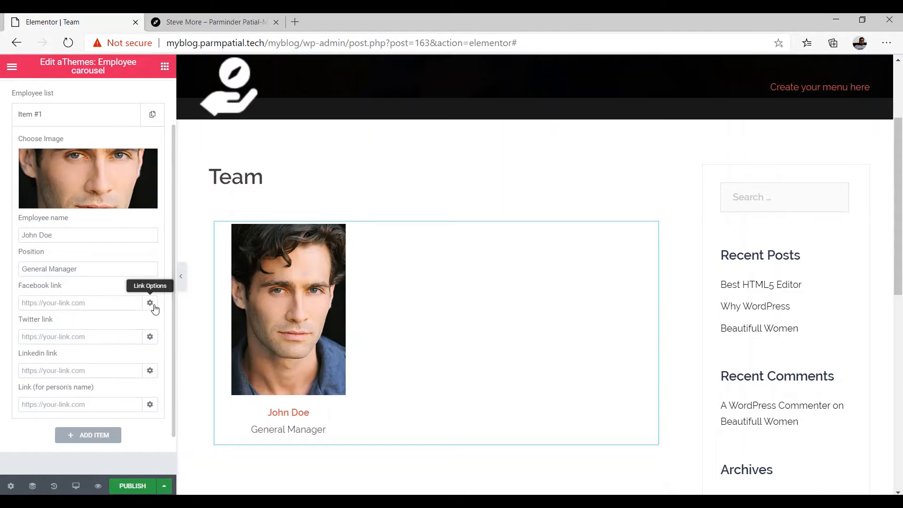
pyautogui.click(97, 304)
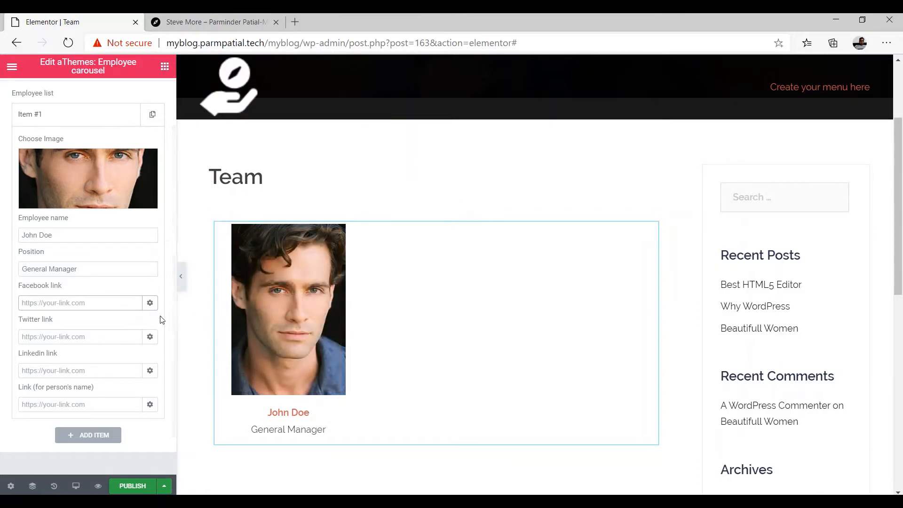
pyautogui.click(97, 306)
pyautogui.write('#')
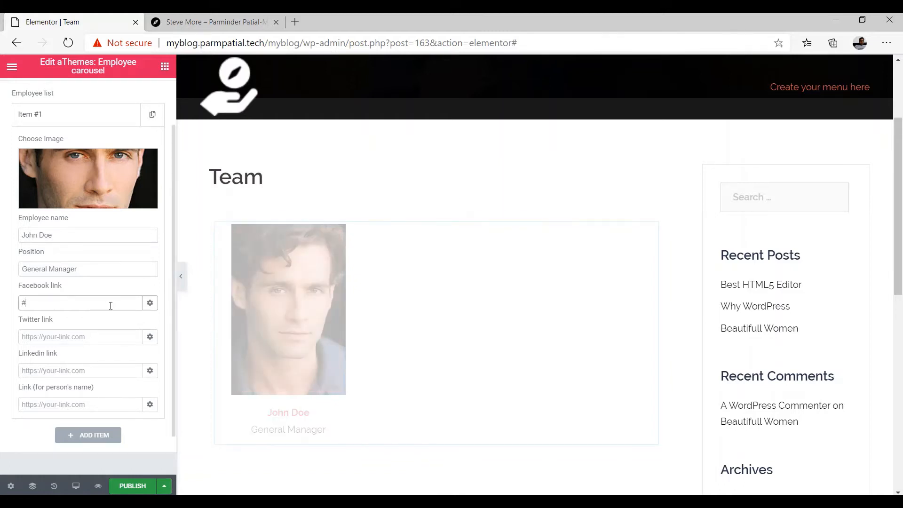
pyautogui.click(150, 303)
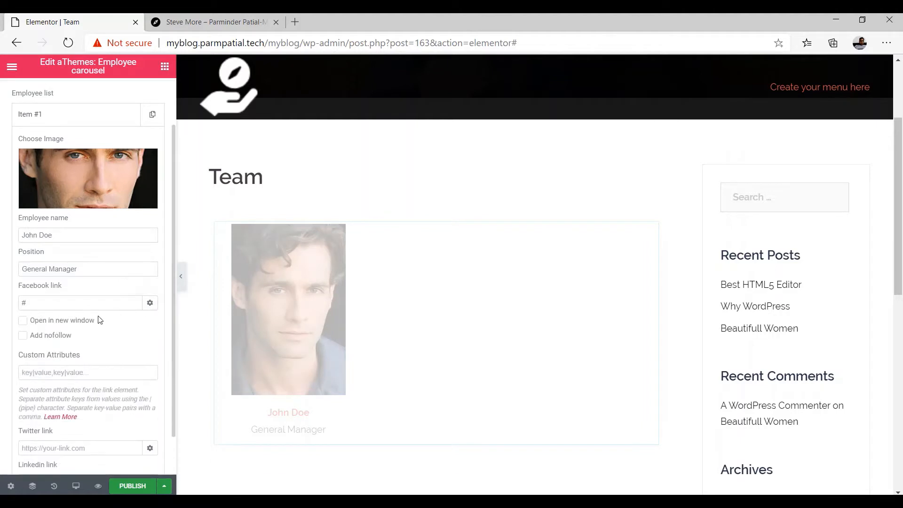
pyautogui.click(23, 321)
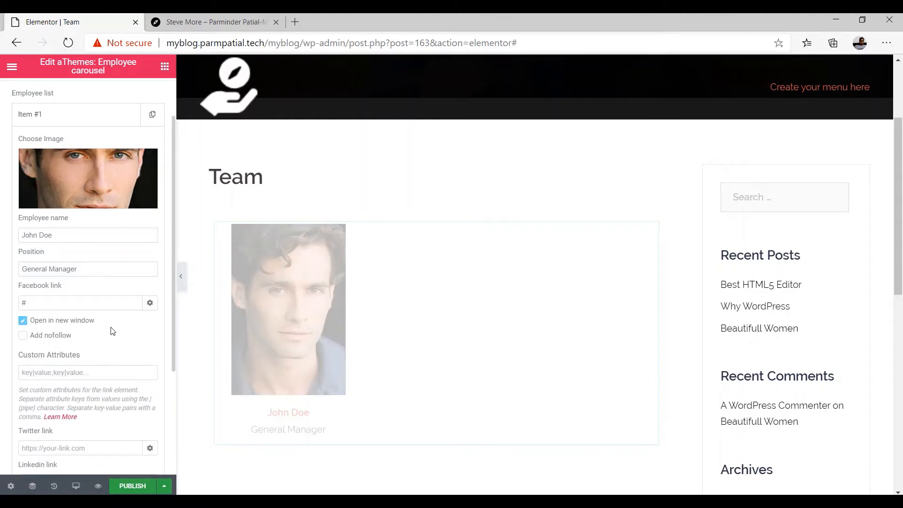
pyautogui.scroll(-1, 112, 331)
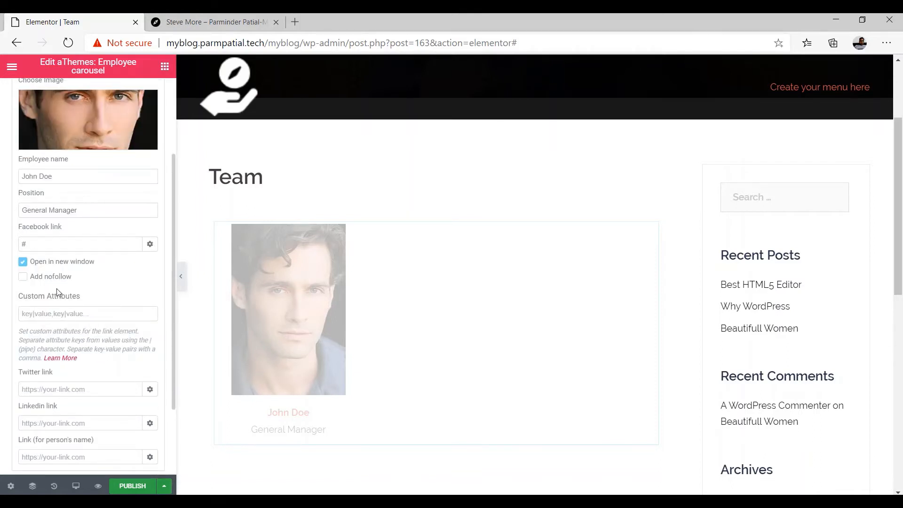
pyautogui.click(150, 244)
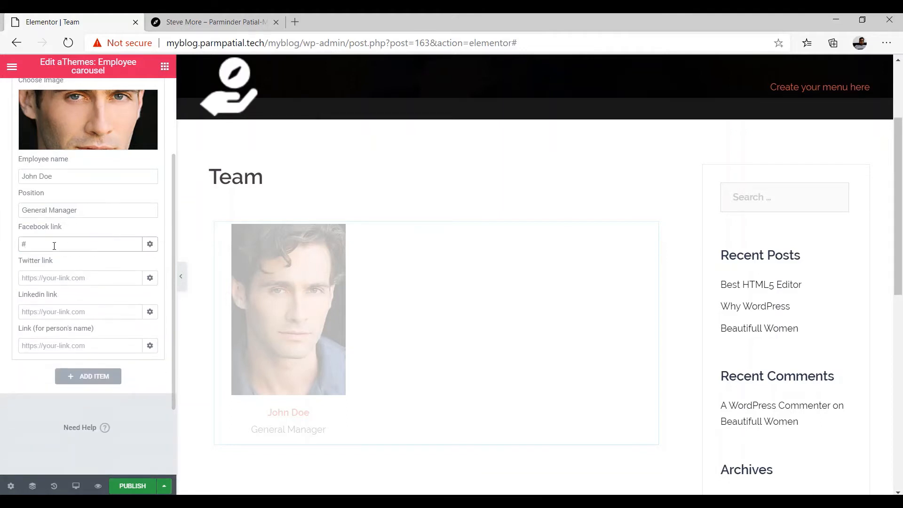
# Enter the Facebook profile URL and paste it into the Twitter, LinkedIn and name link fields
pyautogui.press('BackSpace')
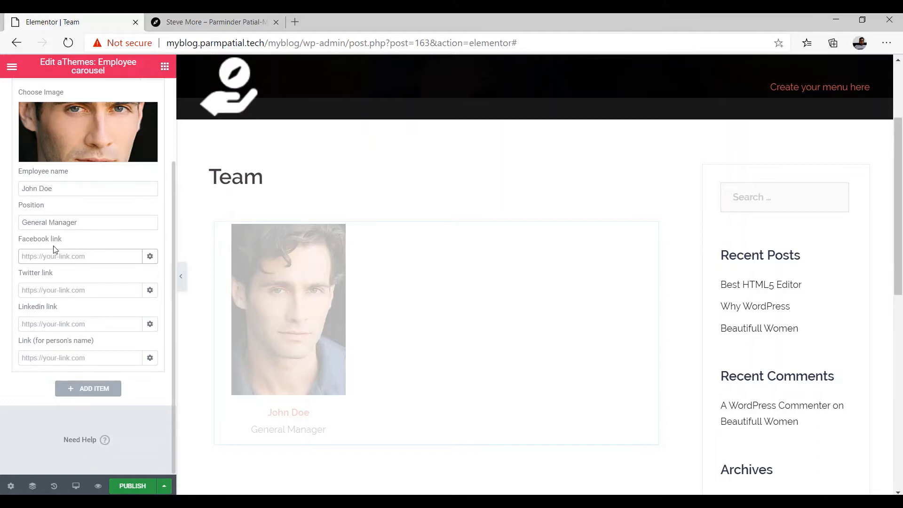
pyautogui.click(115, 280)
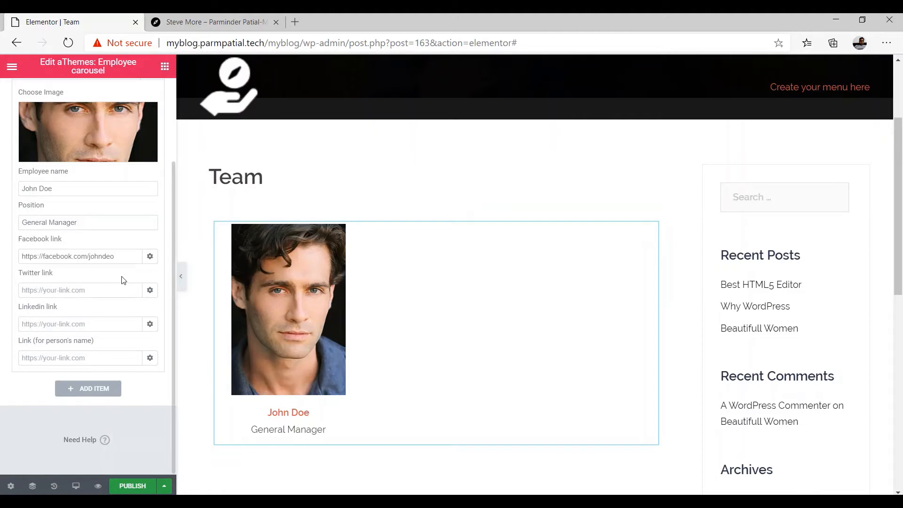
pyautogui.moveTo(121, 256); pyautogui.dragTo(21, 255)
pyautogui.hotkey('ctrl', 'c')
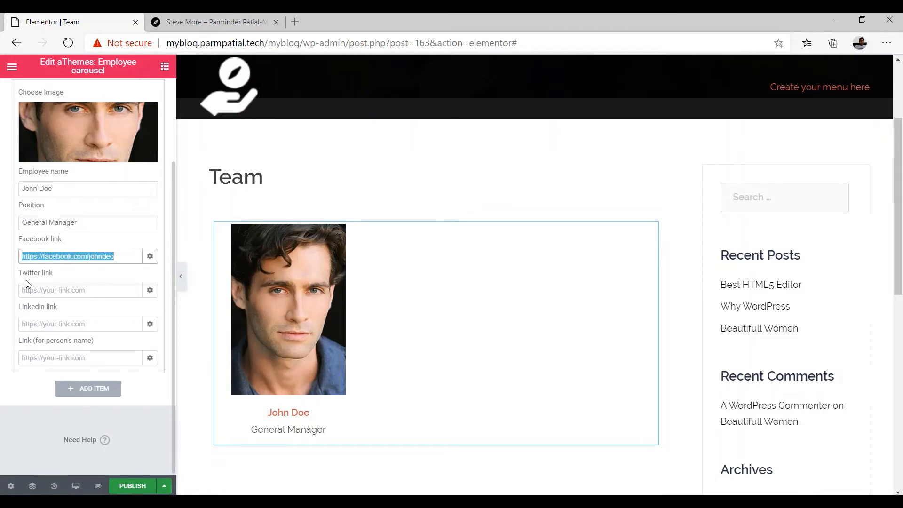
pyautogui.click(40, 290)
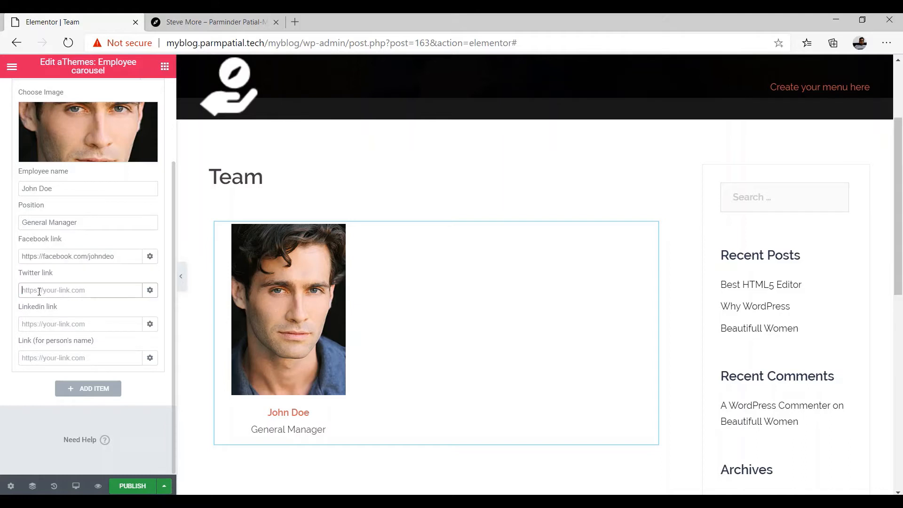
pyautogui.hotkey('ctrl', 'v')
pyautogui.click(39, 324)
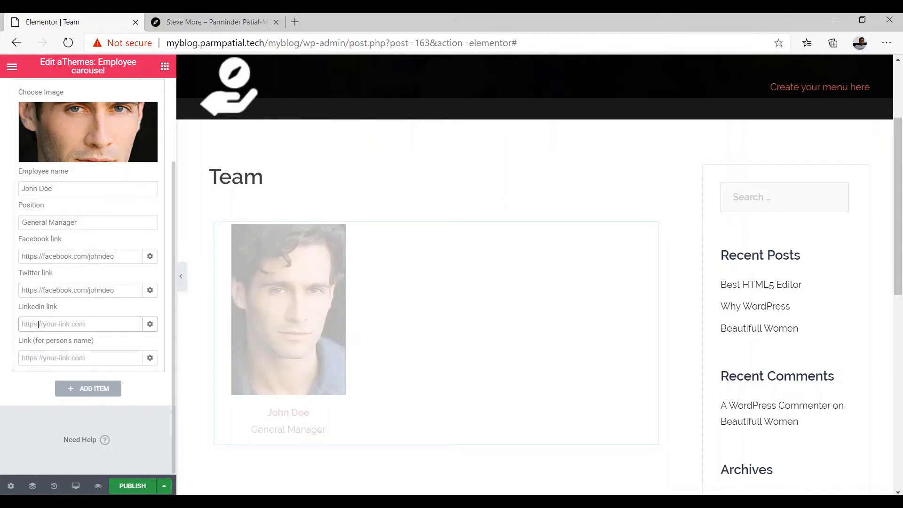
pyautogui.hotkey('ctrl', 'v')
pyautogui.click(46, 359)
pyautogui.hotkey('ctrl', 'v')
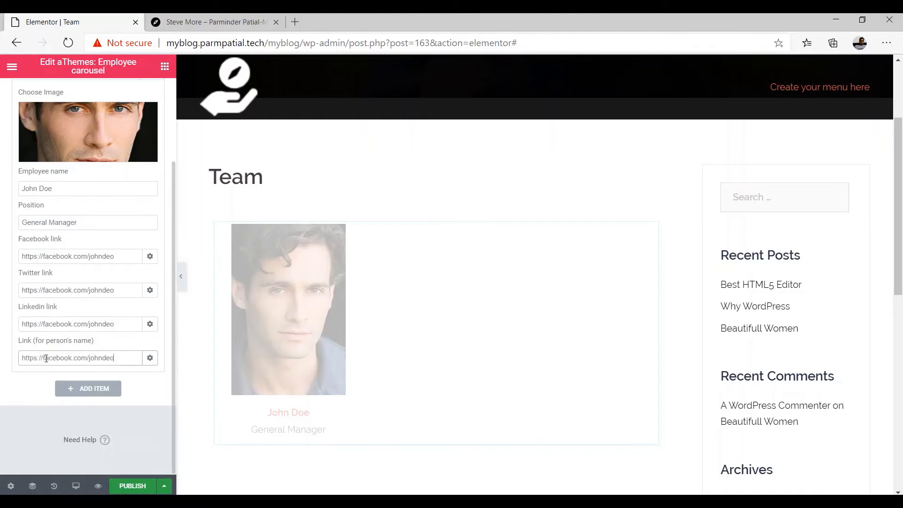
pyautogui.moveTo(290, 319)
# Change the pasted domains to twitter and linkedin, and set the name link to #
pyautogui.moveTo(73, 289); pyautogui.dragTo(45, 291)
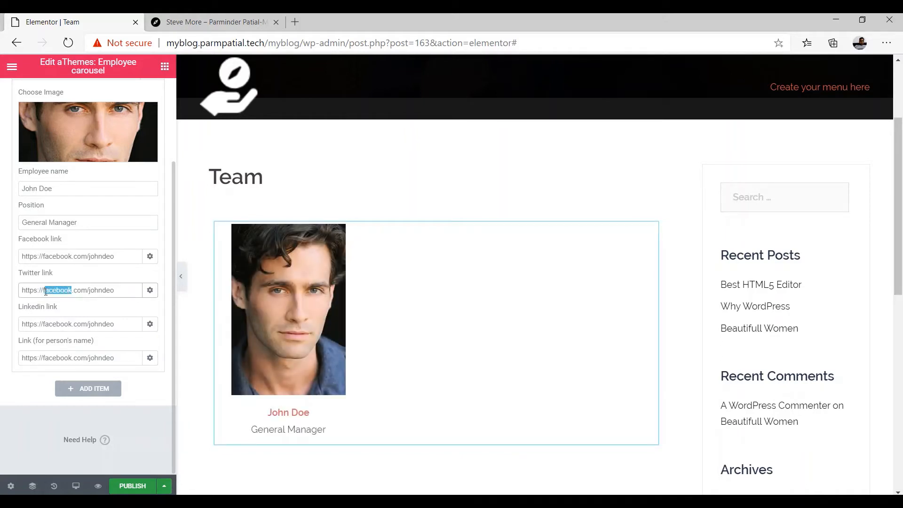
pyautogui.write('twitter')
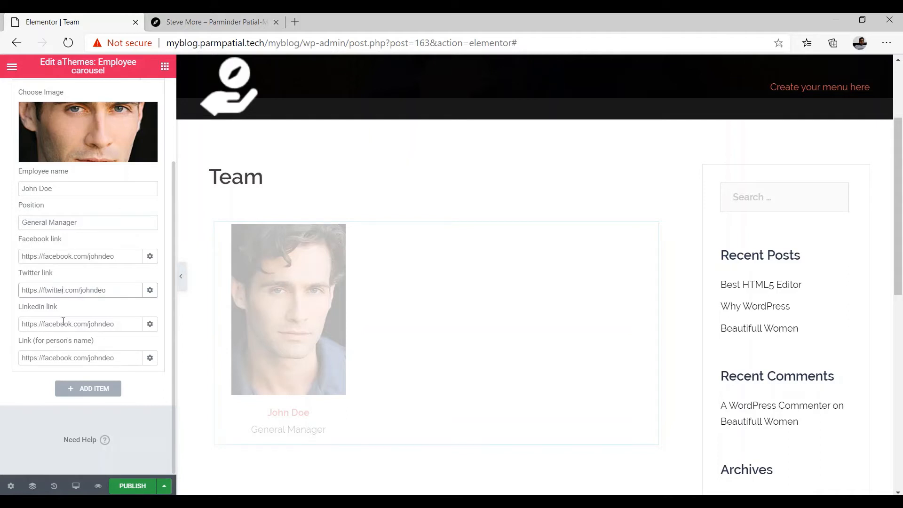
pyautogui.moveTo(71, 323); pyautogui.dragTo(46, 327)
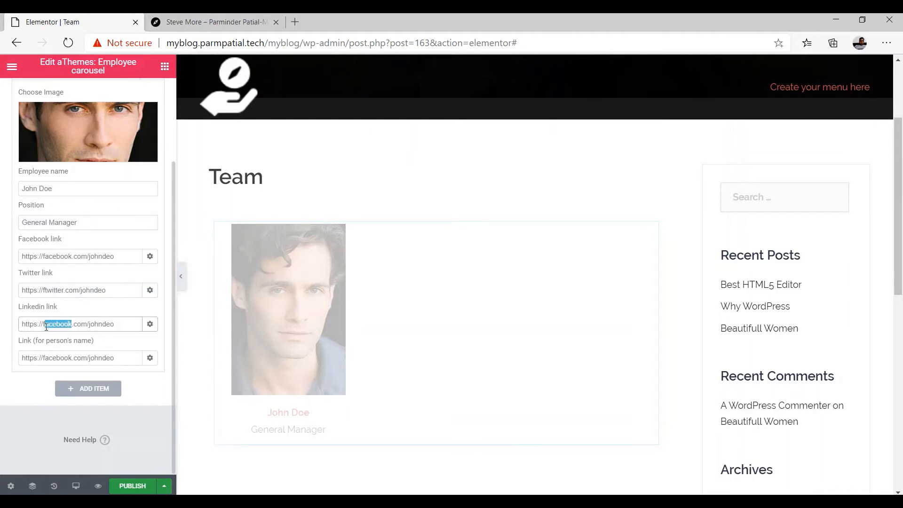
pyautogui.press('BackSpace')
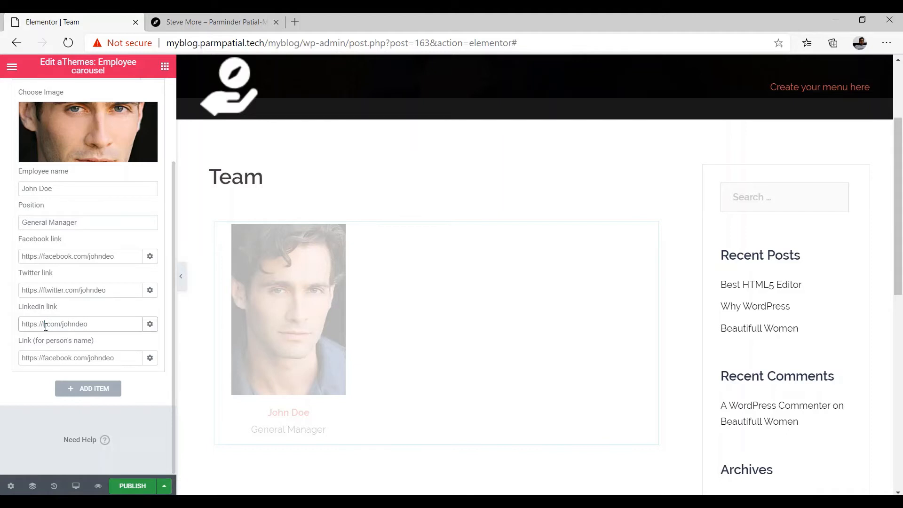
pyautogui.press('BackSpace')
pyautogui.write('linkedin')
pyautogui.moveTo(109, 359); pyautogui.dragTo(14, 358)
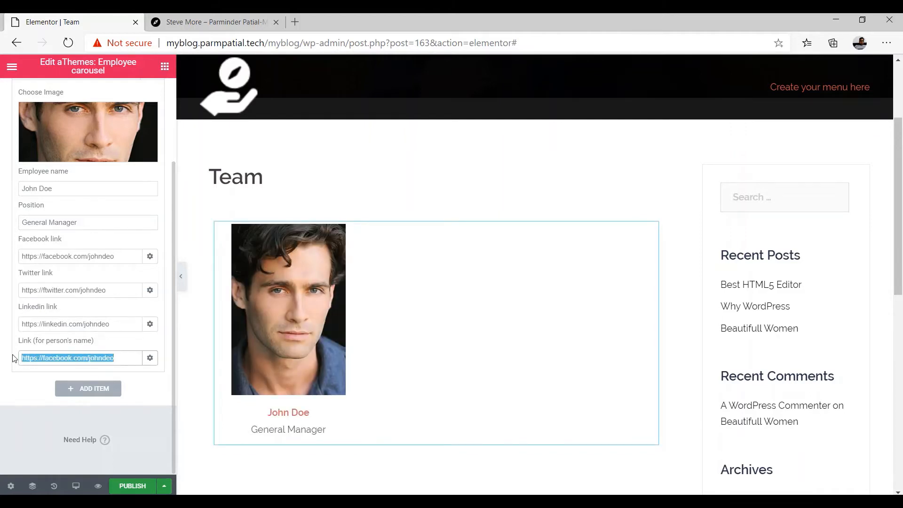
pyautogui.write('#')
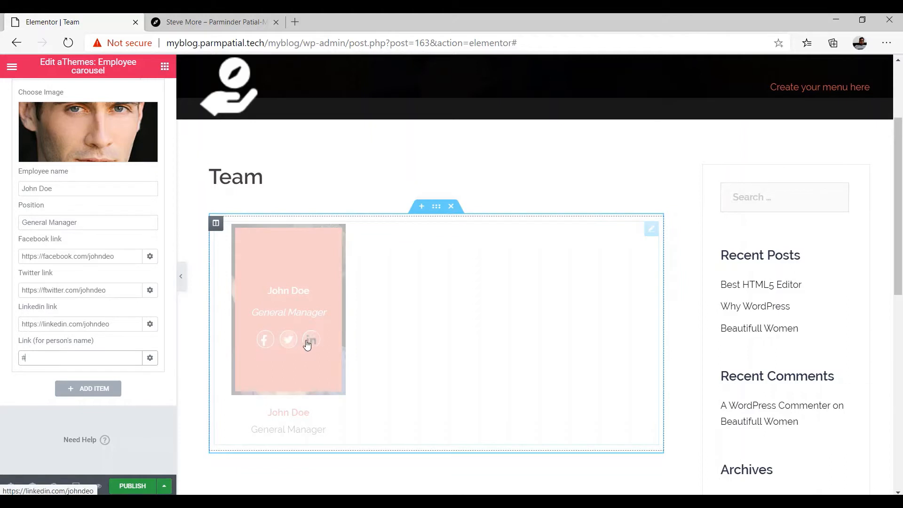
# Enable Open in new window for the Twitter and LinkedIn links
pyautogui.click(150, 290)
pyautogui.click(22, 308)
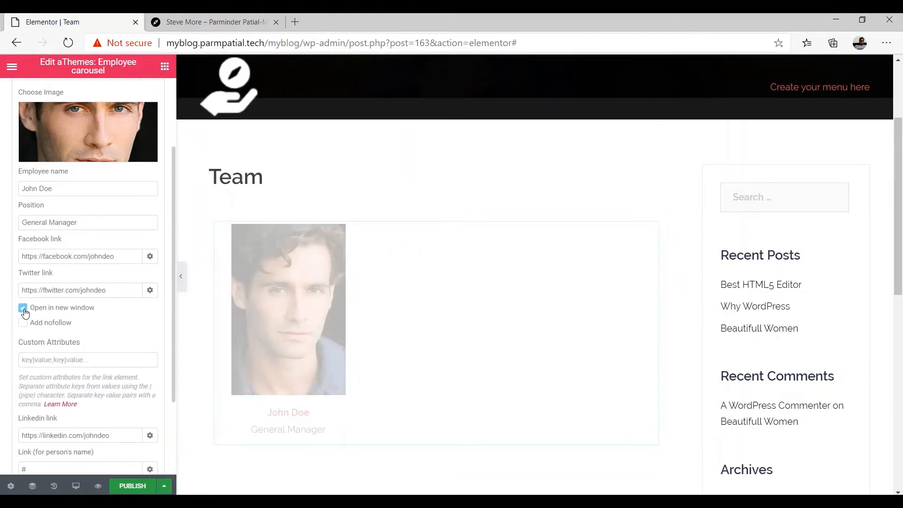
pyautogui.click(150, 290)
pyautogui.click(150, 324)
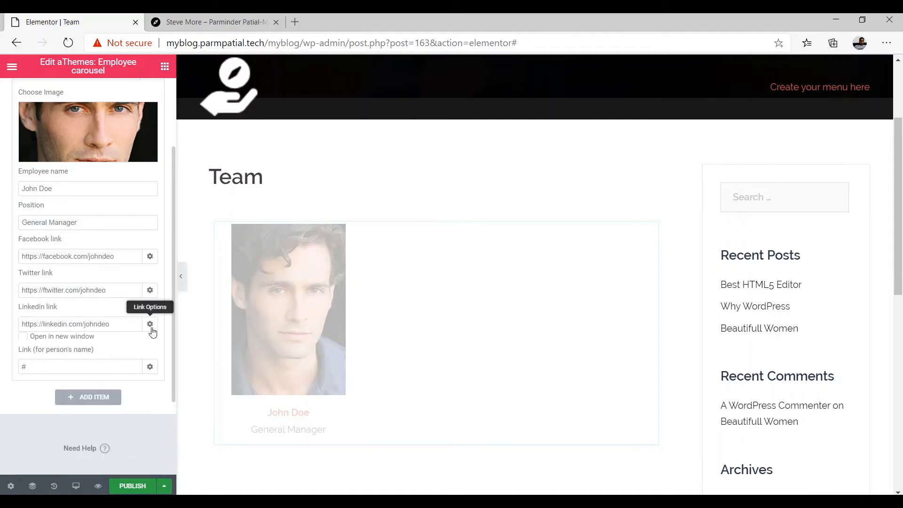
pyautogui.click(22, 343)
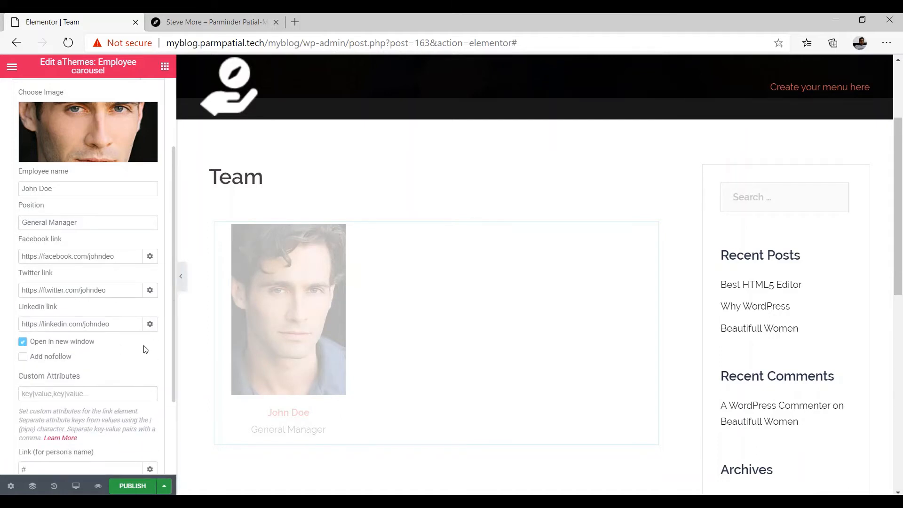
pyautogui.click(150, 326)
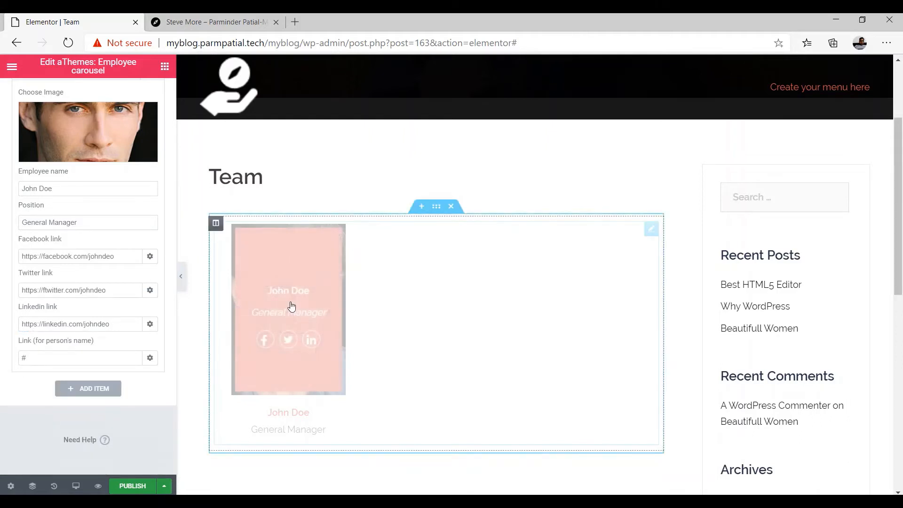
# Add a second carousel item with the emp7 portrait as its photo
pyautogui.click(91, 391)
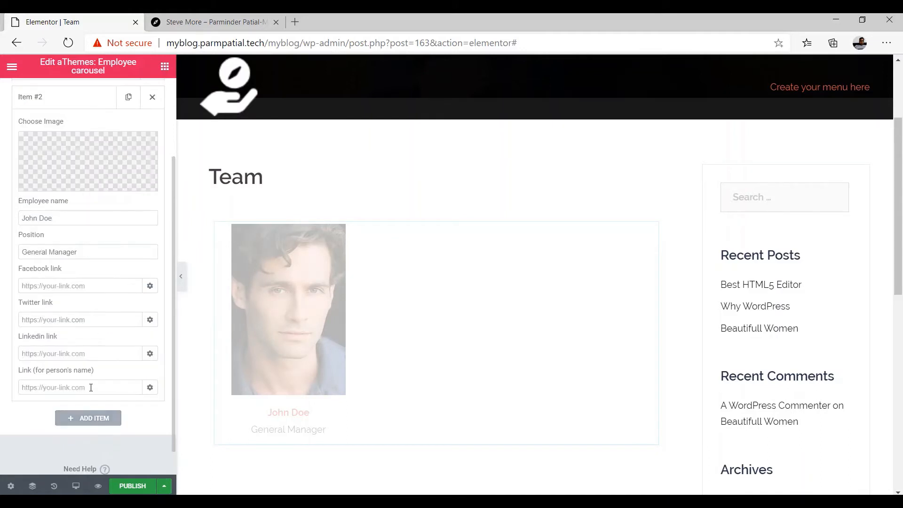
pyautogui.scroll(3, 117, 263)
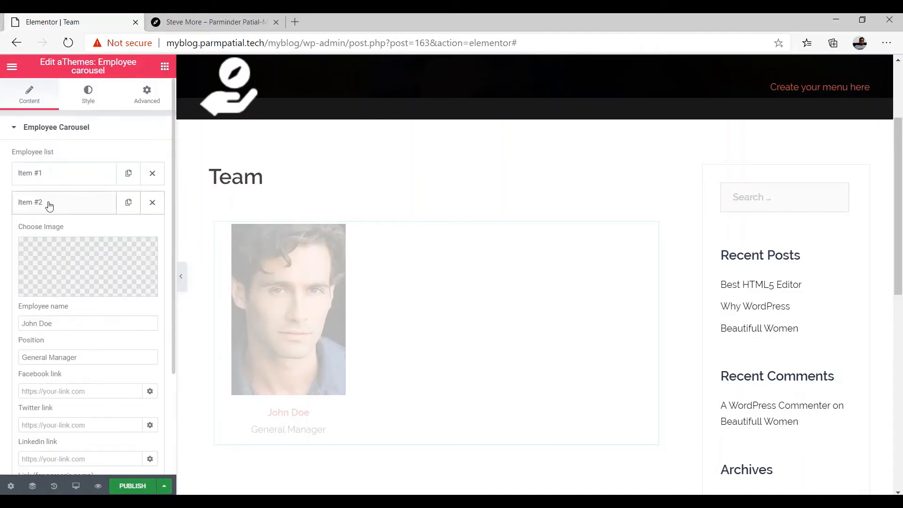
pyautogui.moveTo(82, 288)
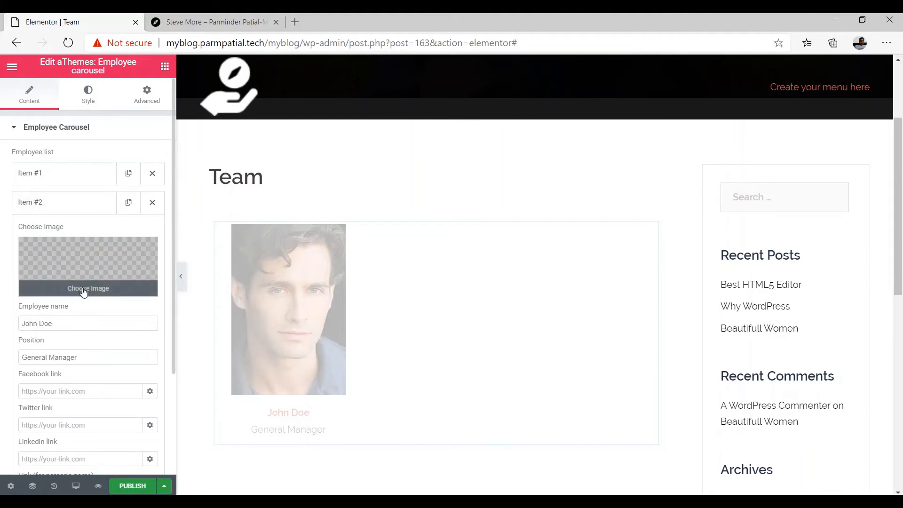
pyautogui.click(83, 290)
pyautogui.scroll(-6, 190, 398)
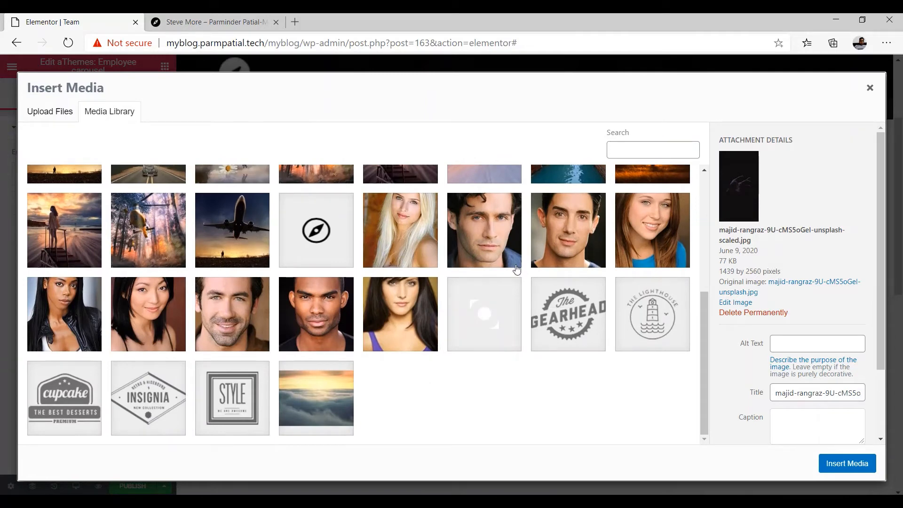
pyautogui.click(557, 238)
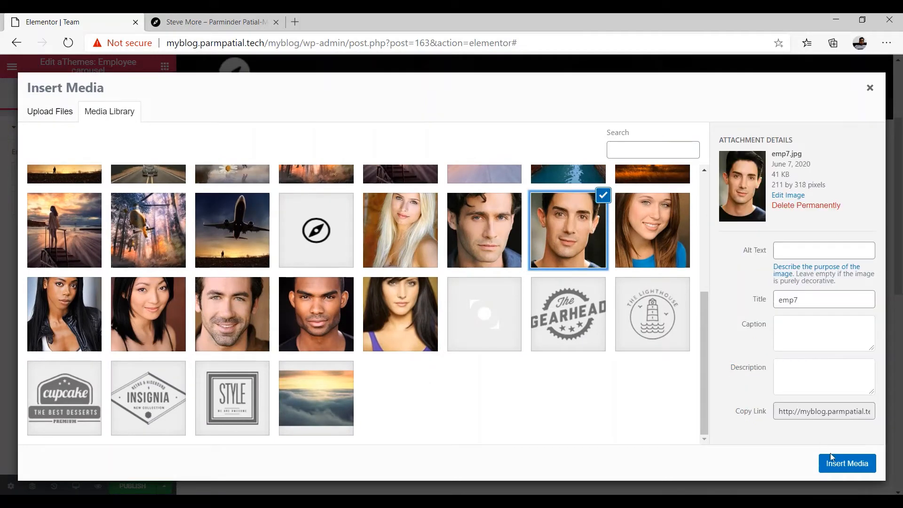
pyautogui.click(838, 463)
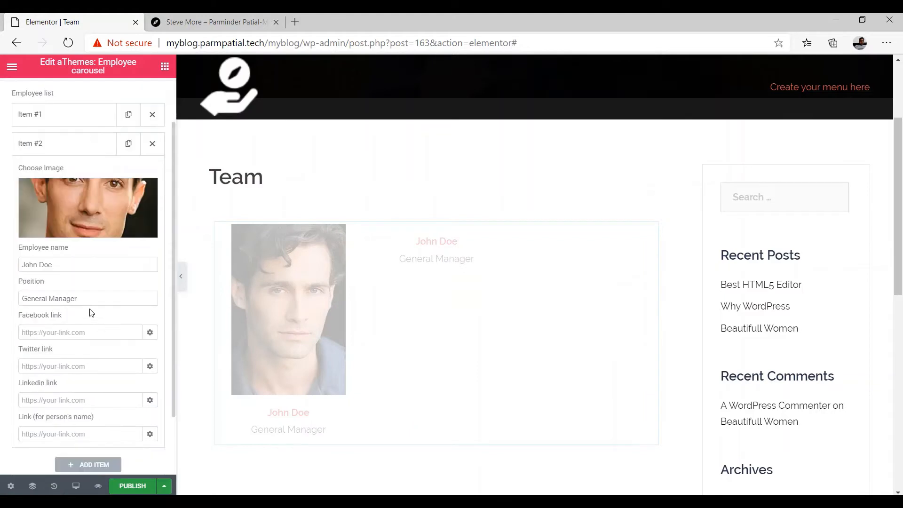
# Replace the second employee's placeholder name and set the position to Accountant
pyautogui.click(63, 266)
pyautogui.press('BackSpace')
pyautogui.press('BackSpace')
pyautogui.press('BackSpace')
pyautogui.press('BackSpace')
pyautogui.press('BackSpace')
pyautogui.press('BackSpace')
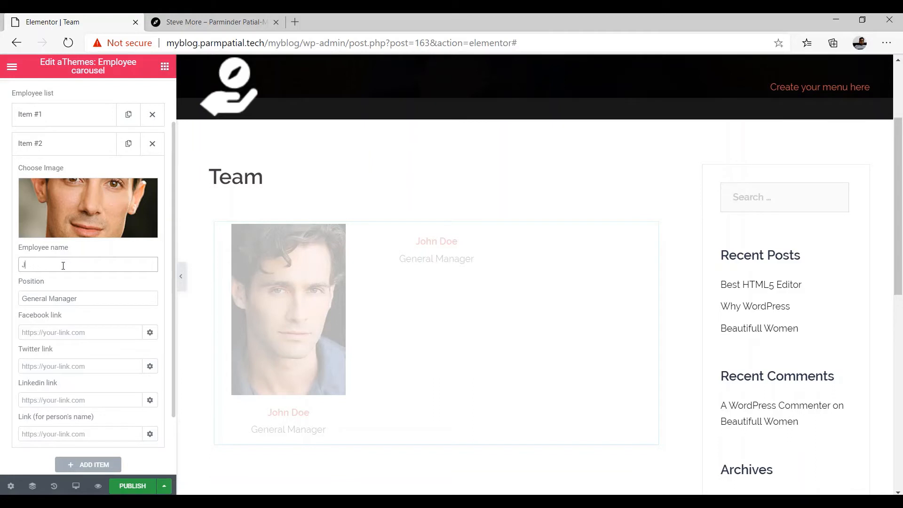
pyautogui.press('Tab')
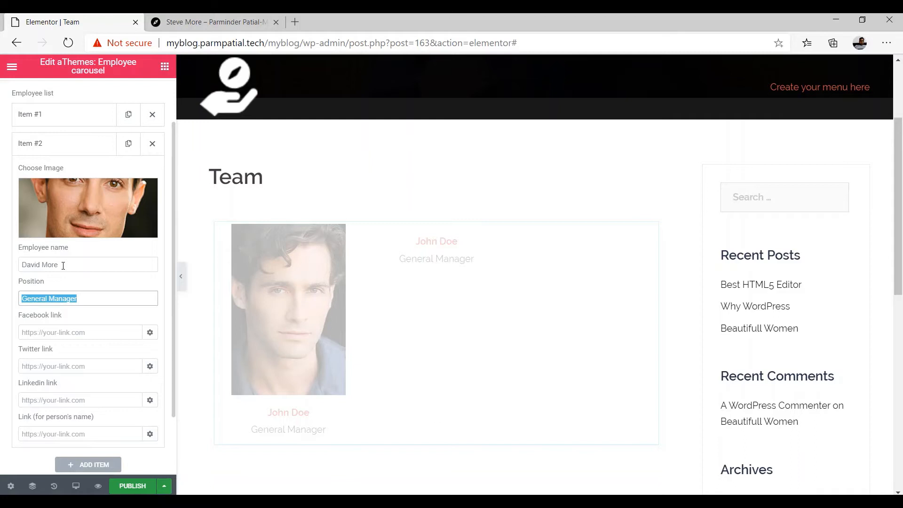
pyautogui.write('Accou')
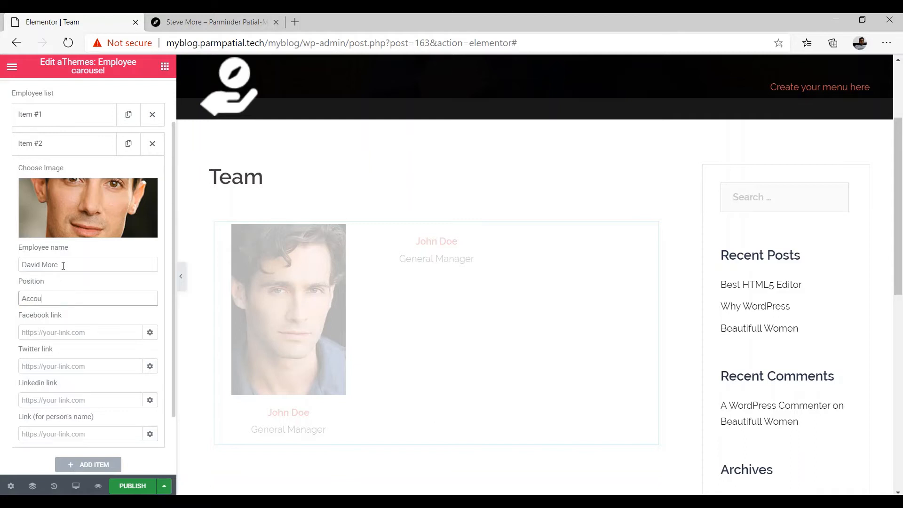
pyautogui.write('ntantan')
# Enter # as the second employee's Facebook, Twitter and LinkedIn links
pyautogui.press('Tab')
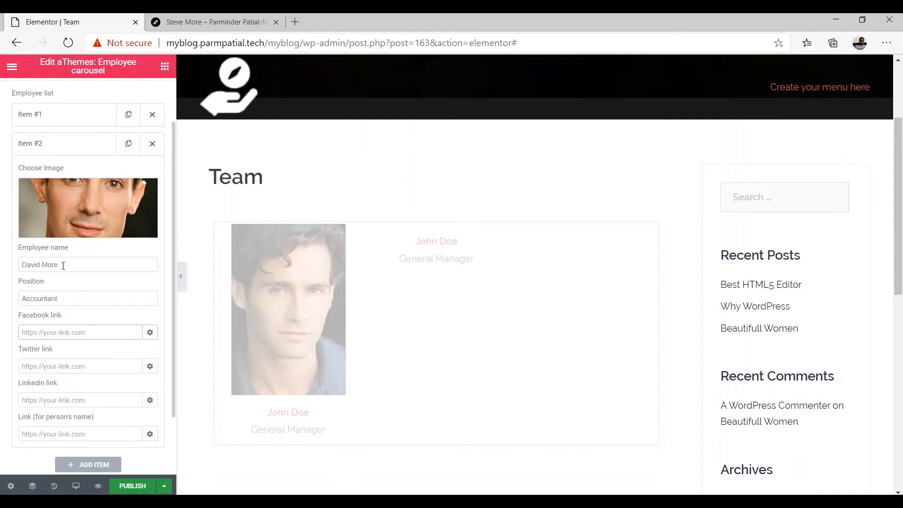
pyautogui.write('@')
pyautogui.press('BackSpace')
pyautogui.write('#')
pyautogui.press('Tab')
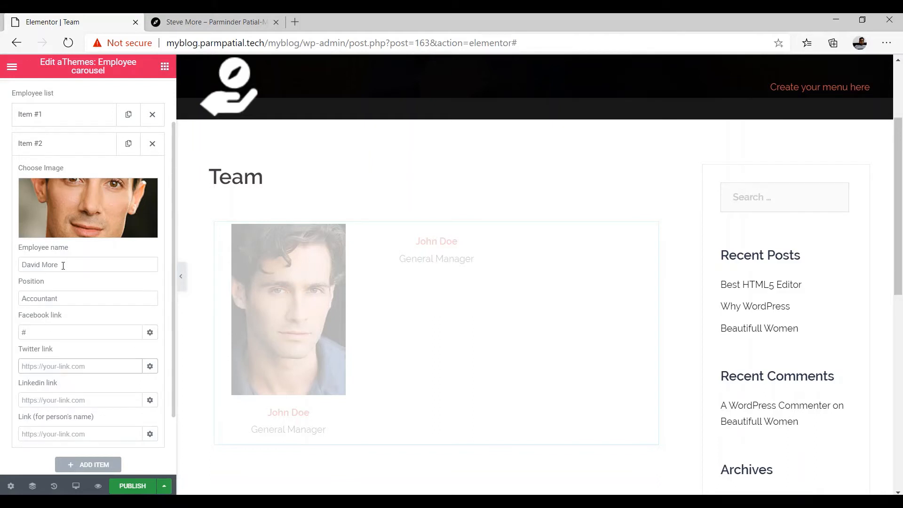
pyautogui.write('#')
pyautogui.press('Tab')
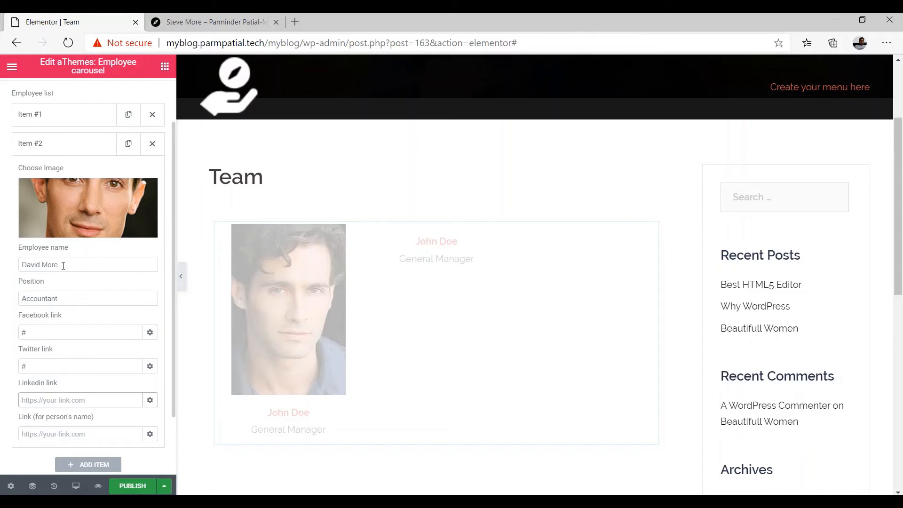
pyautogui.write('#')
pyautogui.scroll(-2, 46, 348)
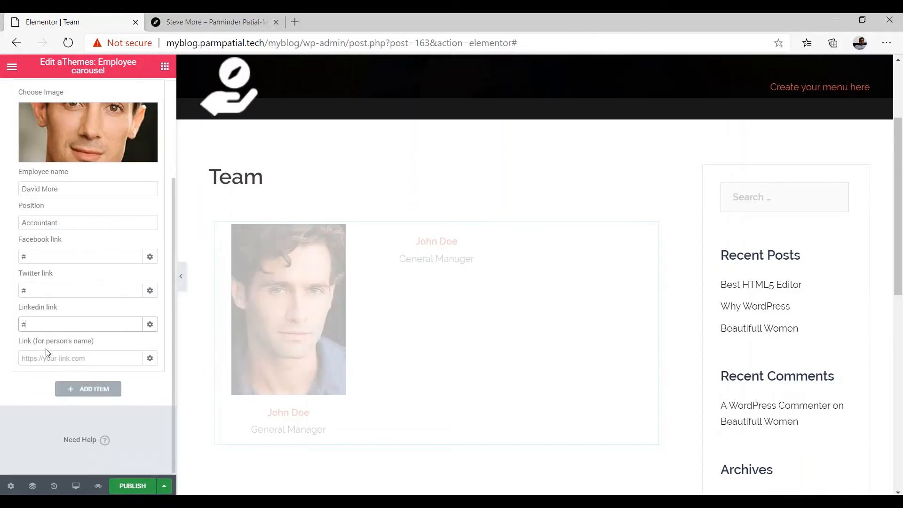
# Add a third carousel item with the emp6 photo of the woman in blue
pyautogui.click(80, 391)
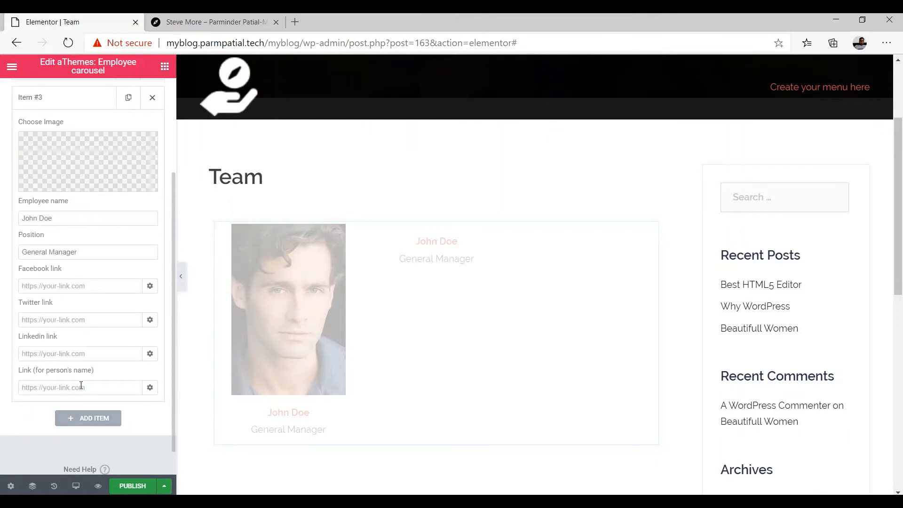
pyautogui.scroll(3, 80, 365)
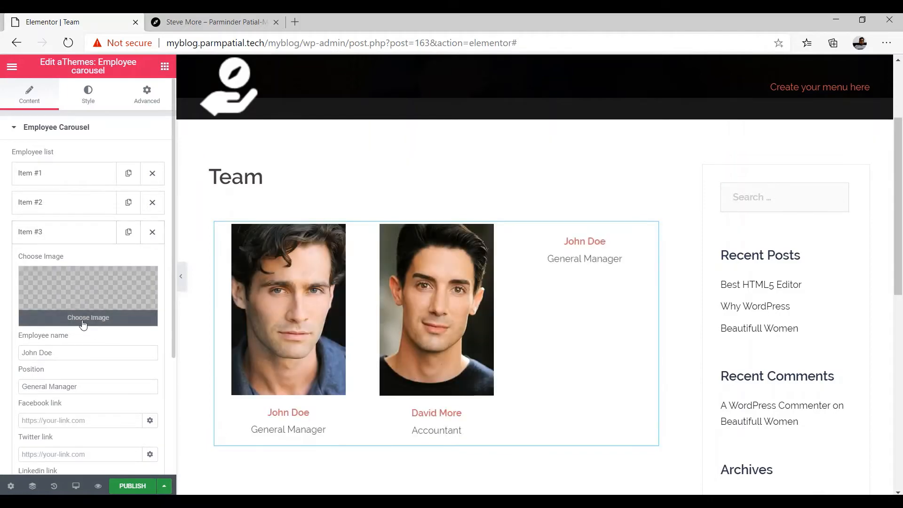
pyautogui.click(83, 319)
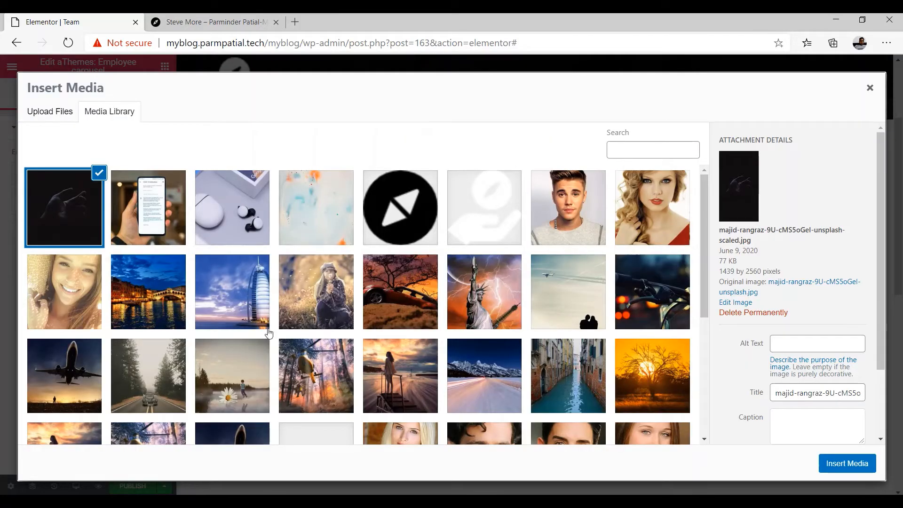
pyautogui.scroll(-2, 483, 332)
pyautogui.scroll(-2, 418, 334)
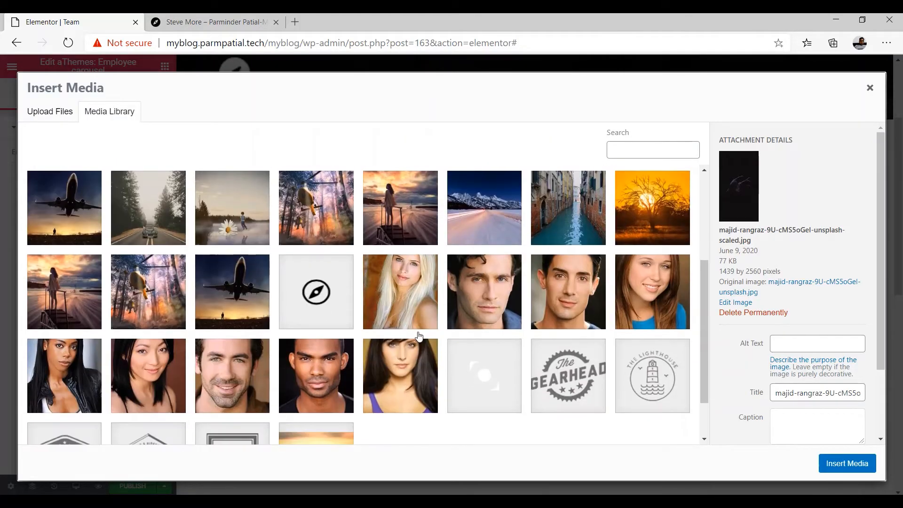
pyautogui.click(652, 296)
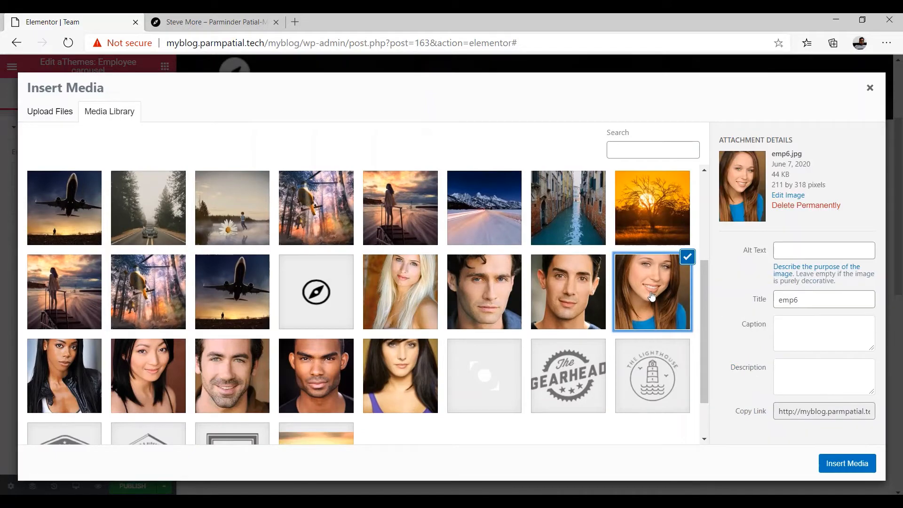
pyautogui.click(844, 462)
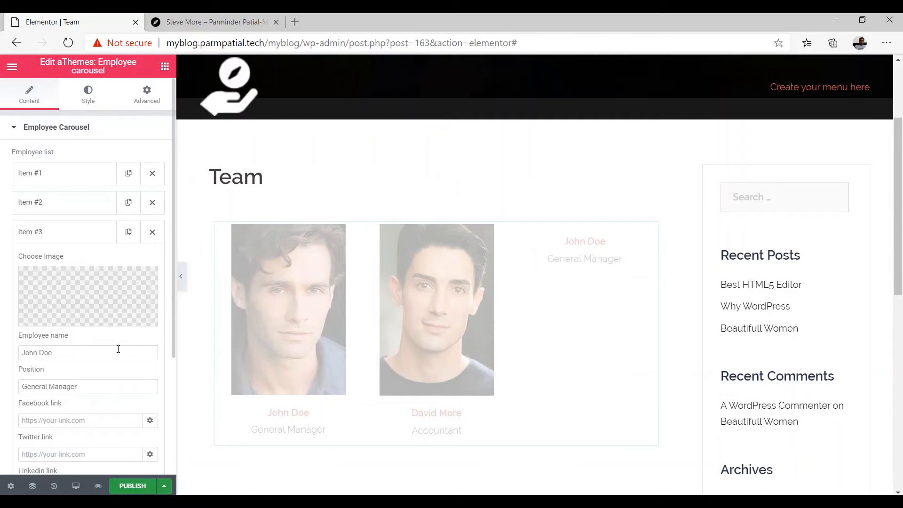
# Replace the third employee's default name and set the position to Trainer
pyautogui.click(89, 354)
pyautogui.press('BackSpace')
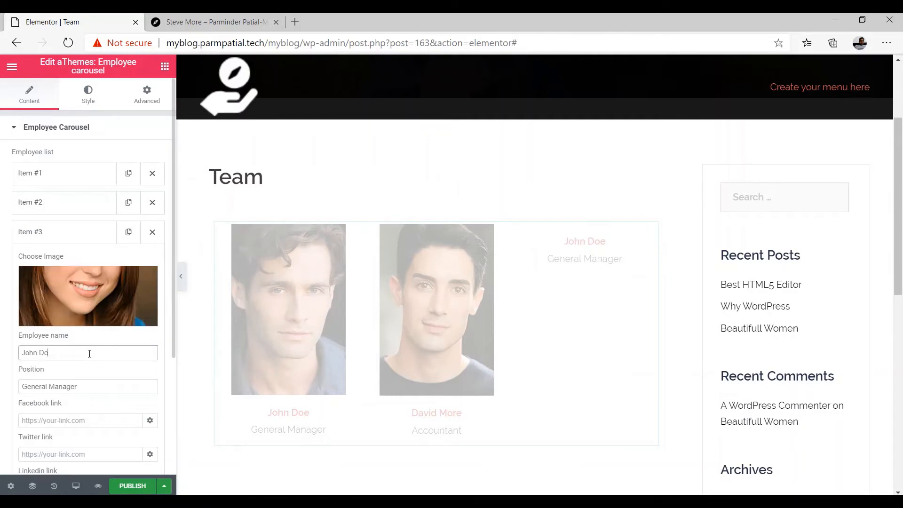
pyautogui.press('BackSpace')
pyautogui.press('BackSpace')
pyautogui.press('BackSpace')
pyautogui.press('BackSpace')
pyautogui.press('BackSpace')
pyautogui.press('BackSpace')
pyautogui.press('BackSpace')
pyautogui.press('Tab')
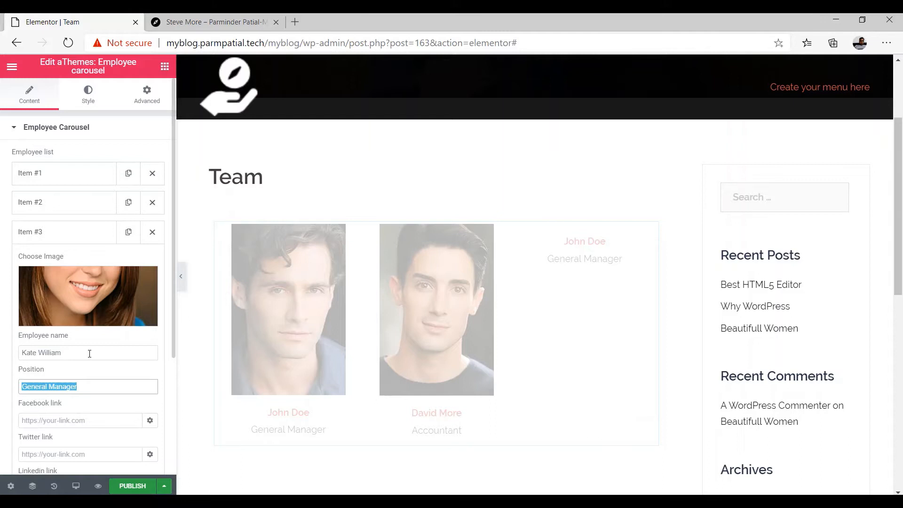
pyautogui.write('Trainer')
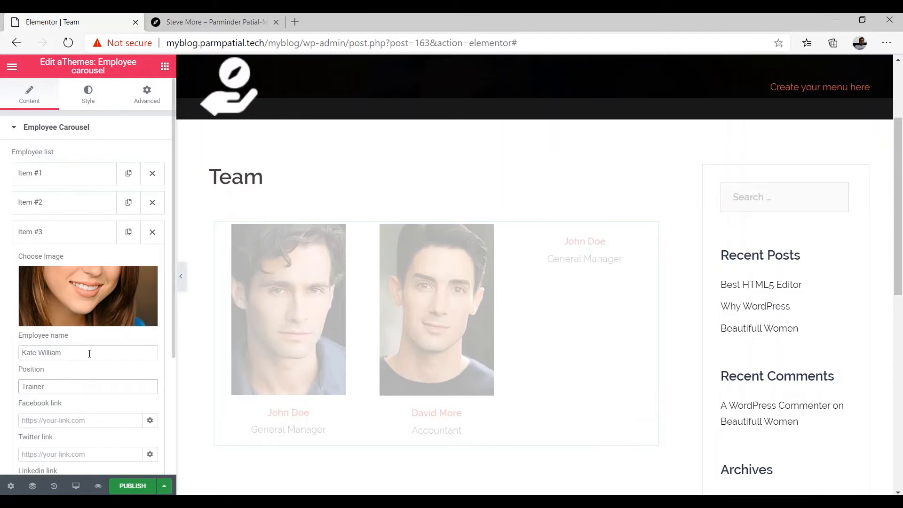
# Enter # for the third employee's Facebook, Twitter and LinkedIn links, then add a fourth item
pyautogui.press('Tab')
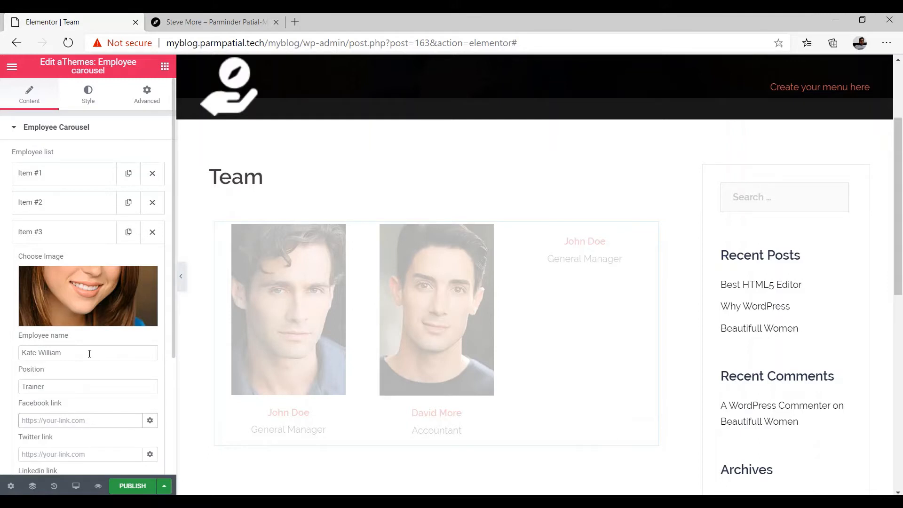
pyautogui.write('#')
pyautogui.scroll(-1, 167, 371)
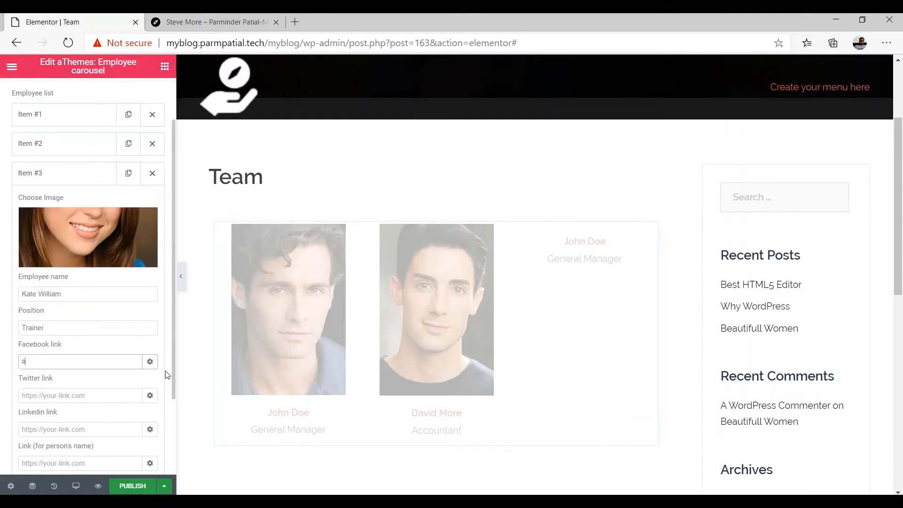
pyautogui.click(46, 398)
pyautogui.write('#')
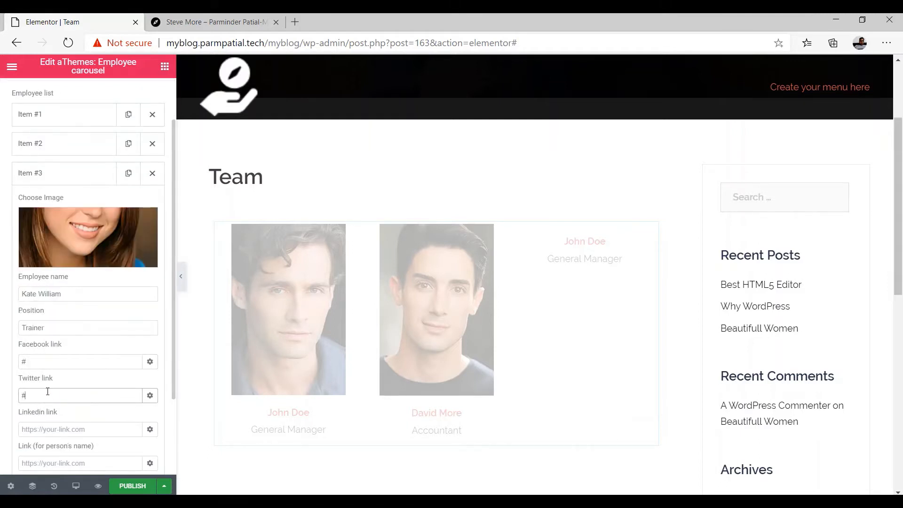
pyautogui.scroll(-2, 47, 384)
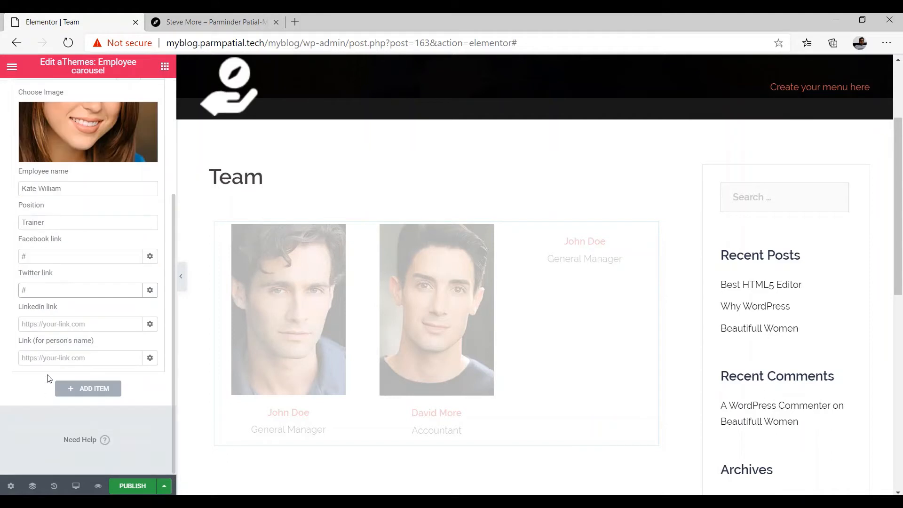
pyautogui.click(43, 326)
pyautogui.write('#')
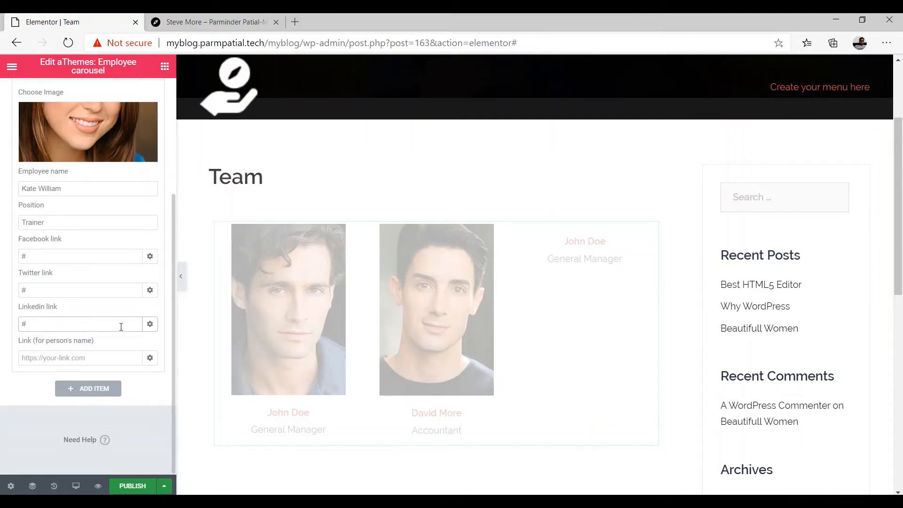
pyautogui.click(97, 389)
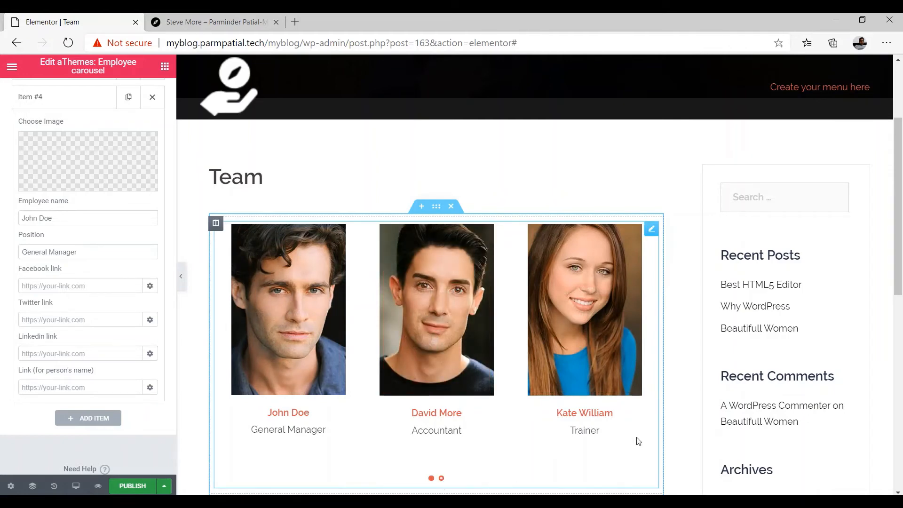
# Delete the unneeded fourth employee item from the carousel
pyautogui.scroll(1, 156, 273)
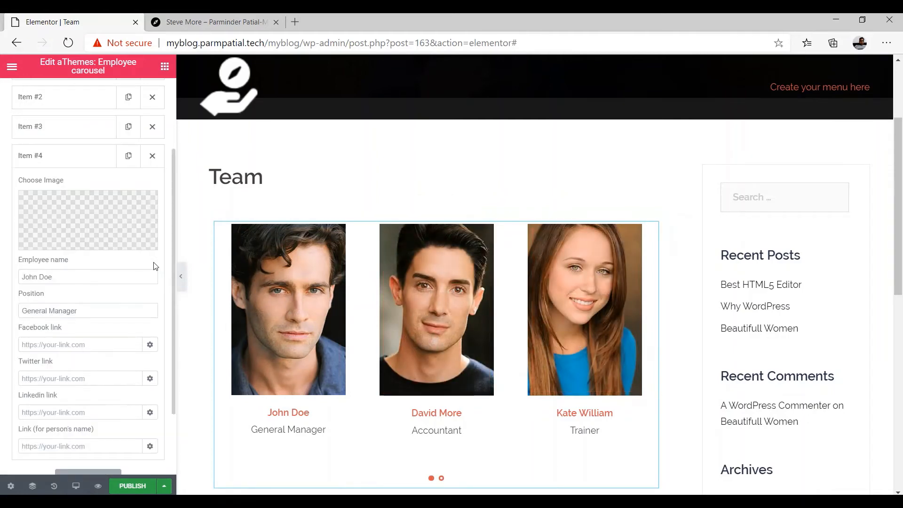
pyautogui.click(151, 157)
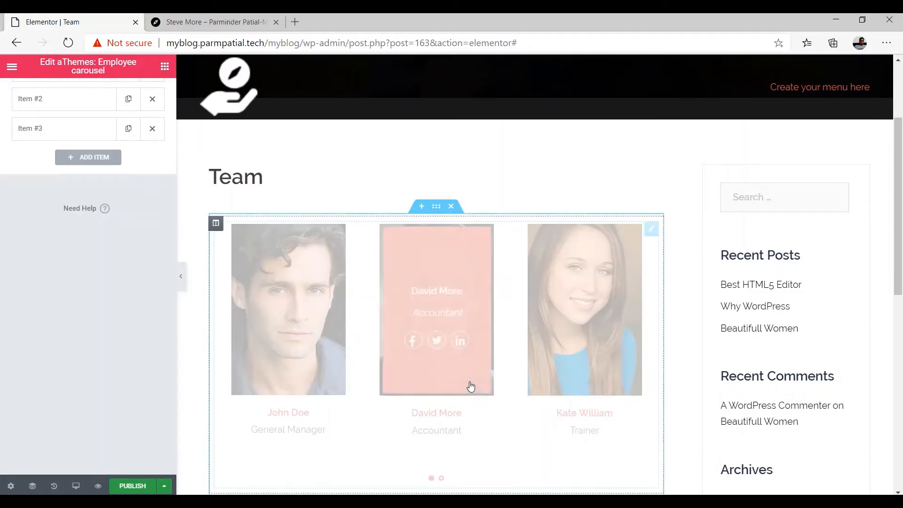
pyautogui.scroll(-1, 447, 399)
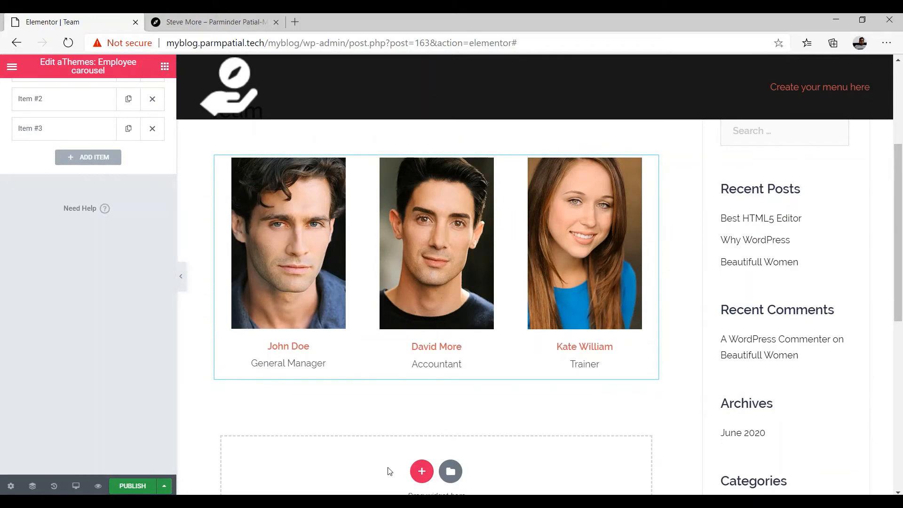
# Add a single-column section below and drag an aThemes: Employee carousel into it
pyautogui.click(422, 473)
pyautogui.moveTo(277, 376); pyautogui.dragTo(313, 317)
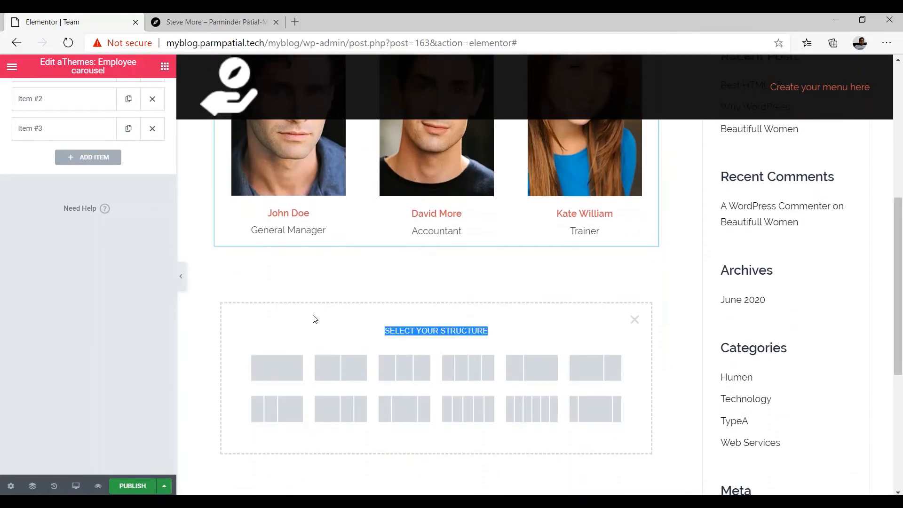
pyautogui.click(276, 366)
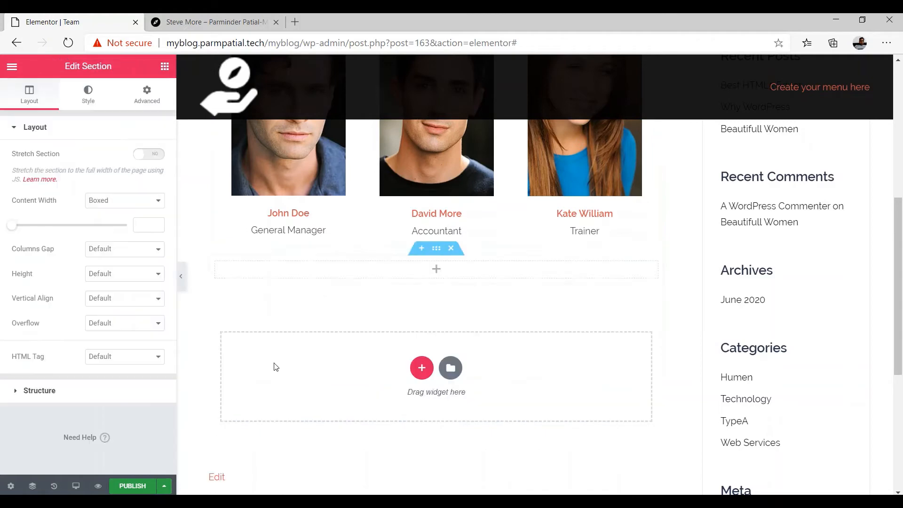
pyautogui.click(437, 270)
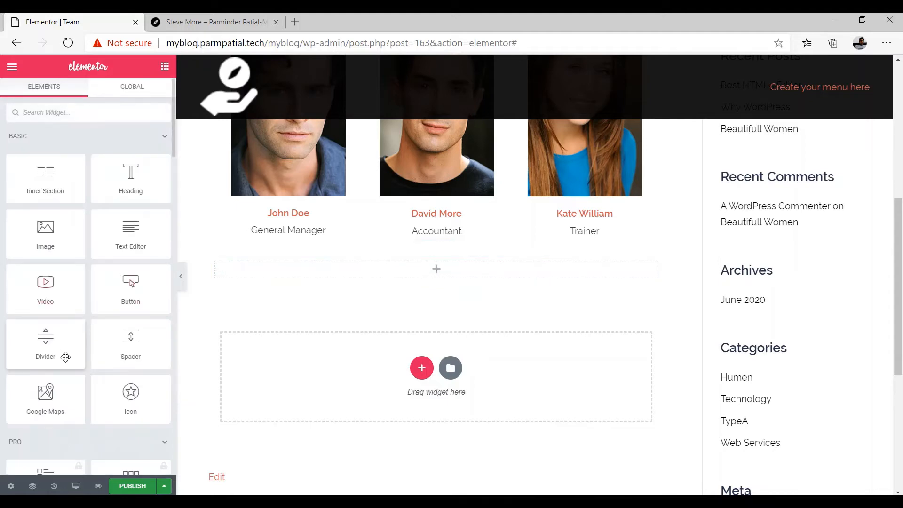
pyautogui.scroll(-15, 66, 357)
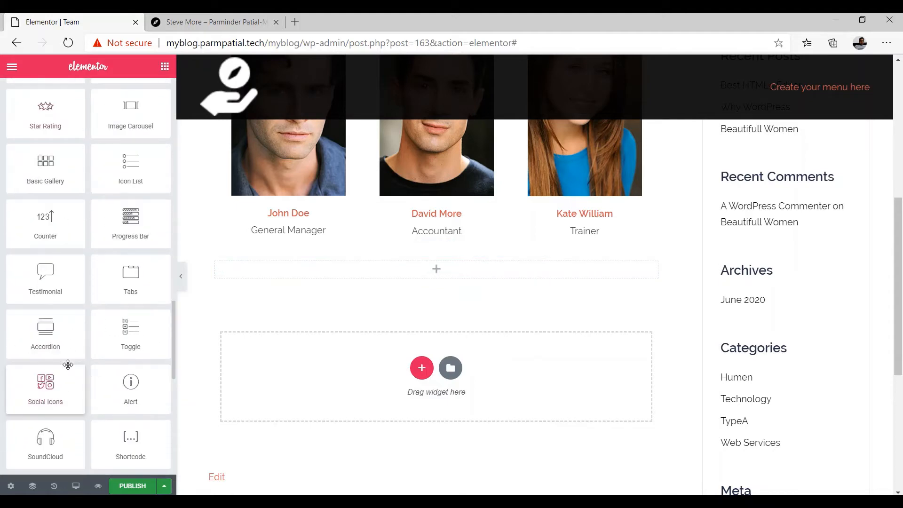
pyautogui.scroll(-10, 68, 365)
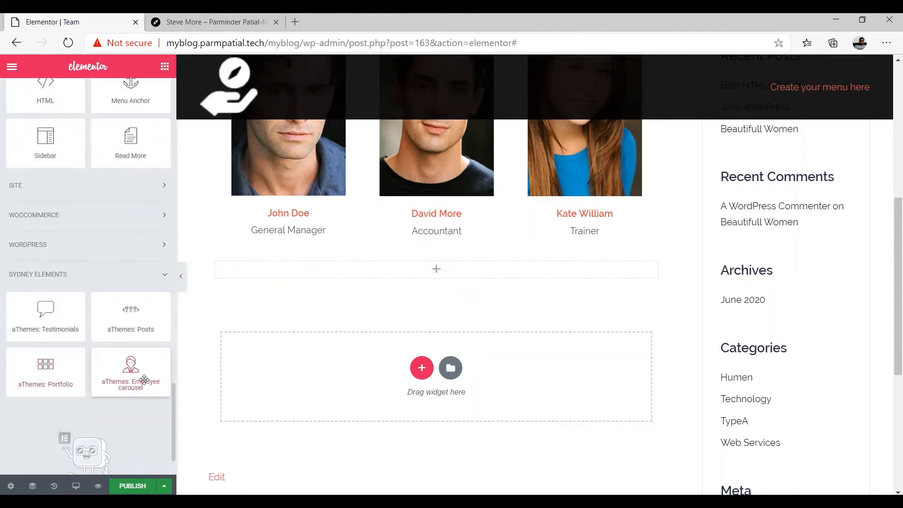
pyautogui.moveTo(144, 380); pyautogui.dragTo(438, 277)
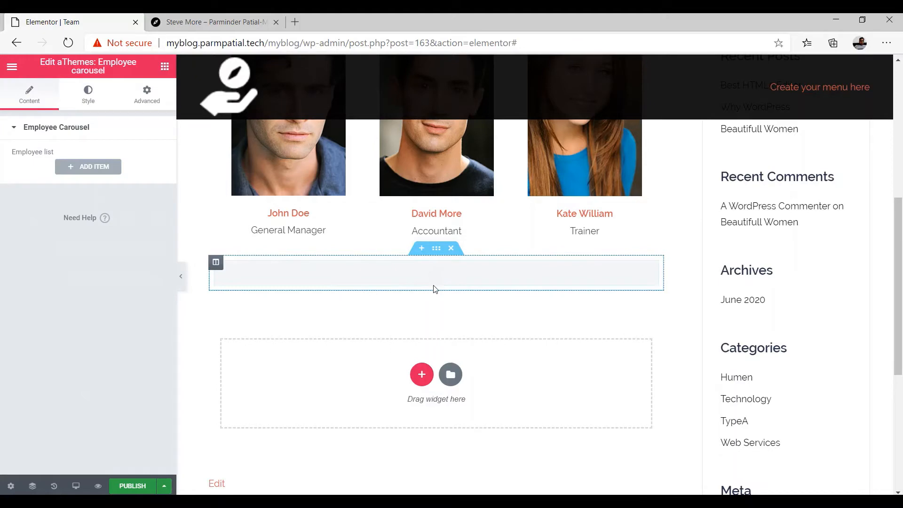
# Add the first item to the new carousel with the emp5.jpg woman's portrait
pyautogui.click(71, 168)
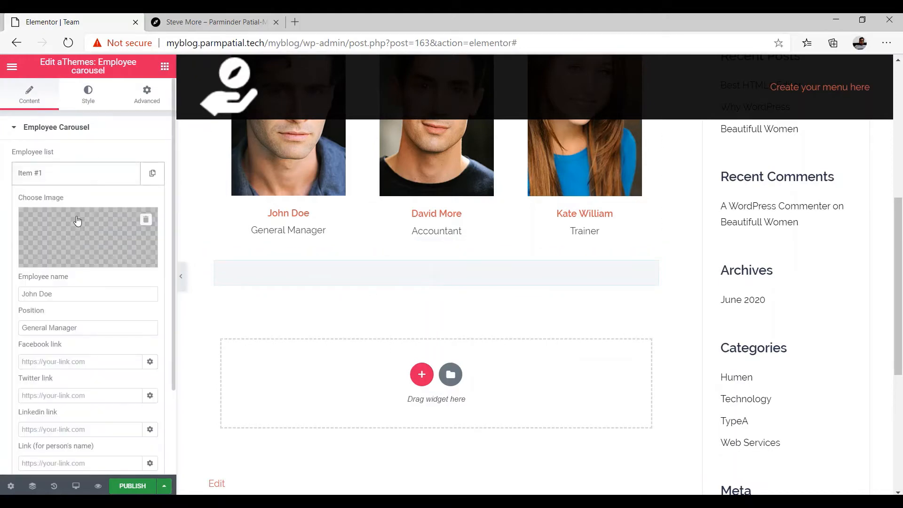
pyautogui.click(76, 257)
pyautogui.scroll(-5, 79, 347)
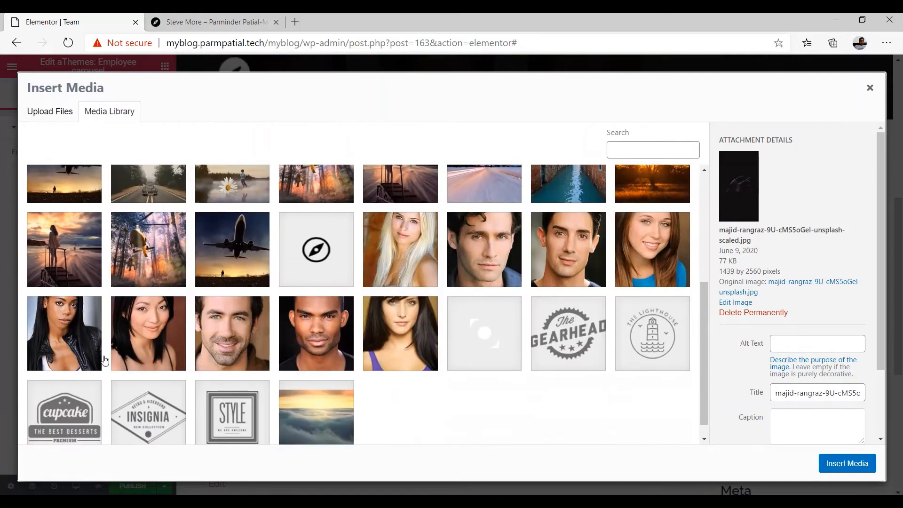
pyautogui.click(79, 347)
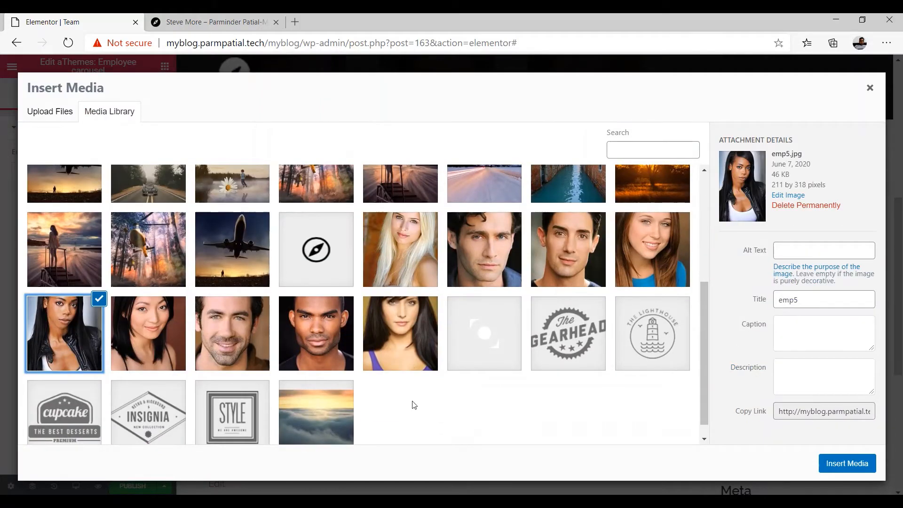
pyautogui.click(842, 462)
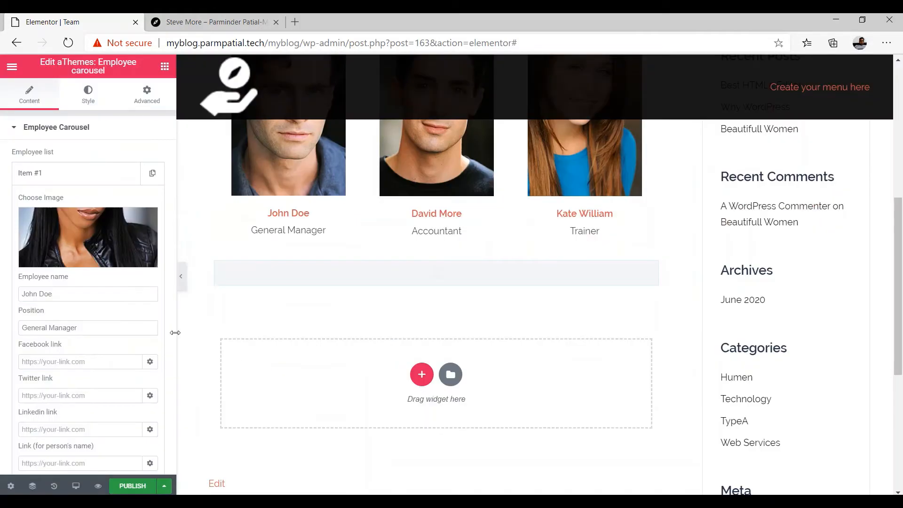
# Replace the default employee name and set the position to Developer
pyautogui.moveTo(80, 297); pyautogui.dragTo(22, 294)
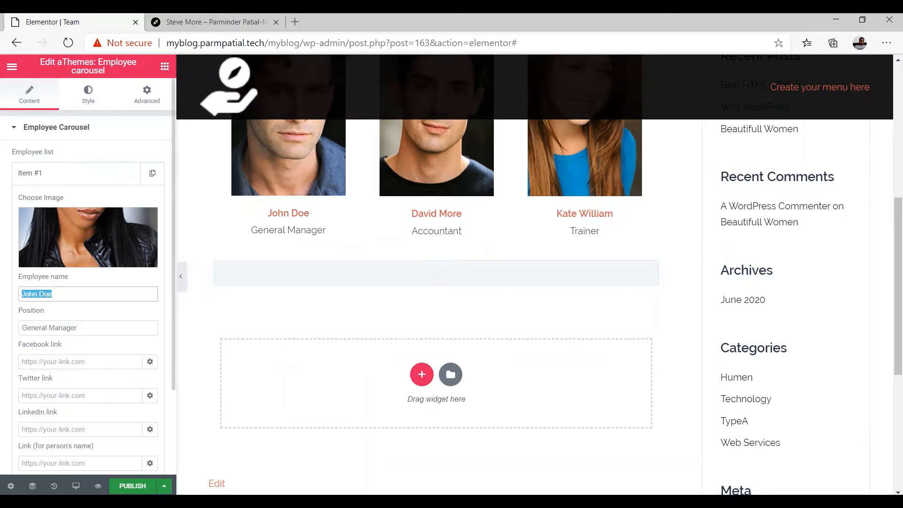
pyautogui.press('Tab')
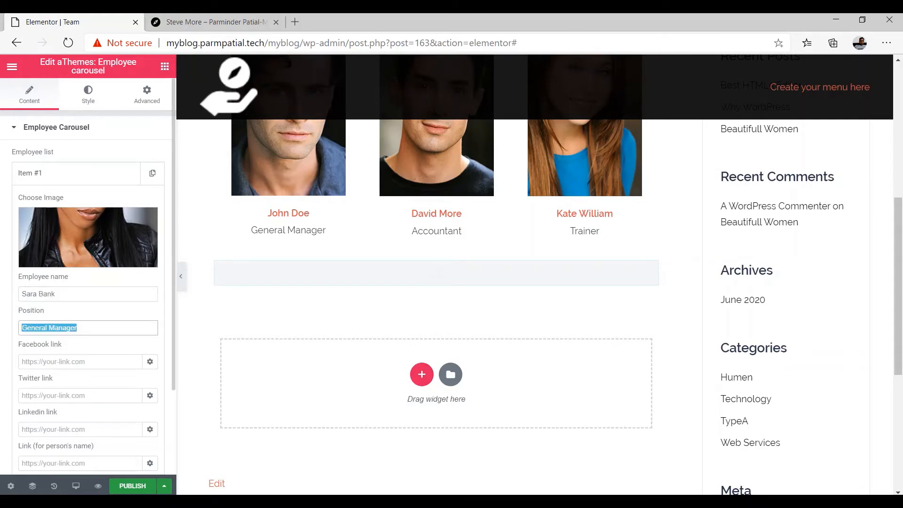
pyautogui.write('Dev')
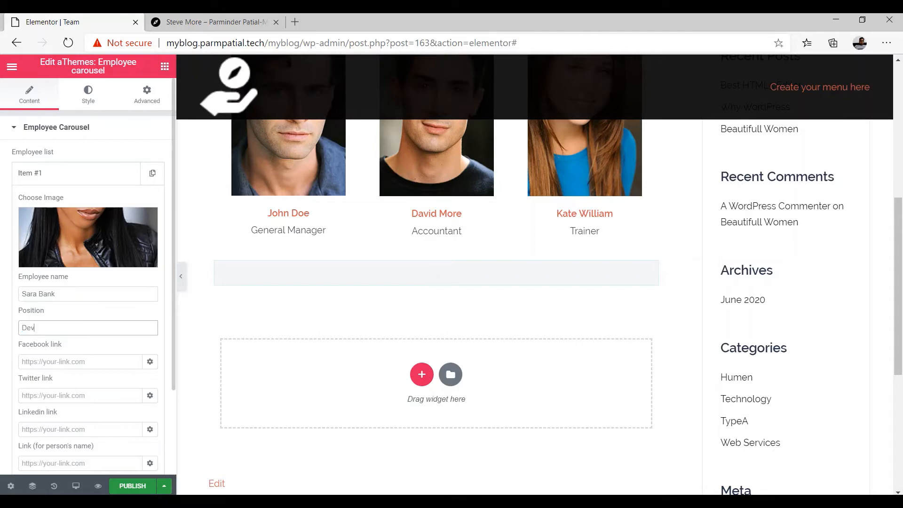
pyautogui.write('eloper')
# Enter # in the Facebook, Twitter and Linkedin link fields
pyautogui.press('Tab')
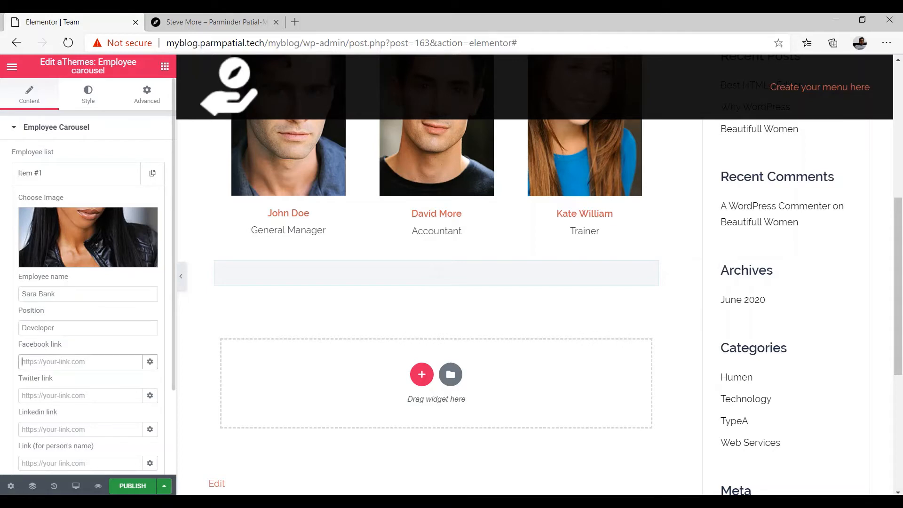
pyautogui.write('#')
pyautogui.press('Tab')
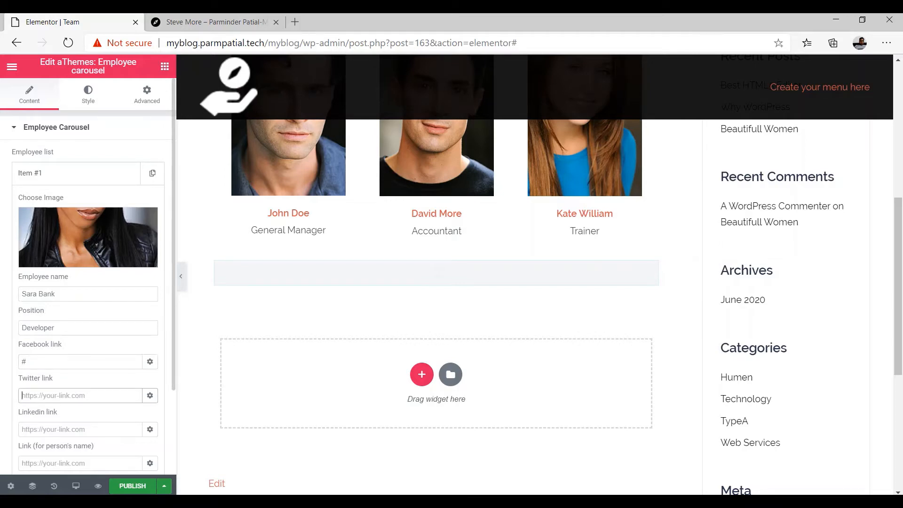
pyautogui.write('#')
pyautogui.press('Tab')
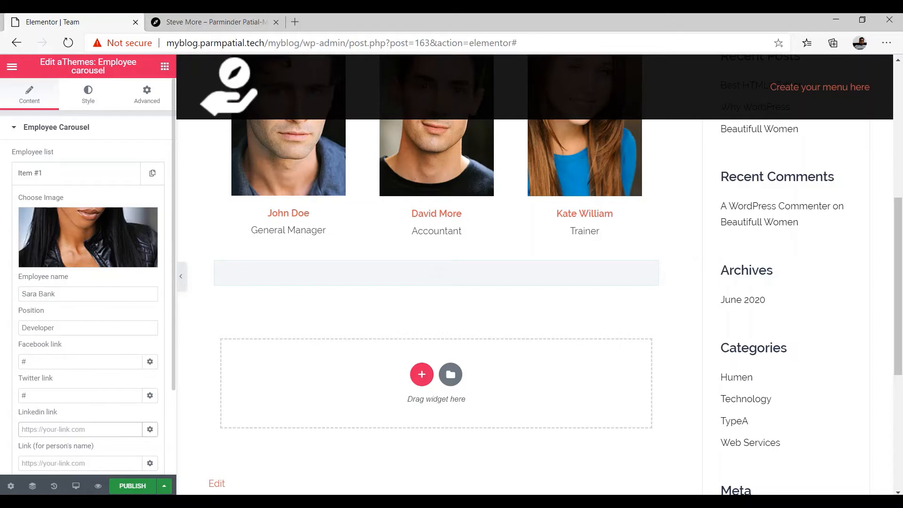
pyautogui.write('#')
pyautogui.scroll(-3, 40, 244)
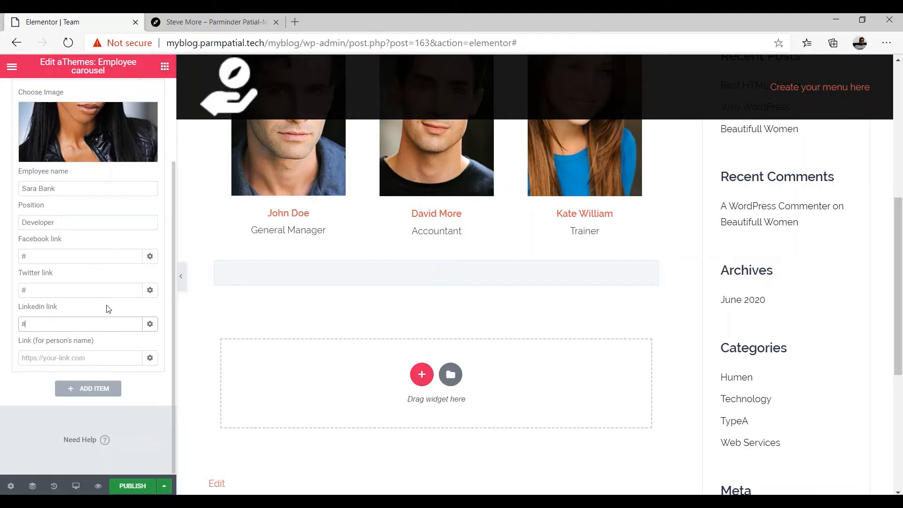
# Add a second employee item to the carousel and insert emp4.jpg as its photo
pyautogui.click(88, 389)
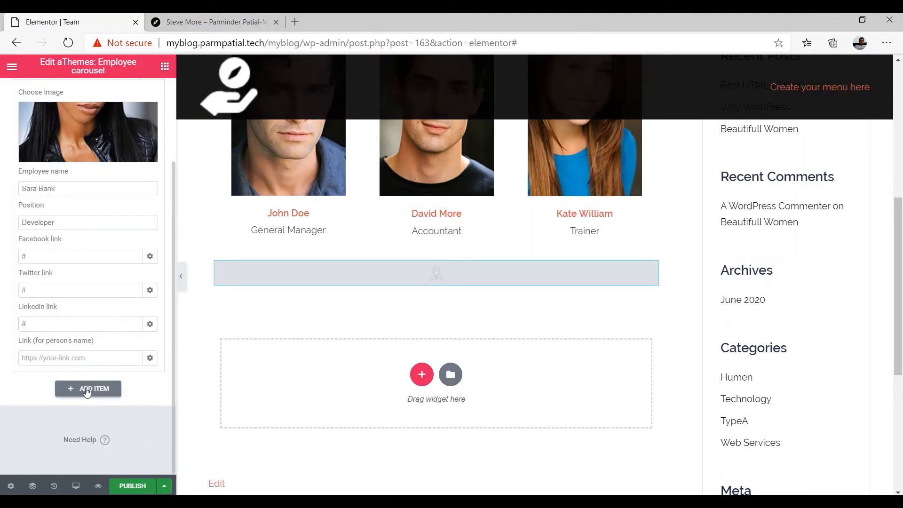
pyautogui.click(87, 389)
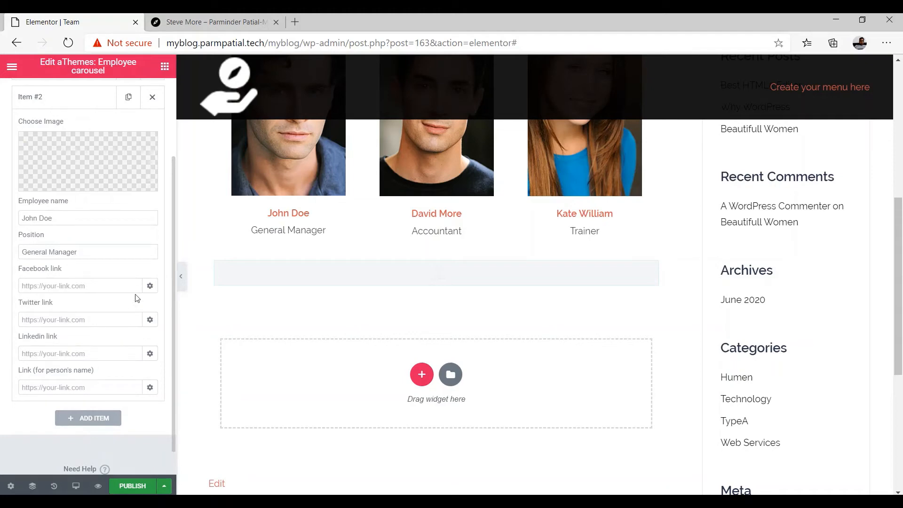
pyautogui.scroll(3, 137, 296)
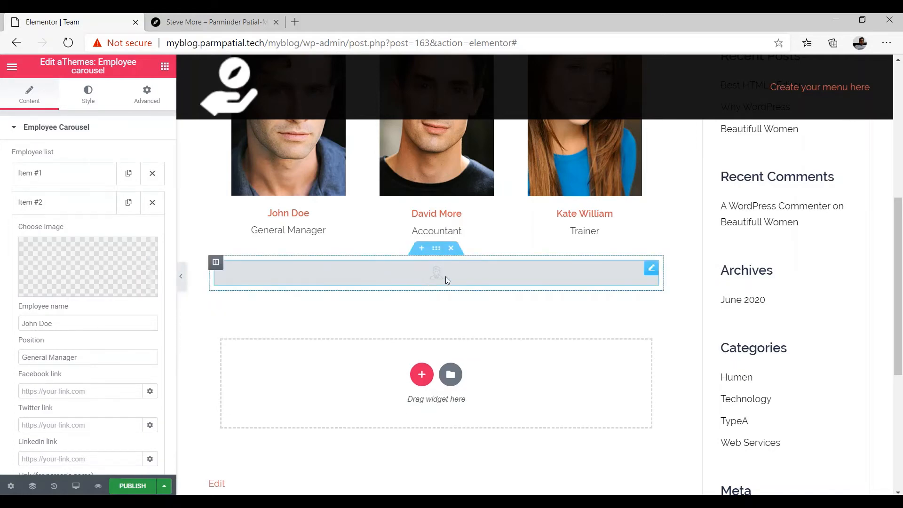
pyautogui.click(87, 288)
pyautogui.scroll(-3, 428, 320)
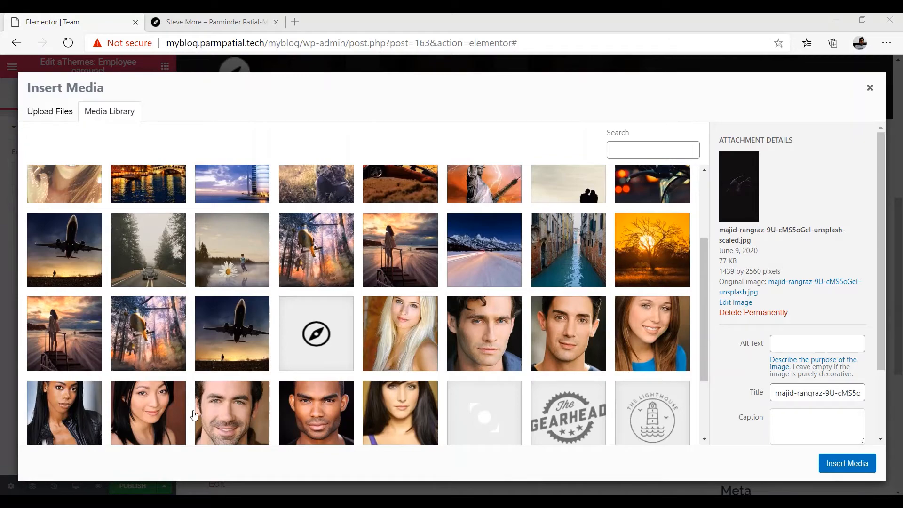
pyautogui.click(155, 414)
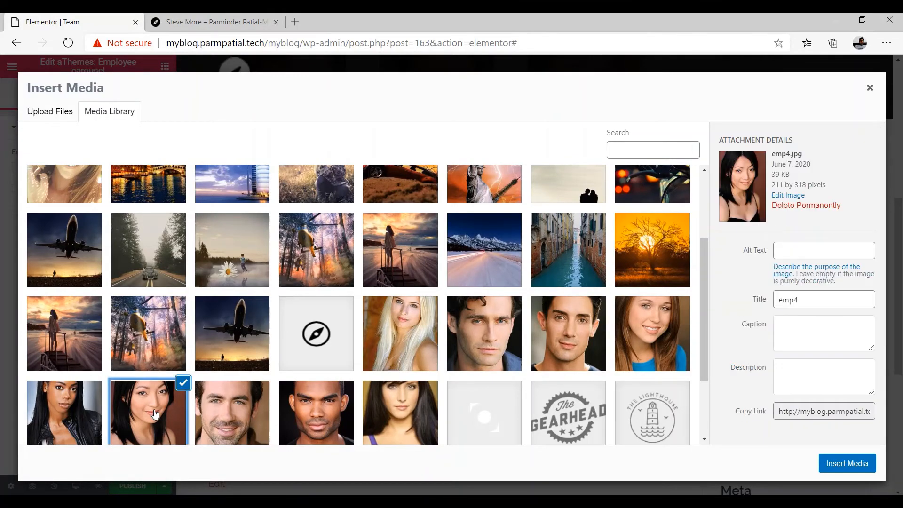
pyautogui.click(847, 464)
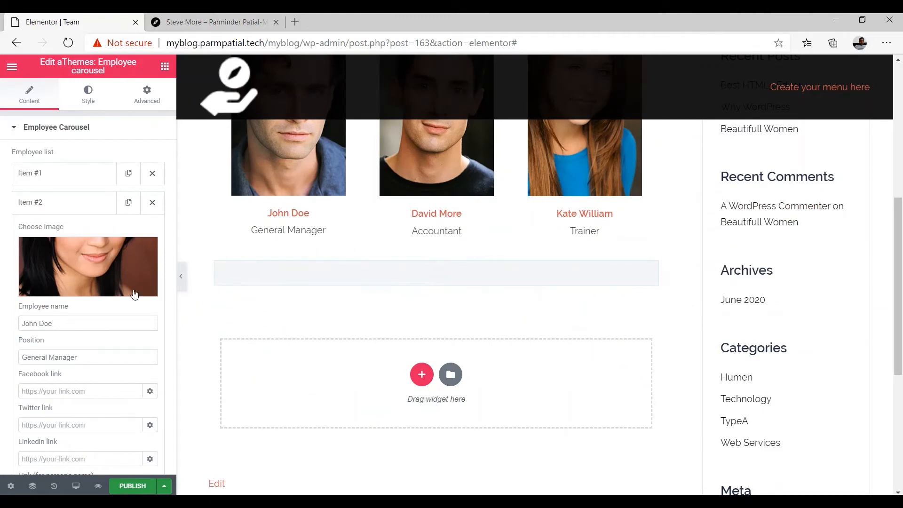
# Replace the second employee's default name and set the position to Content Writer
pyautogui.scroll(-2, 103, 301)
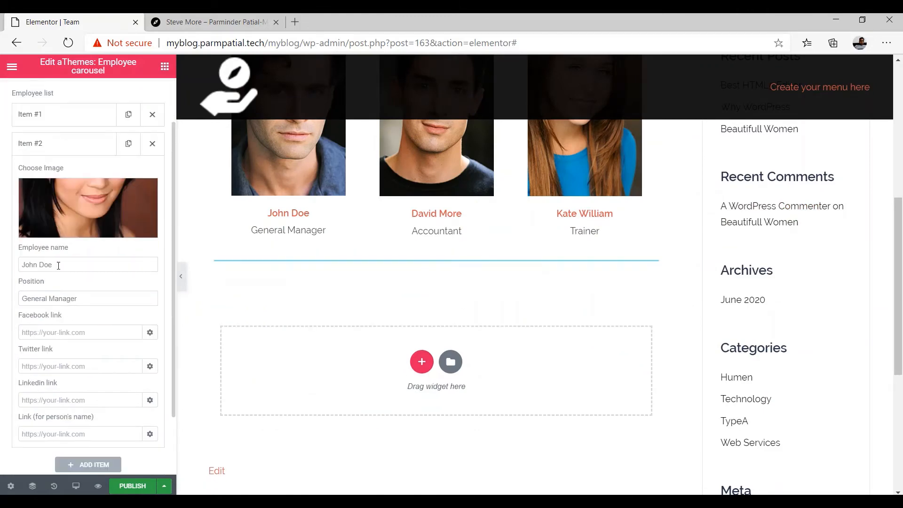
pyautogui.moveTo(58, 266); pyautogui.dragTo(20, 265)
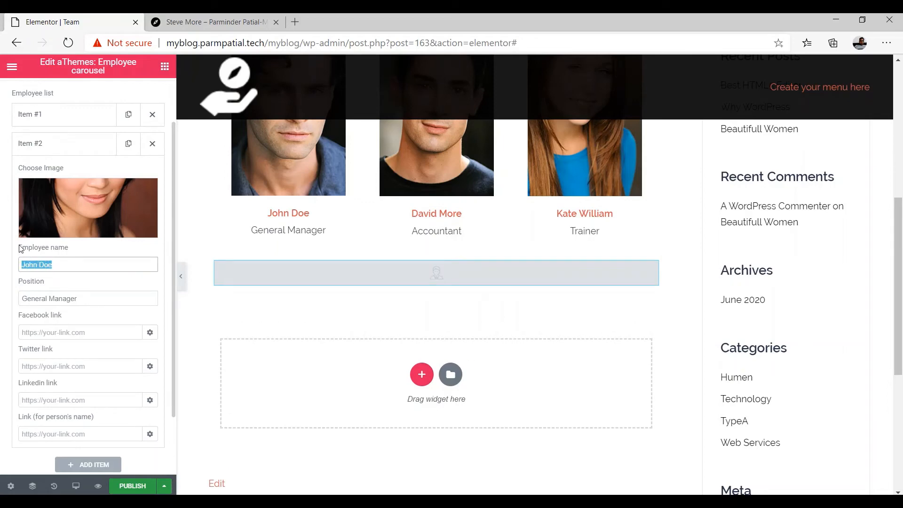
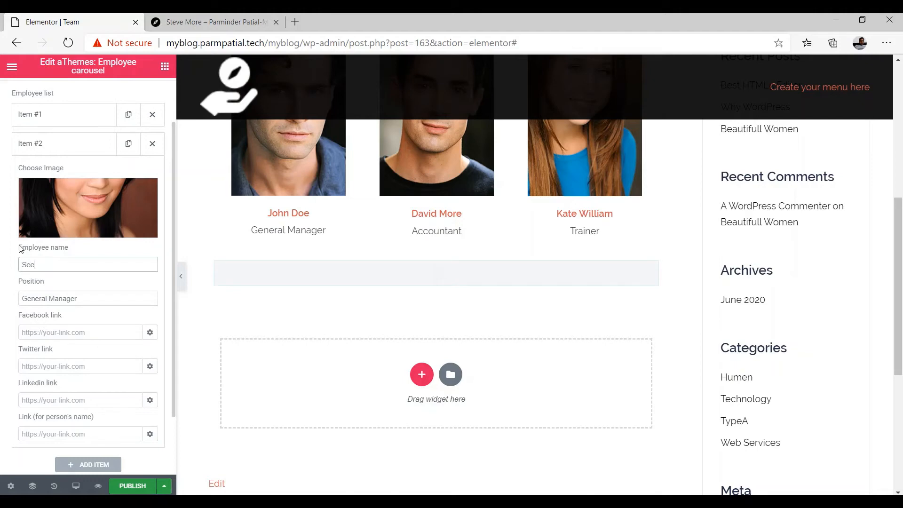
pyautogui.press('Tab')
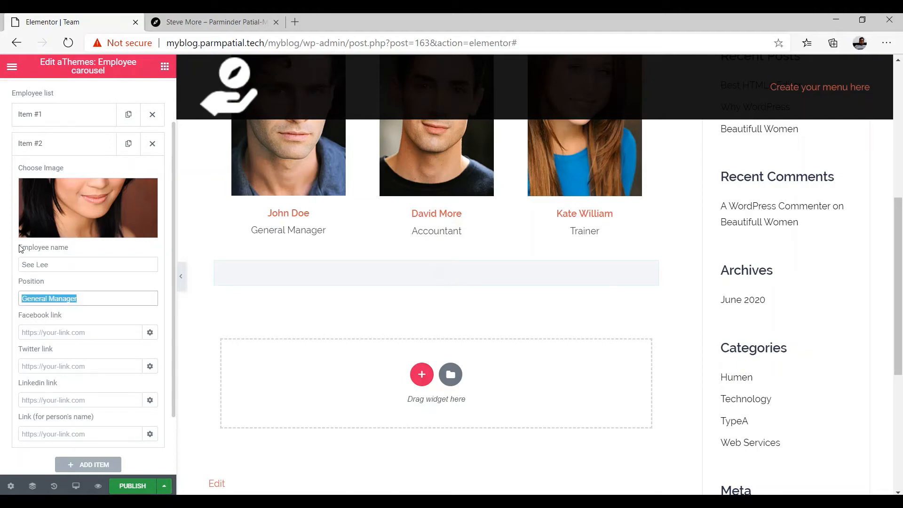
pyautogui.write('C')
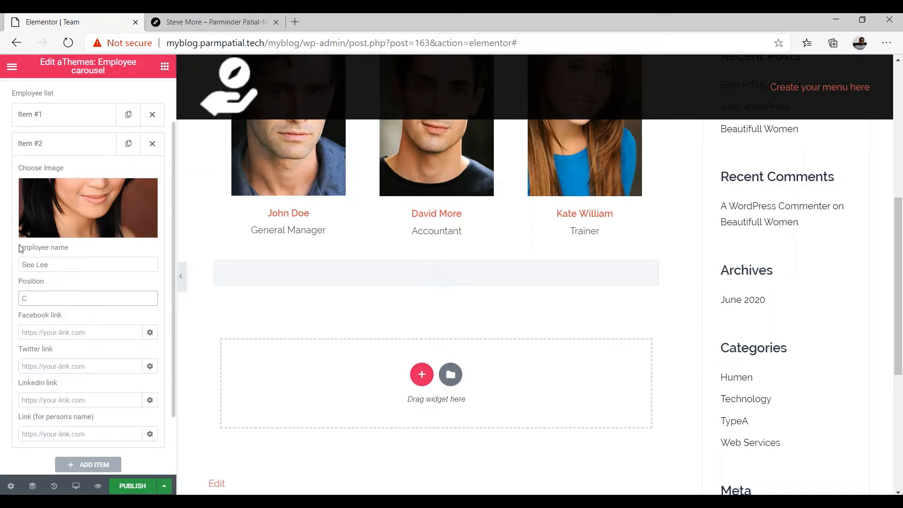
pyautogui.write('o')
pyautogui.write('nten')
pyautogui.write('nt Wr')
pyautogui.write('iter')
# Set the second employee's Facebook, Twitter and LinkedIn links to #
pyautogui.click(90, 329)
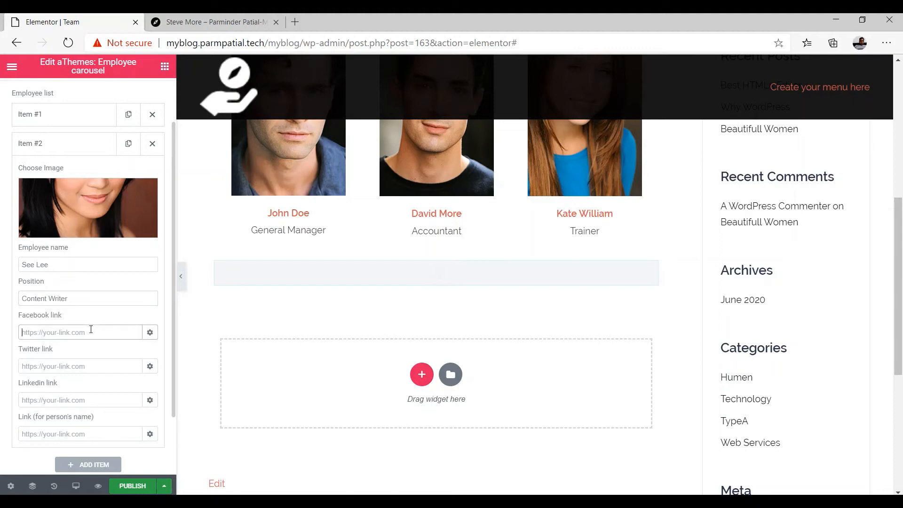
pyautogui.write('#')
pyautogui.click(74, 369)
pyautogui.write('#')
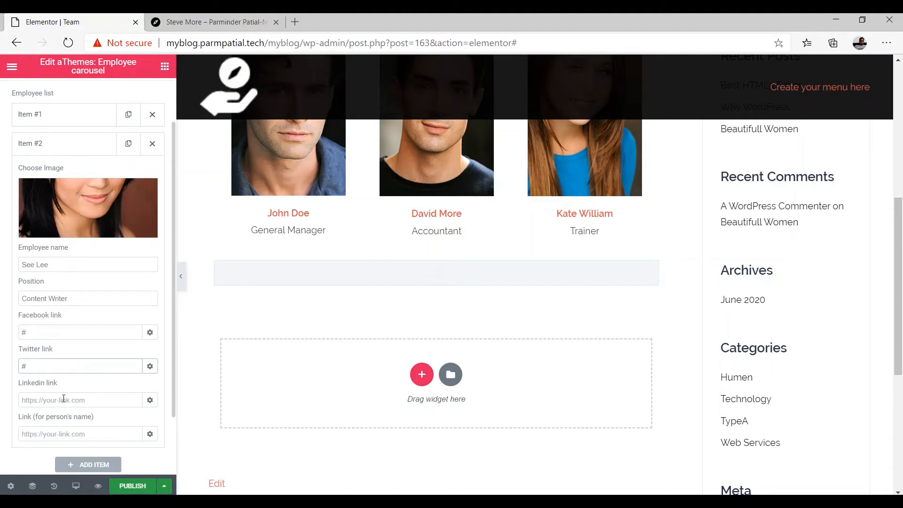
pyautogui.click(63, 398)
pyautogui.write('#')
pyautogui.scroll(-2, 66, 395)
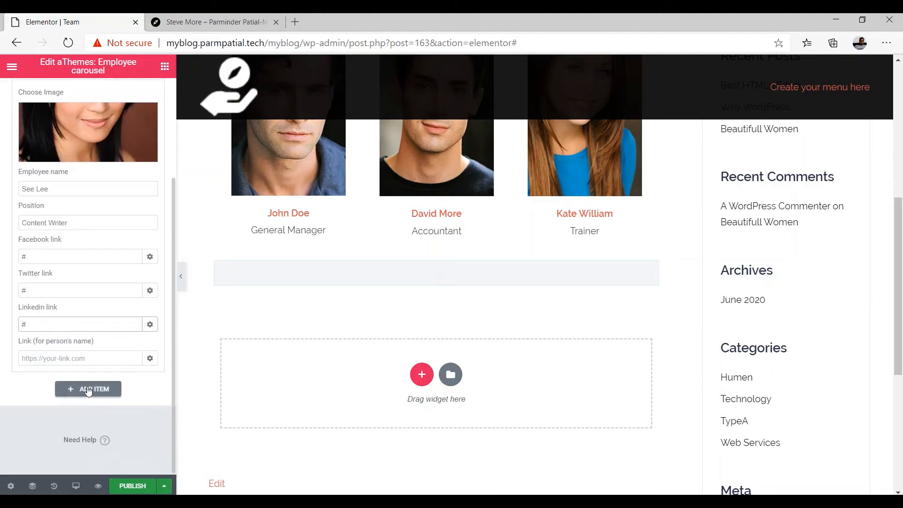
# Add a third employee item and give it the man's portrait emp2.jpg as its photo
pyautogui.click(87, 390)
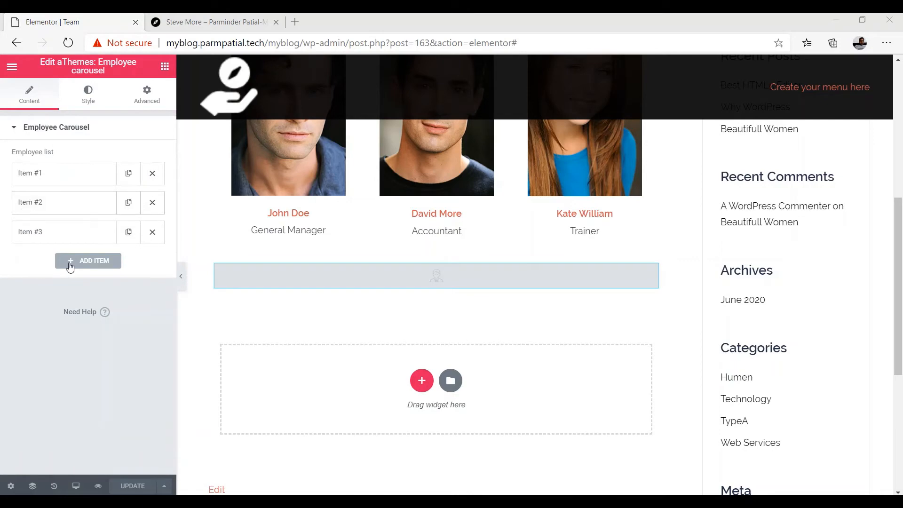
pyautogui.click(85, 233)
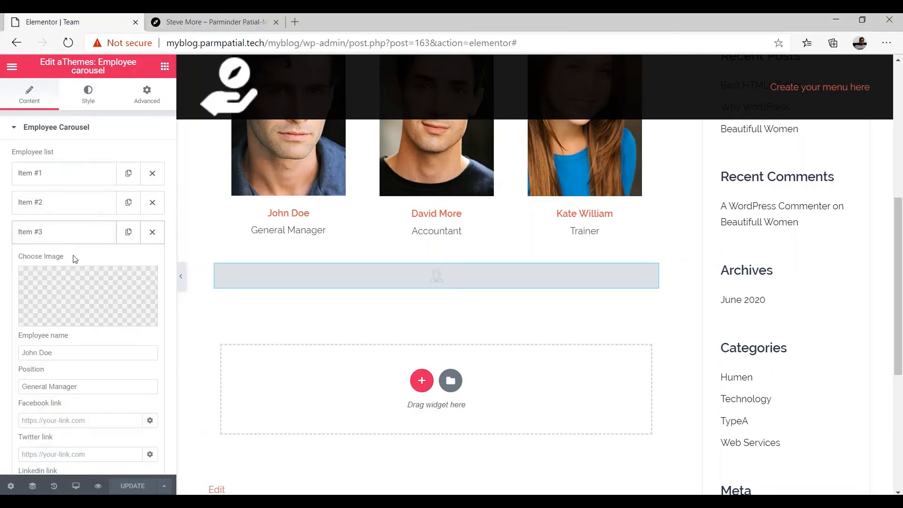
pyautogui.click(72, 290)
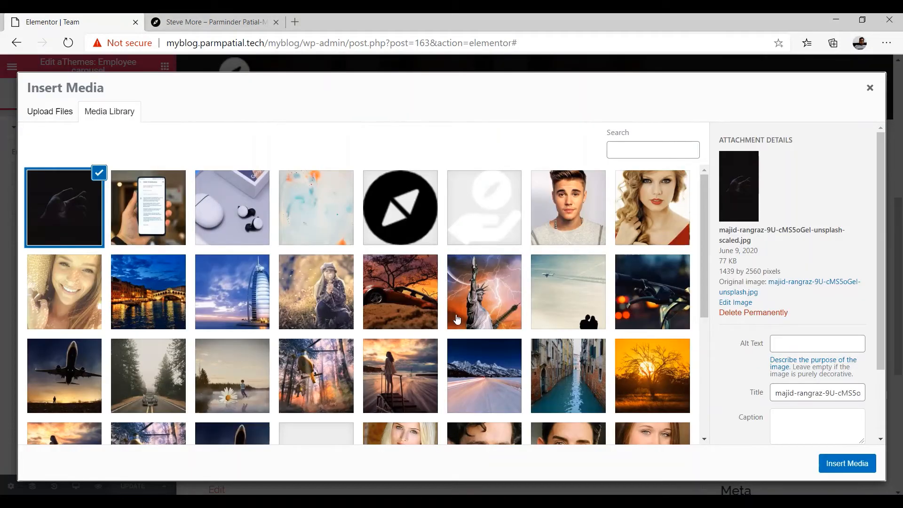
pyautogui.scroll(-1, 338, 337)
pyautogui.scroll(-1, 250, 397)
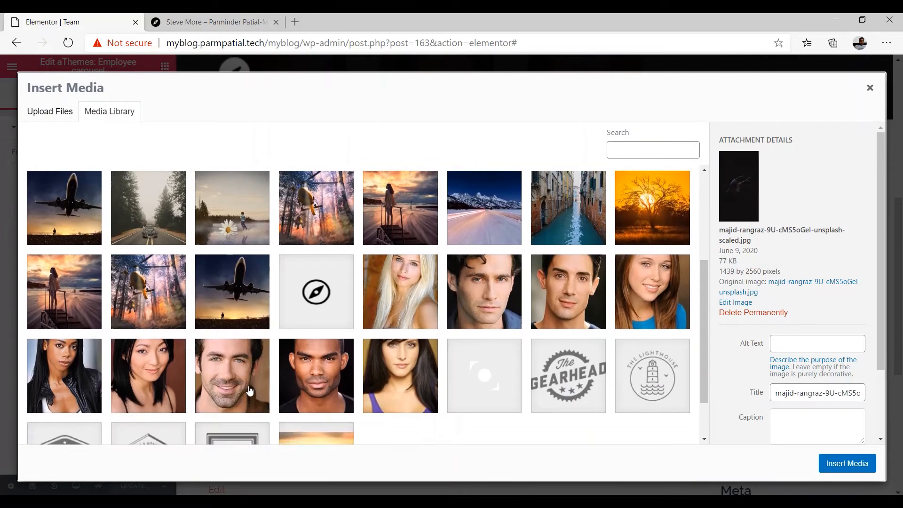
pyautogui.click(319, 385)
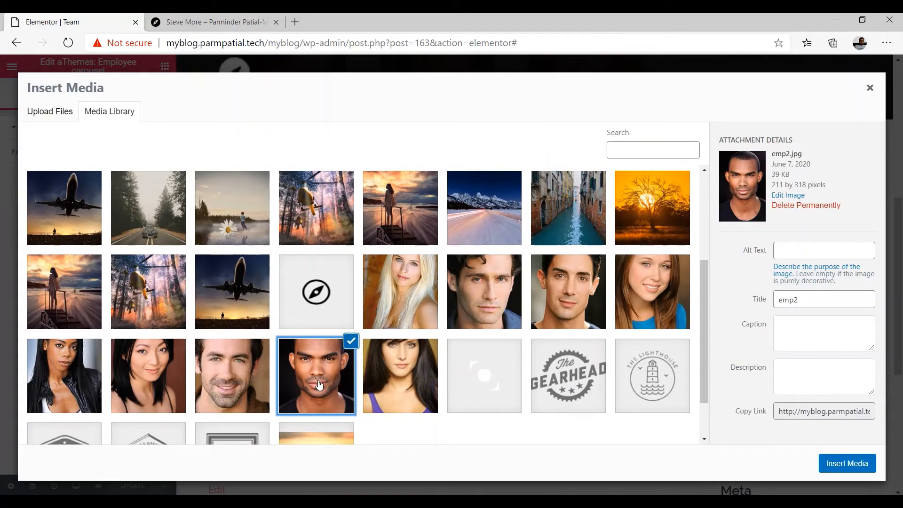
pyautogui.click(847, 464)
pyautogui.scroll(-3, 133, 310)
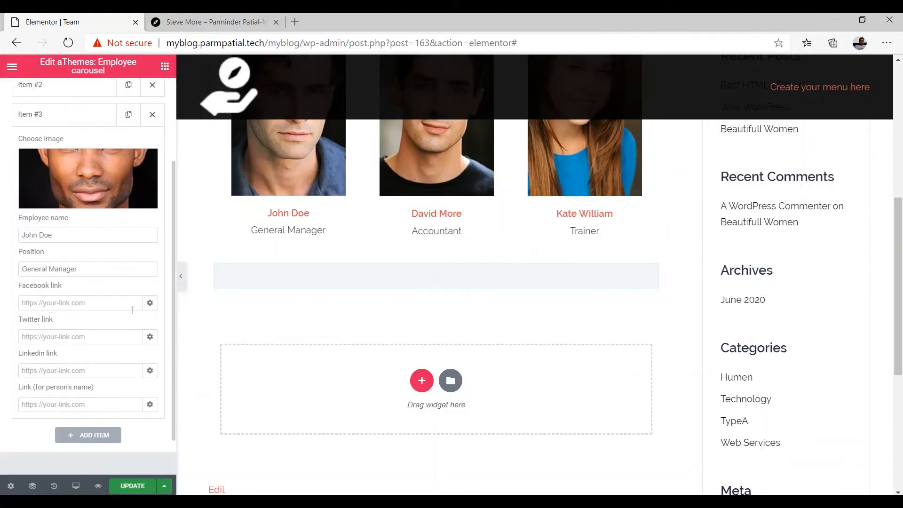
# Replace the third employee's default name and set the position to Developer
pyautogui.click(68, 235)
pyautogui.moveTo(62, 235); pyautogui.dragTo(19, 238)
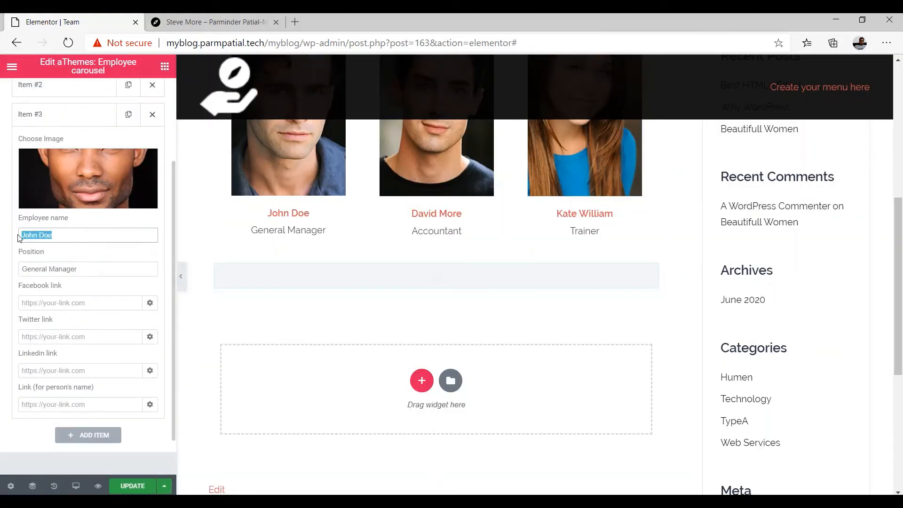
pyautogui.press('BackSpace')
pyautogui.write('Brai')
pyautogui.press('Tab')
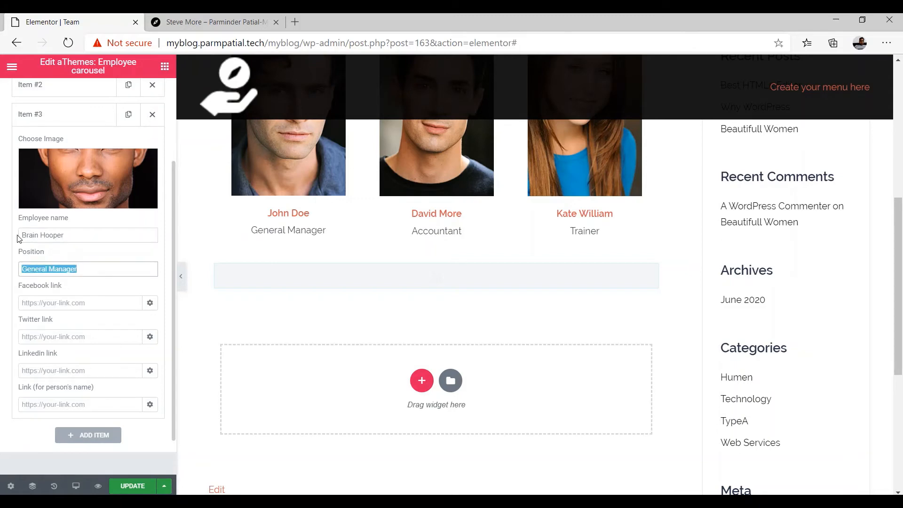
pyautogui.write('De')
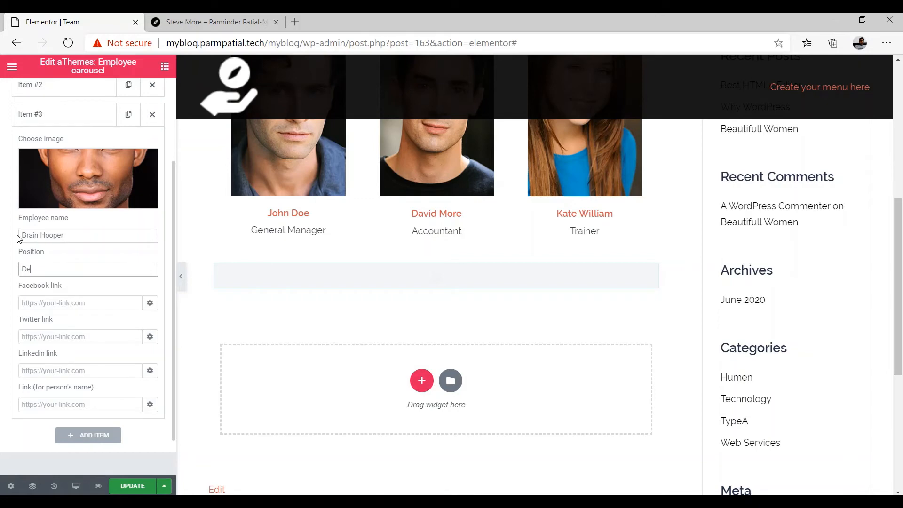
pyautogui.write('veloper')
# Set the third employee's Facebook, Twitter and LinkedIn links to # and update the page
pyautogui.click(49, 303)
pyautogui.write('#')
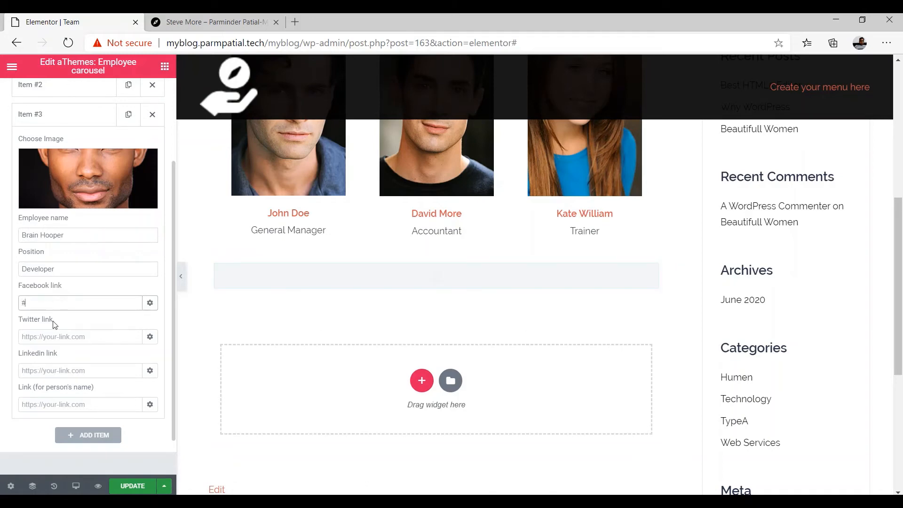
pyautogui.click(52, 336)
pyautogui.write('#')
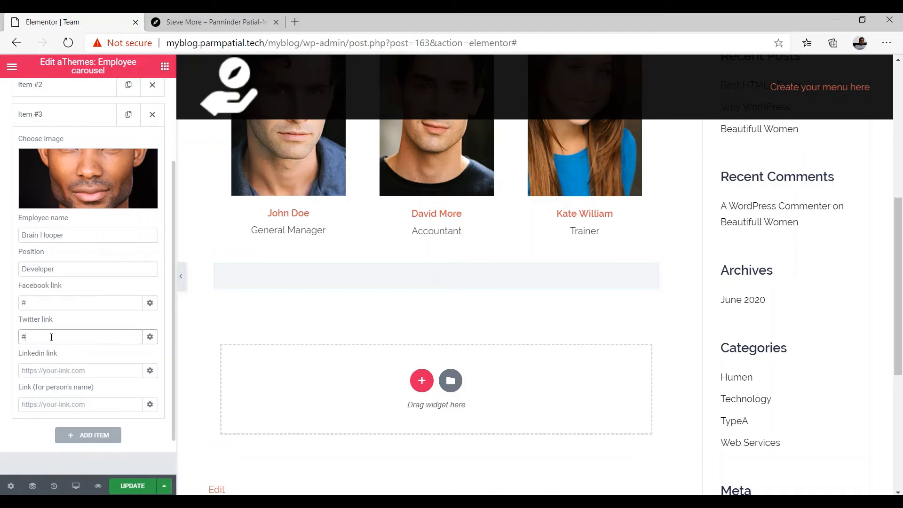
pyautogui.click(47, 371)
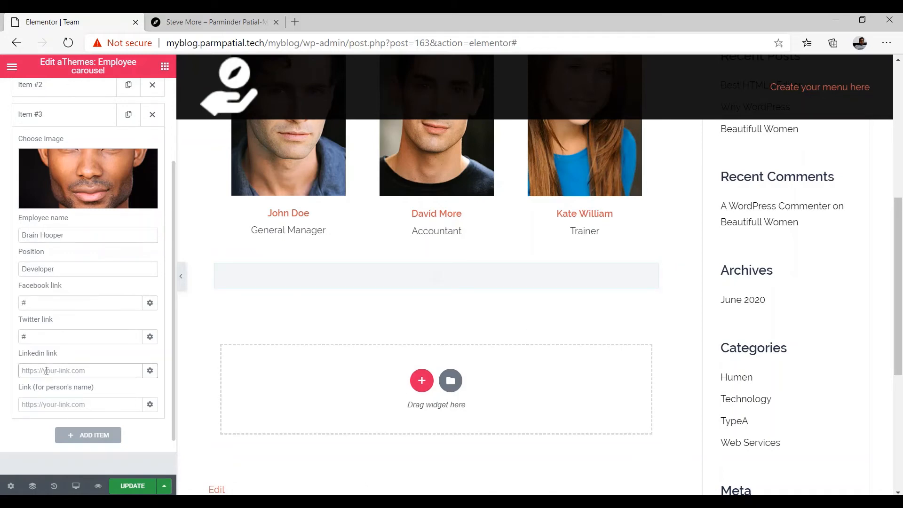
pyautogui.write('#')
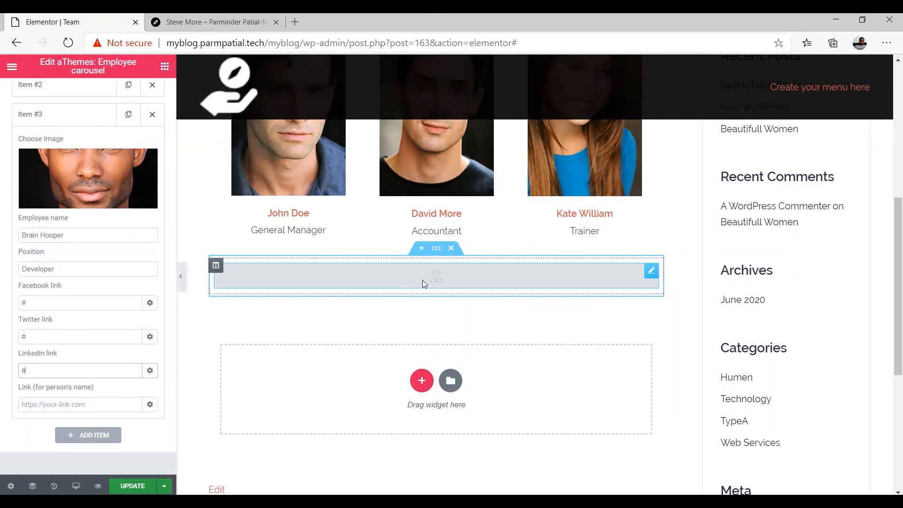
pyautogui.click(131, 486)
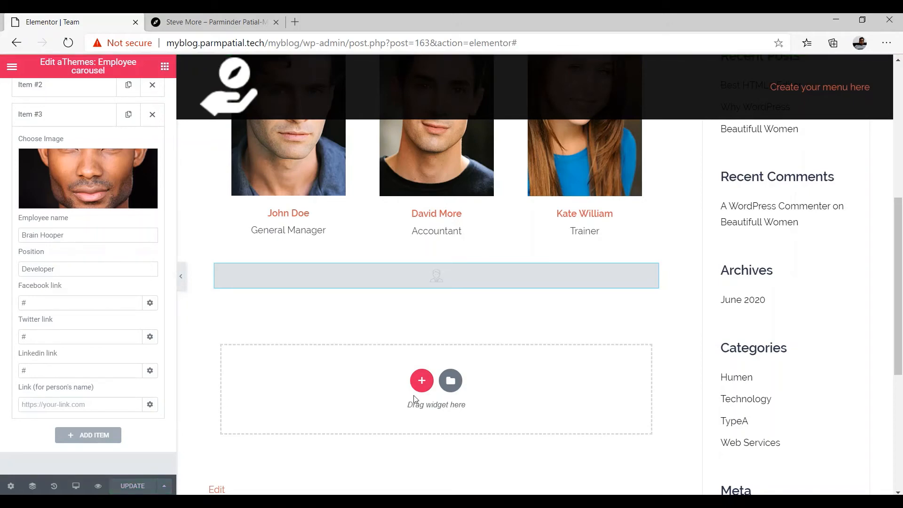
# Leave the editor through Elementor's main menu and view the Team page live
pyautogui.scroll(-1, 221, 399)
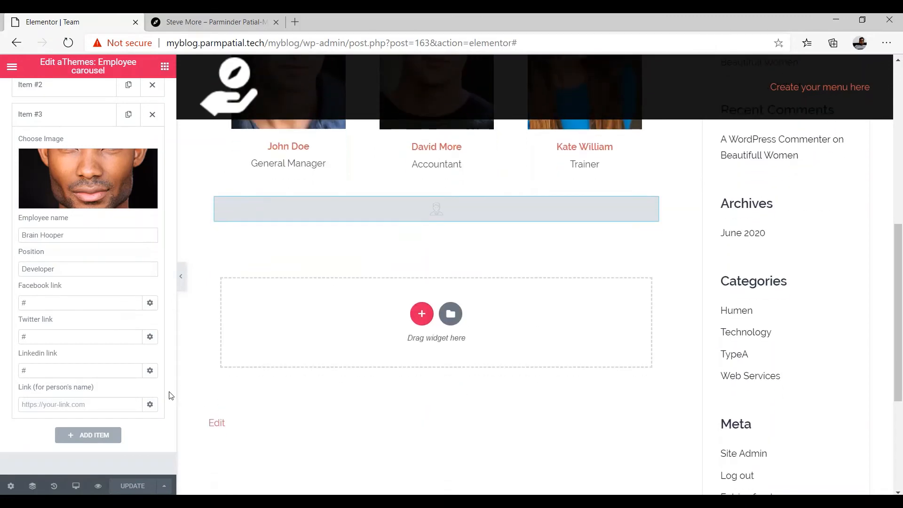
pyautogui.scroll(-1, 168, 397)
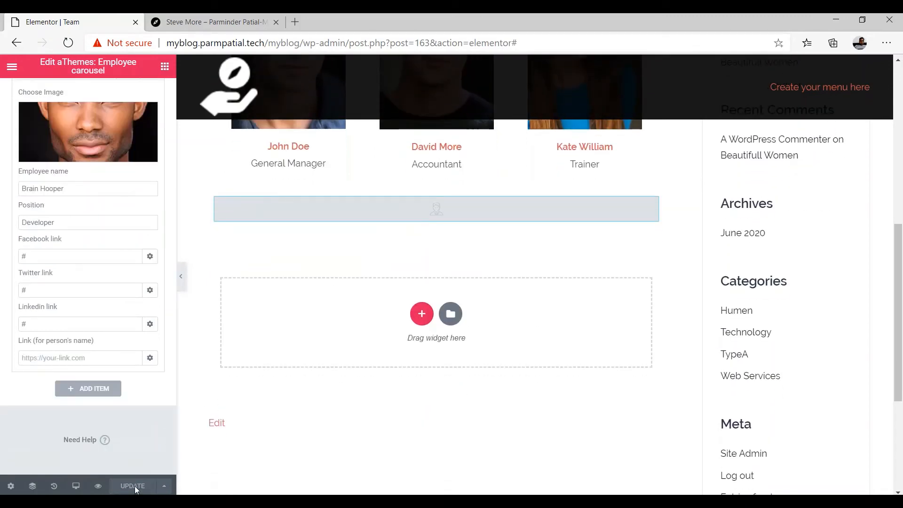
pyautogui.scroll(1, 272, 366)
pyautogui.scroll(6, 272, 366)
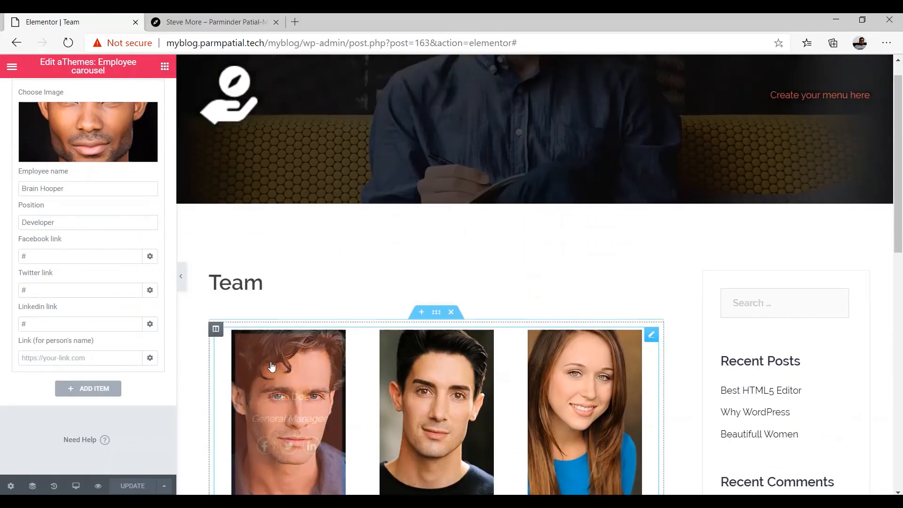
pyautogui.scroll(-3, 272, 365)
pyautogui.scroll(4, 272, 365)
pyautogui.scroll(-6, 272, 366)
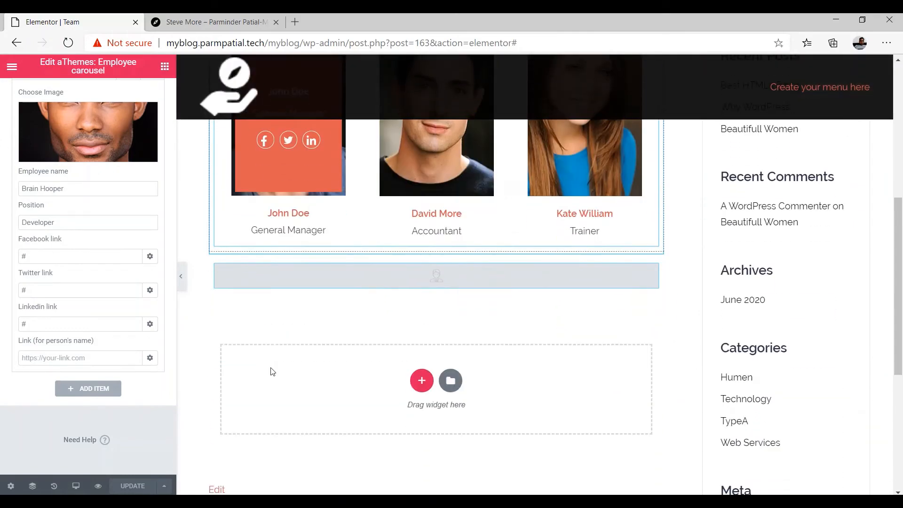
pyautogui.scroll(6, 264, 360)
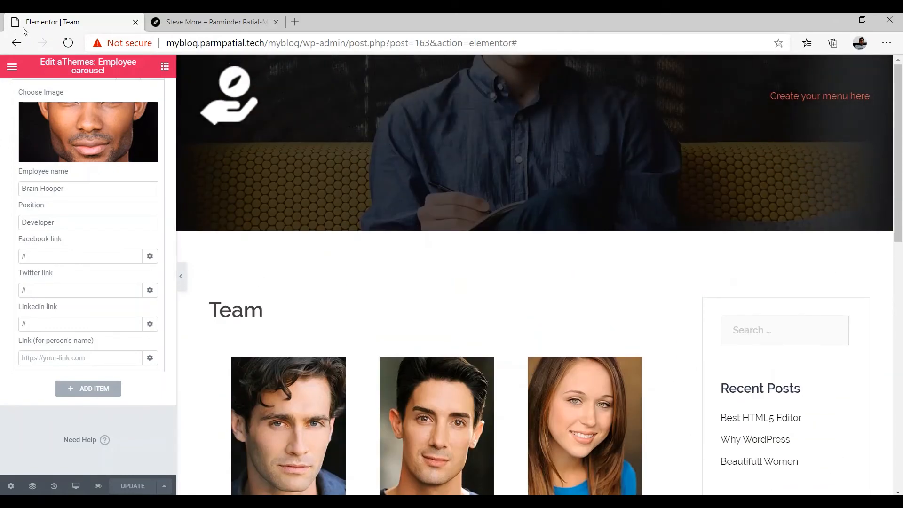
pyautogui.click(13, 67)
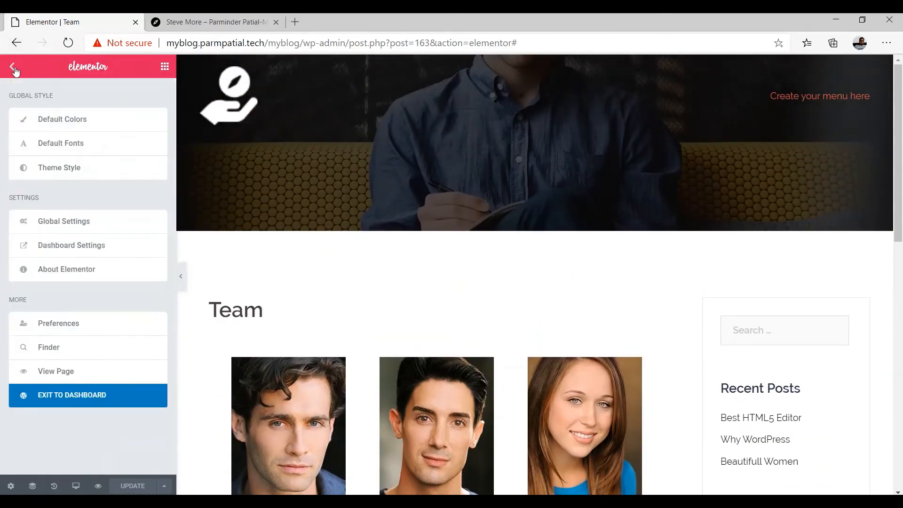
pyautogui.click(54, 376)
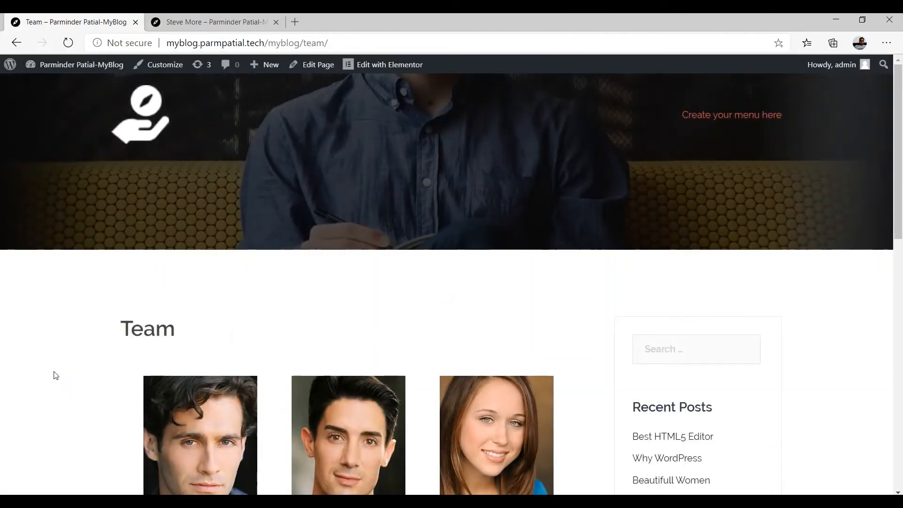
pyautogui.scroll(-1, 308, 323)
pyautogui.scroll(-9, 308, 323)
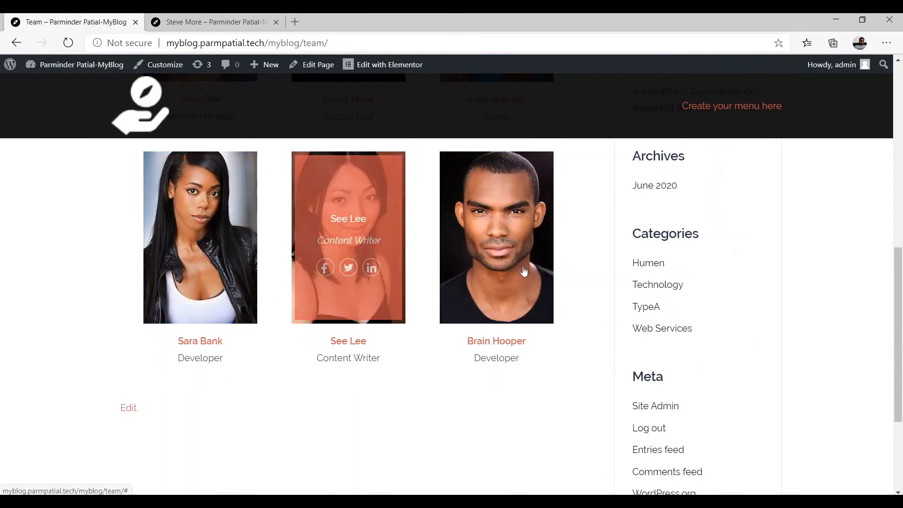
pyautogui.scroll(4, 508, 258)
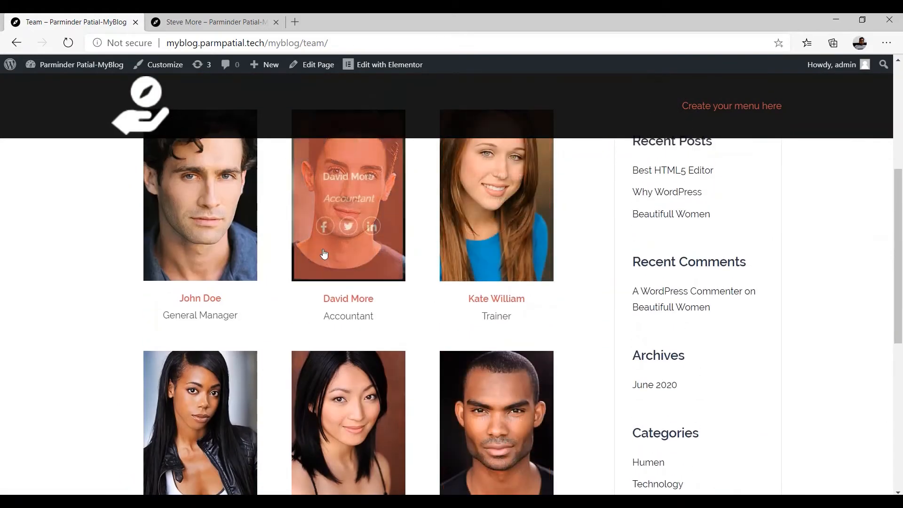
pyautogui.scroll(-7, 400, 252)
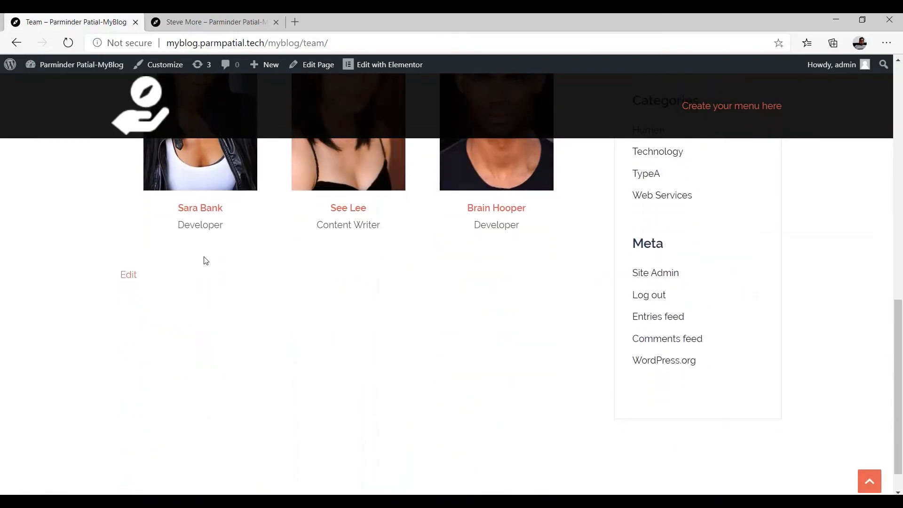
pyautogui.scroll(4, 199, 250)
pyautogui.moveTo(210, 320)
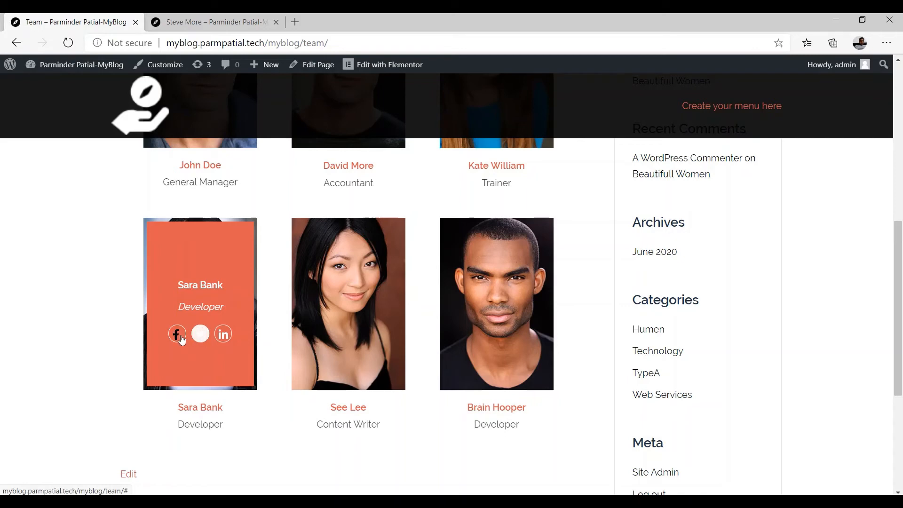
pyautogui.click(178, 334)
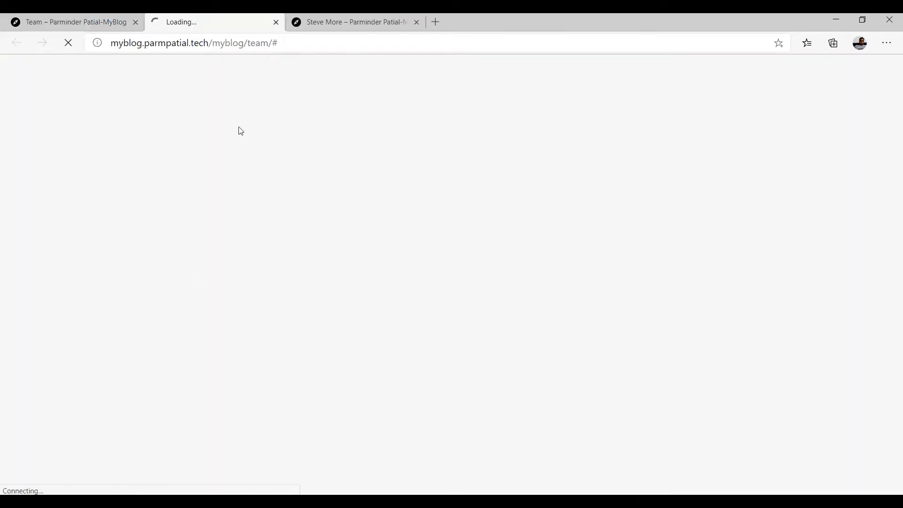
pyautogui.click(276, 22)
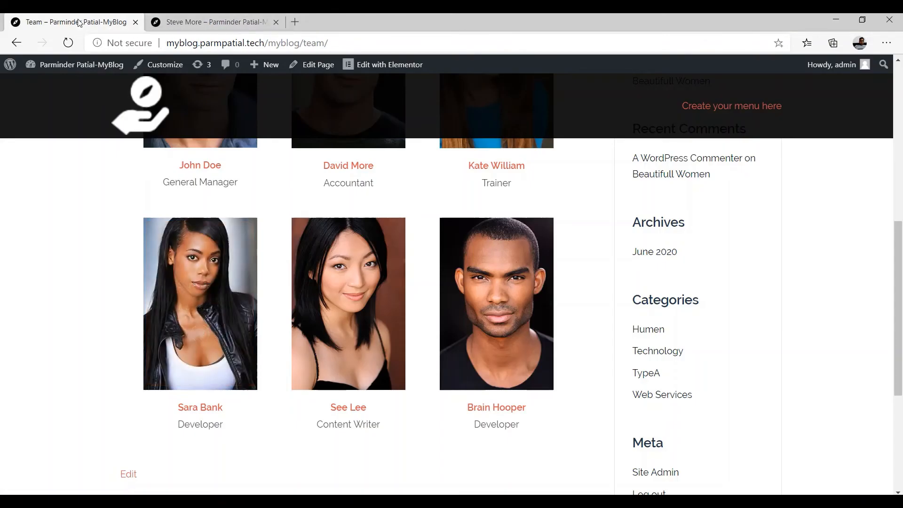
pyautogui.scroll(-4, 388, 348)
pyautogui.scroll(4, 284, 309)
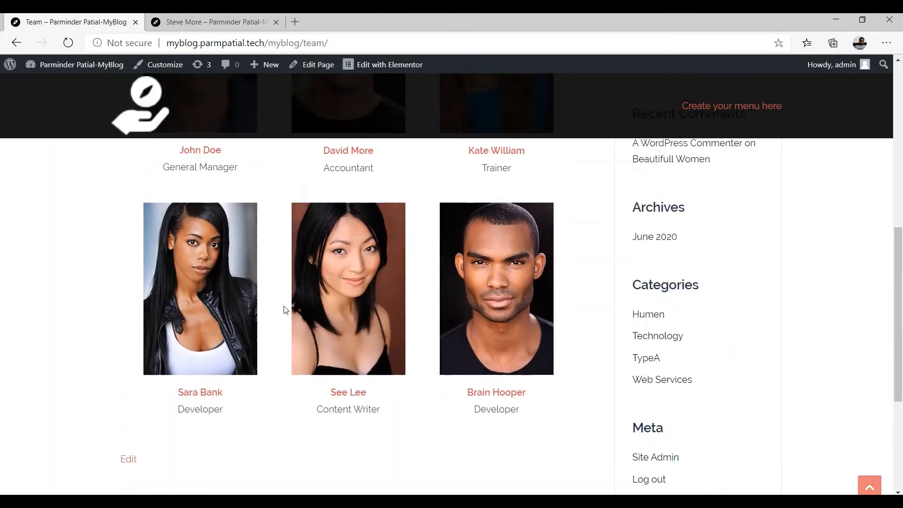
pyautogui.scroll(6, 284, 310)
pyautogui.scroll(-7, 357, 312)
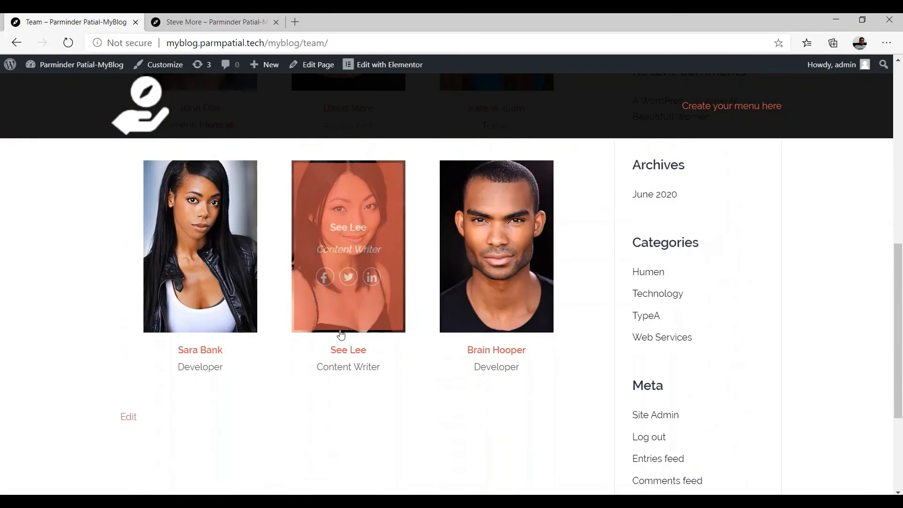
pyautogui.scroll(-2, 341, 334)
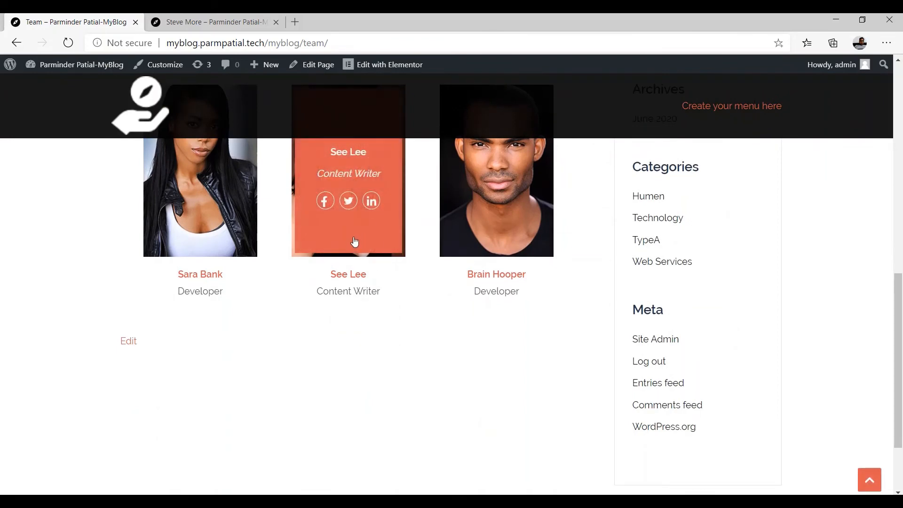
pyautogui.scroll(8, 355, 242)
pyautogui.scroll(-6, 350, 282)
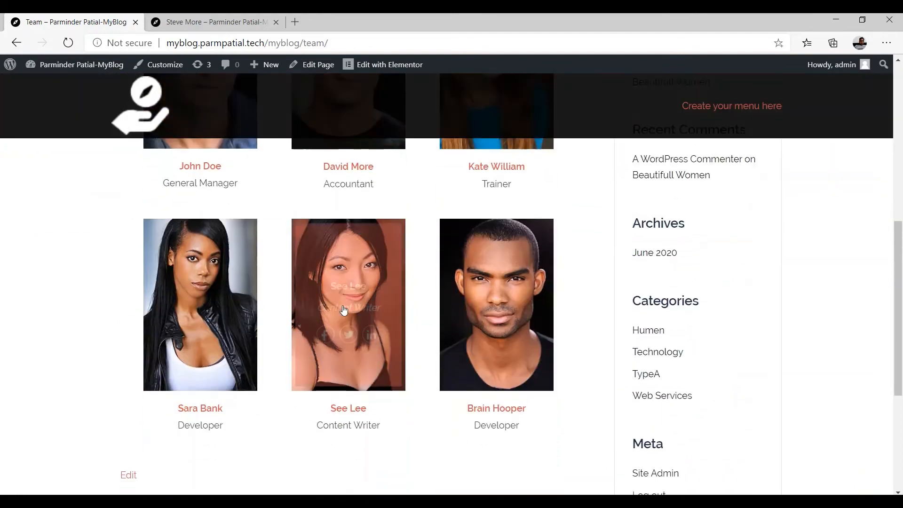
pyautogui.scroll(-5, 343, 310)
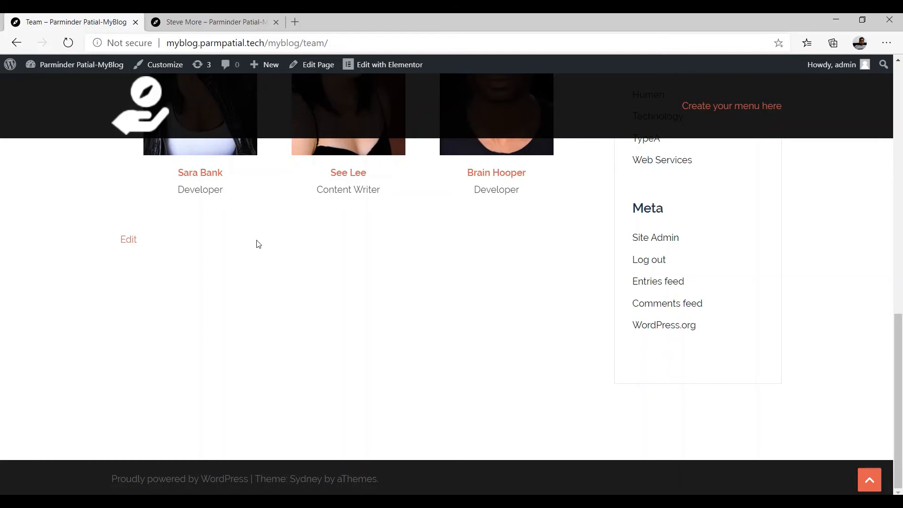
pyautogui.scroll(15, 260, 264)
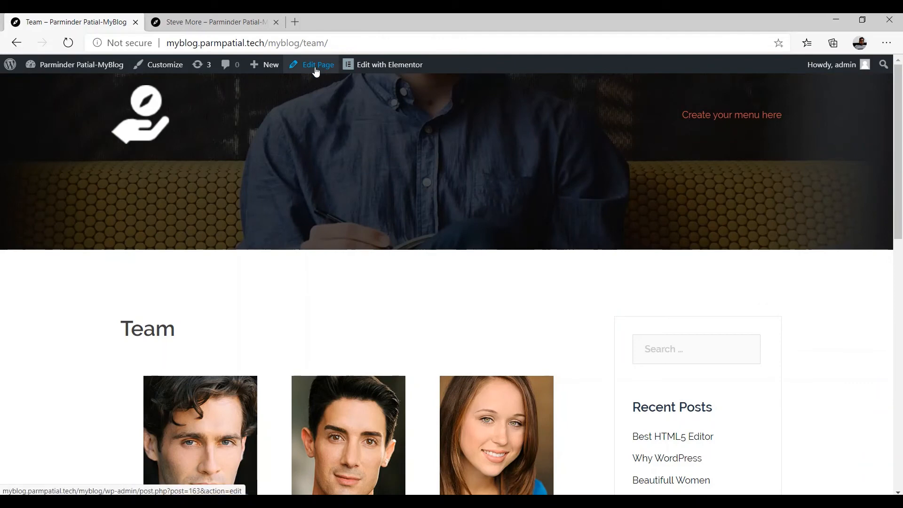
# Back in Elementor, add a single-column section below the carousels with Full Width content
pyautogui.click(375, 67)
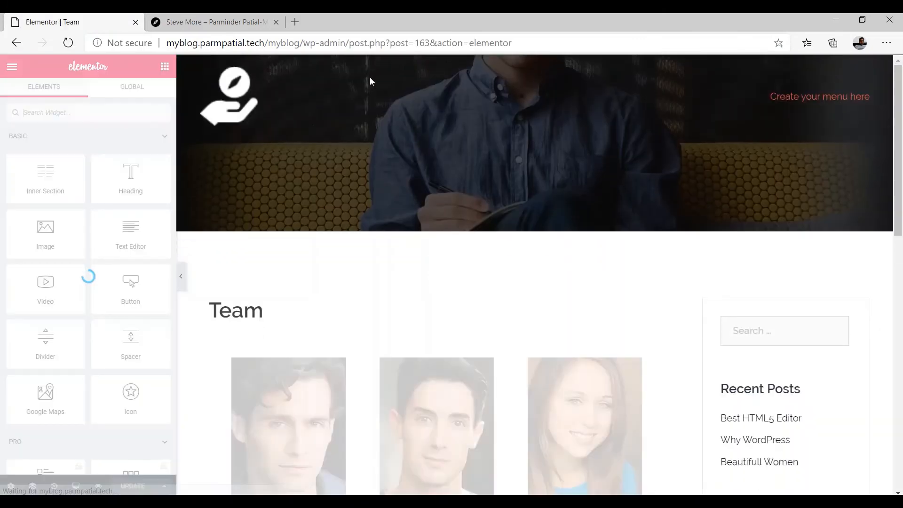
pyautogui.scroll(-10, 337, 237)
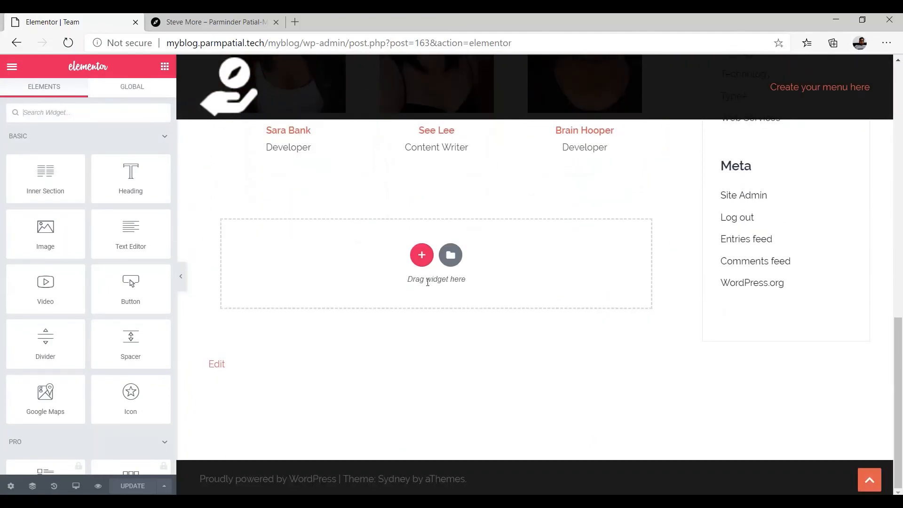
pyautogui.click(421, 255)
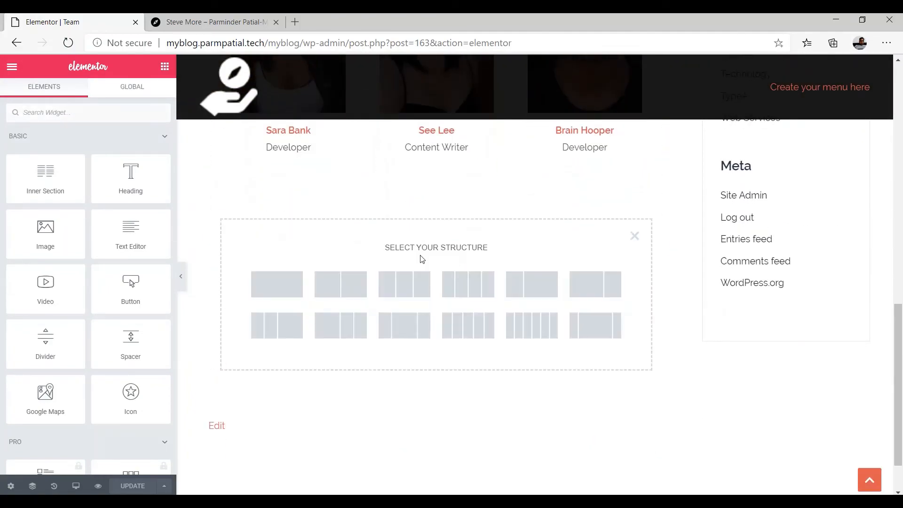
pyautogui.click(259, 287)
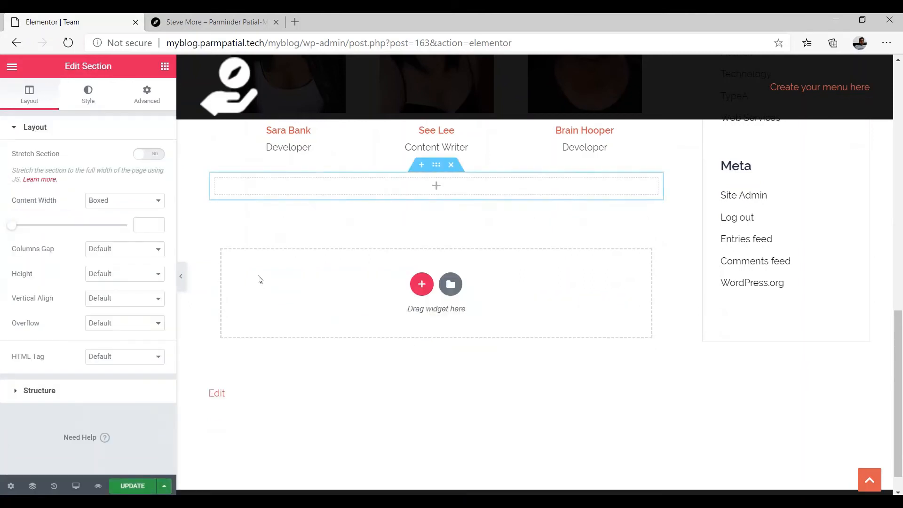
pyautogui.click(114, 203)
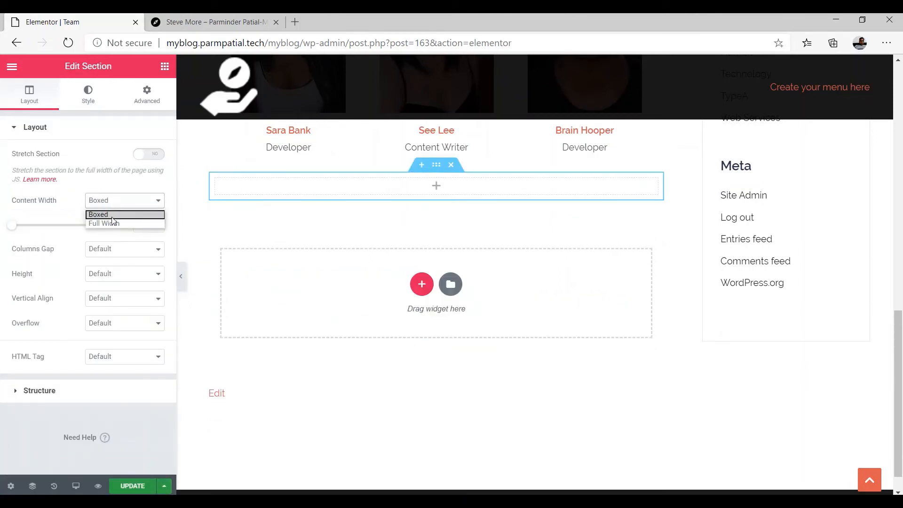
pyautogui.click(113, 223)
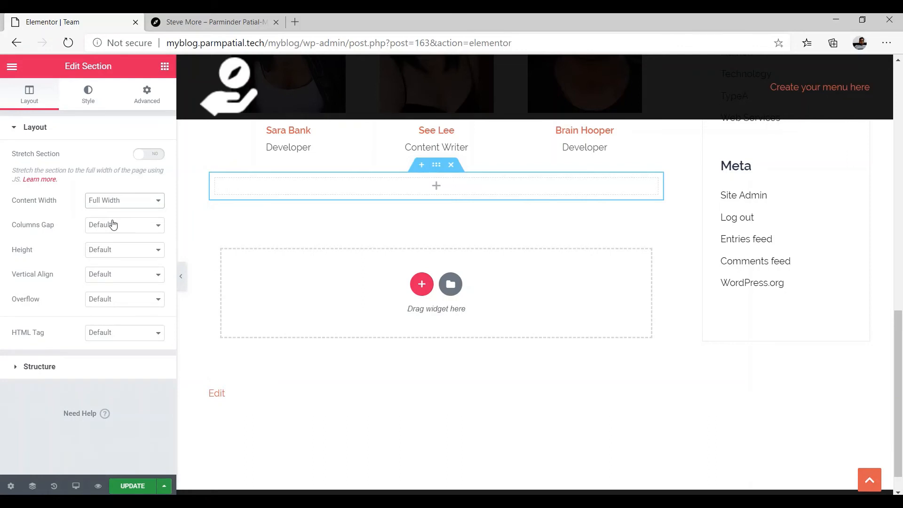
# Drag the Sydney FP: Call to action widget from the WordPress group into the empty section
pyautogui.click(437, 187)
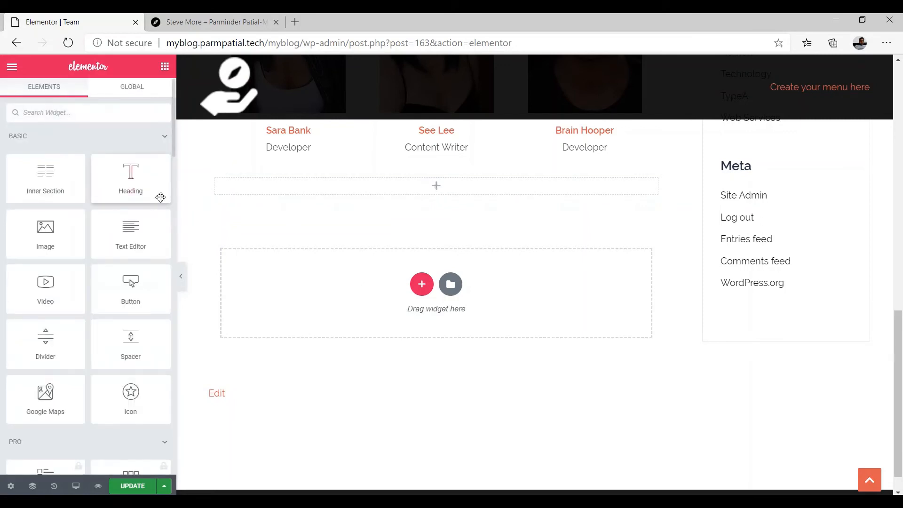
pyautogui.click(161, 142)
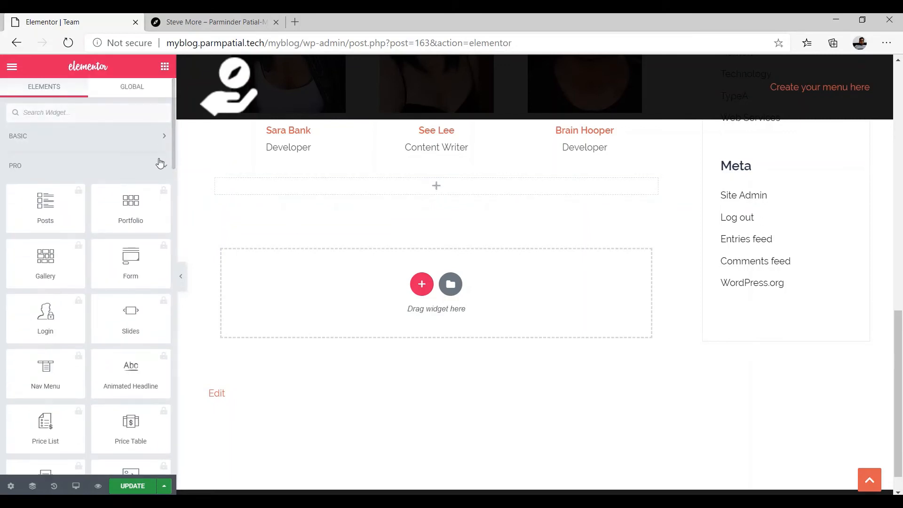
pyautogui.click(160, 164)
pyautogui.click(162, 196)
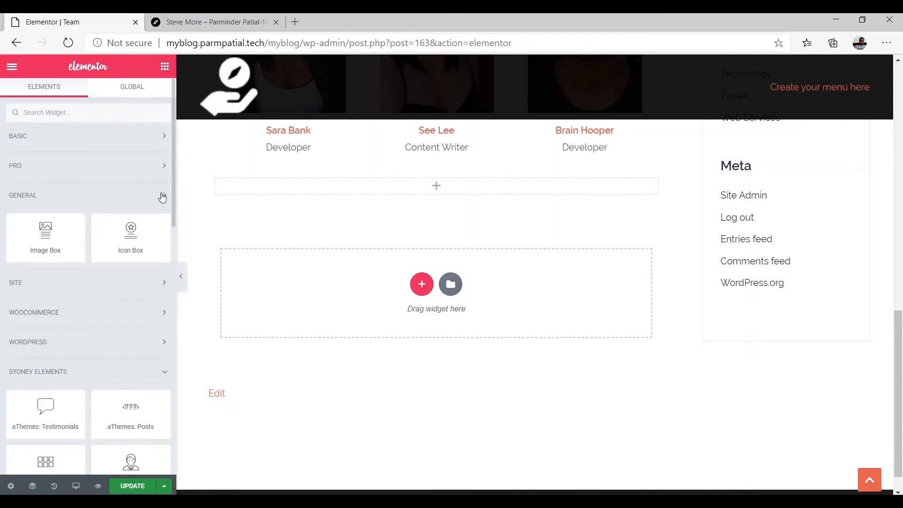
pyautogui.click(145, 285)
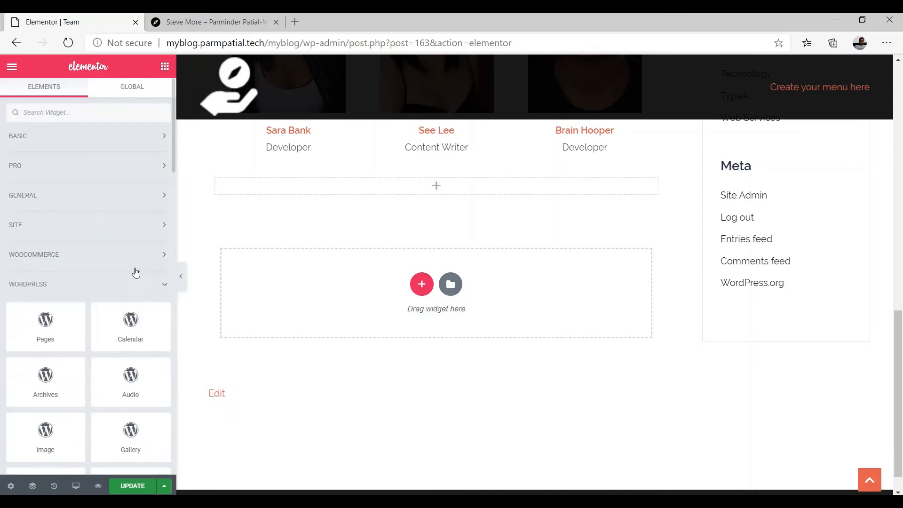
pyautogui.scroll(-10, 136, 272)
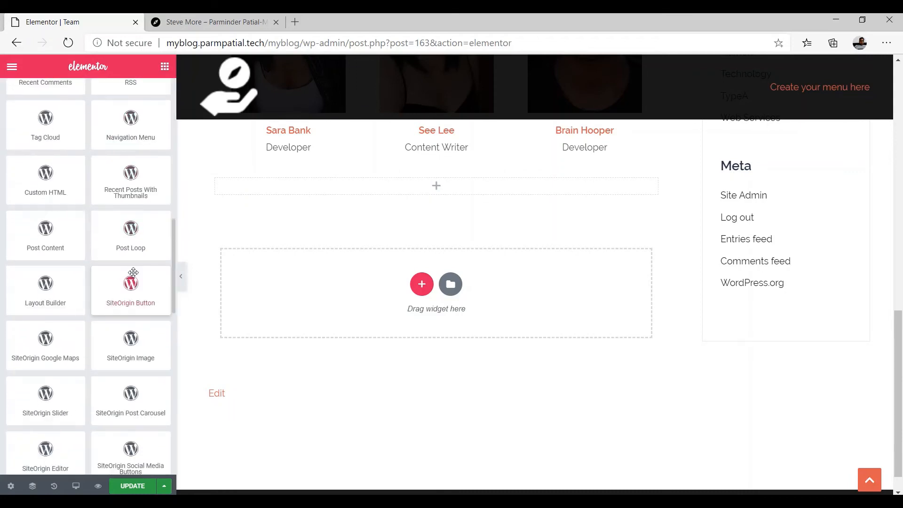
pyautogui.scroll(-3, 121, 330)
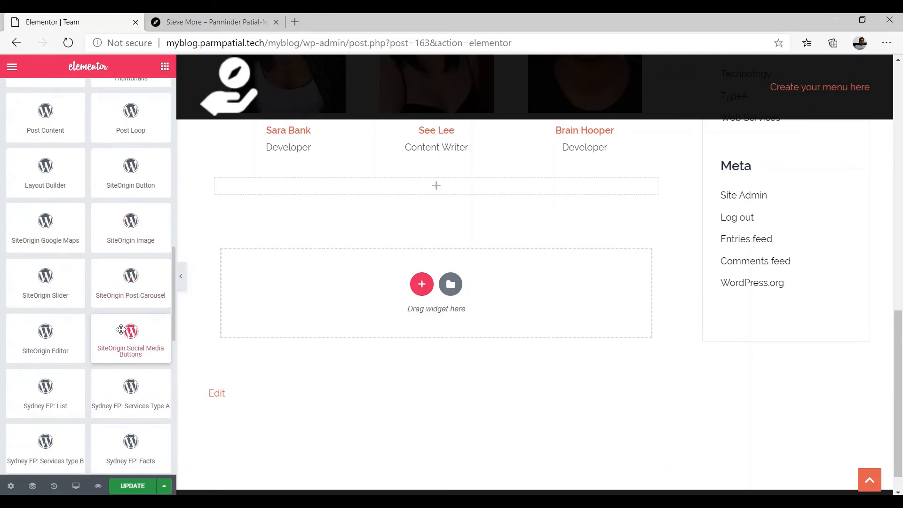
pyautogui.scroll(-1, 121, 330)
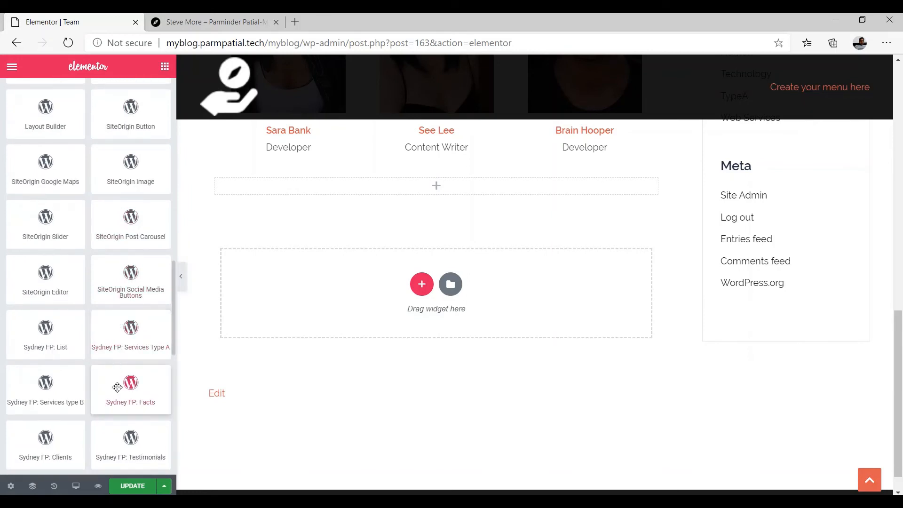
pyautogui.scroll(-1, 118, 386)
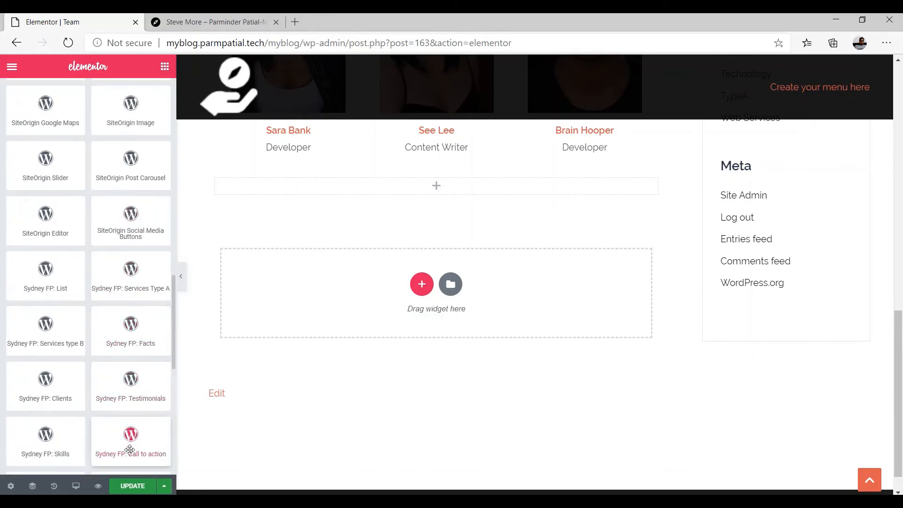
pyautogui.moveTo(130, 450); pyautogui.dragTo(428, 196)
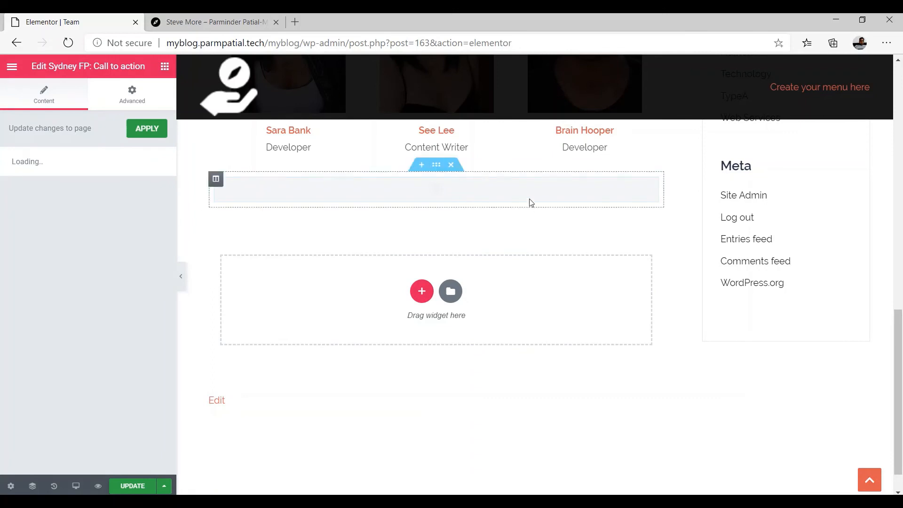
# Give the section a classic background using the dark hand photo
pyautogui.click(437, 167)
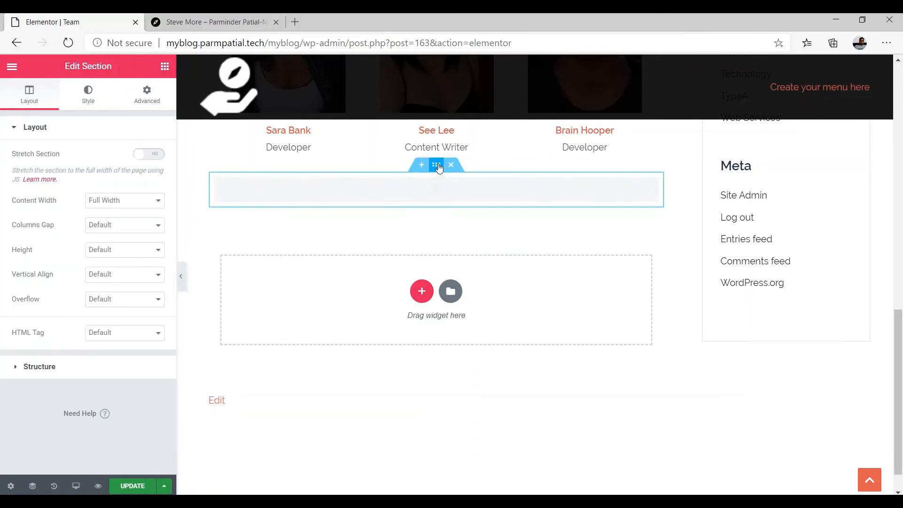
pyautogui.click(88, 98)
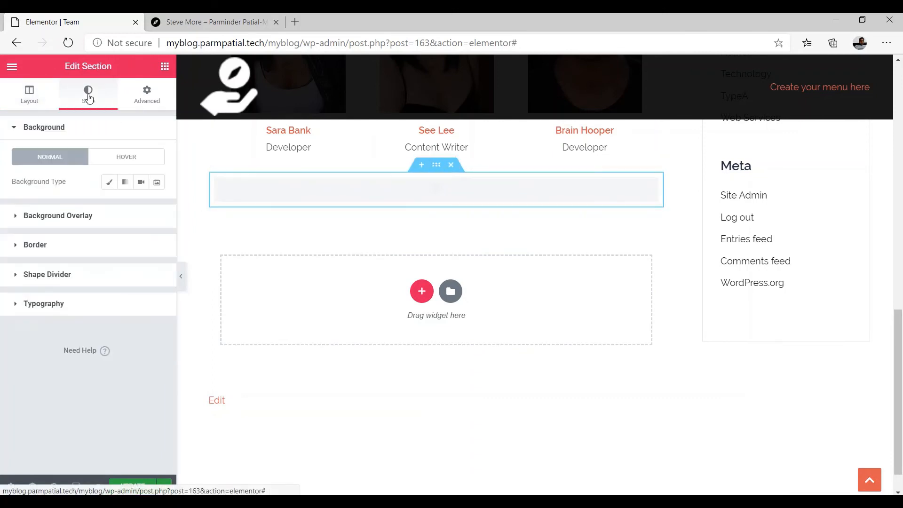
pyautogui.click(108, 182)
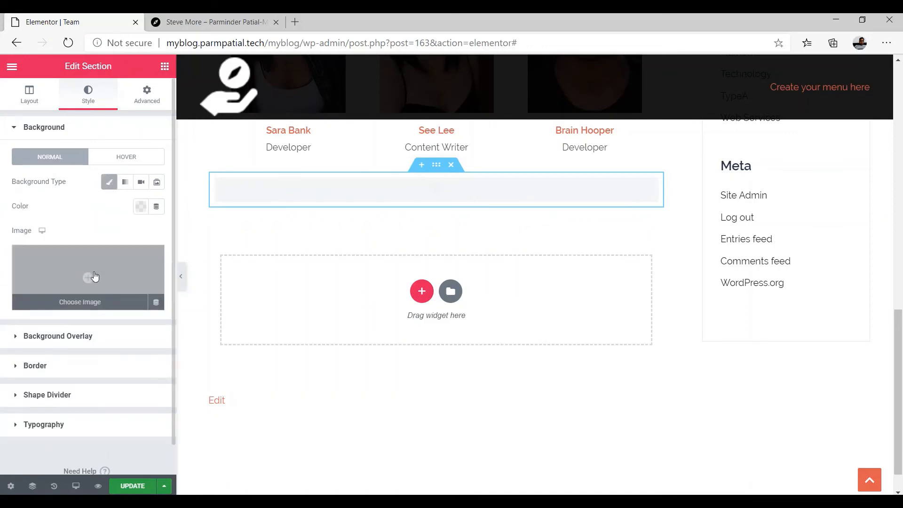
pyautogui.click(95, 276)
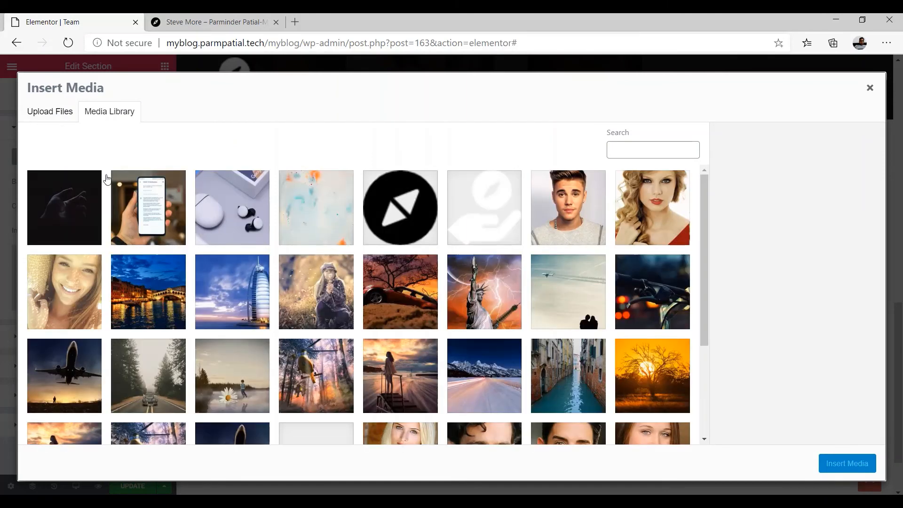
pyautogui.click(75, 202)
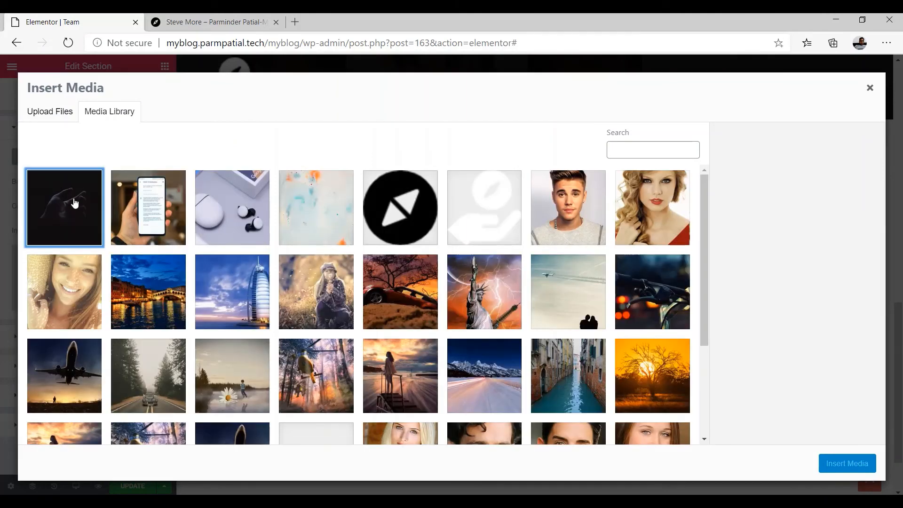
pyautogui.click(847, 463)
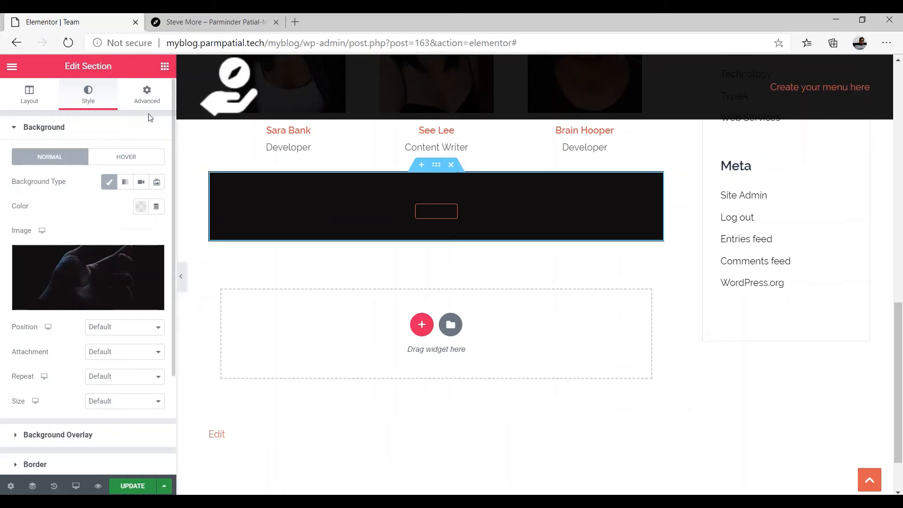
# Set the section's top and bottom padding to 10 px with unlinked sides
pyautogui.click(147, 97)
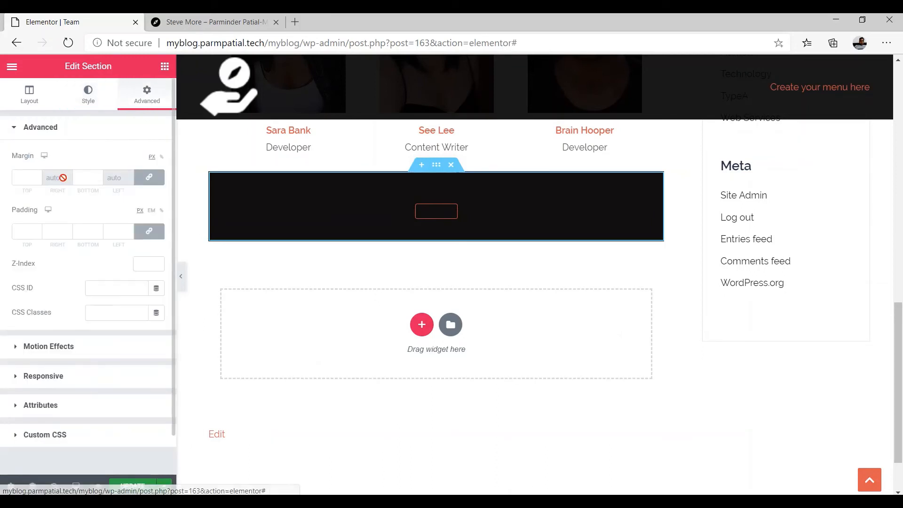
pyautogui.click(144, 232)
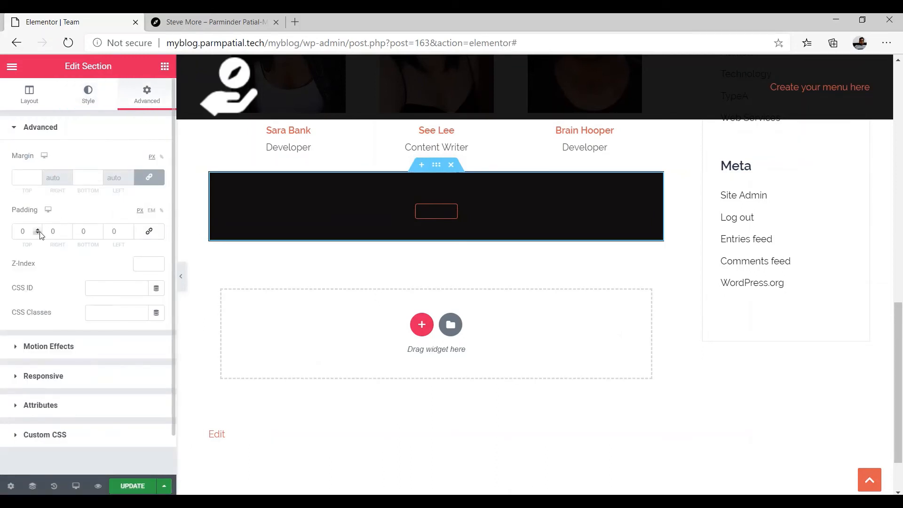
pyautogui.doubleClick(17, 228)
pyautogui.write('10')
pyautogui.press('Tab')
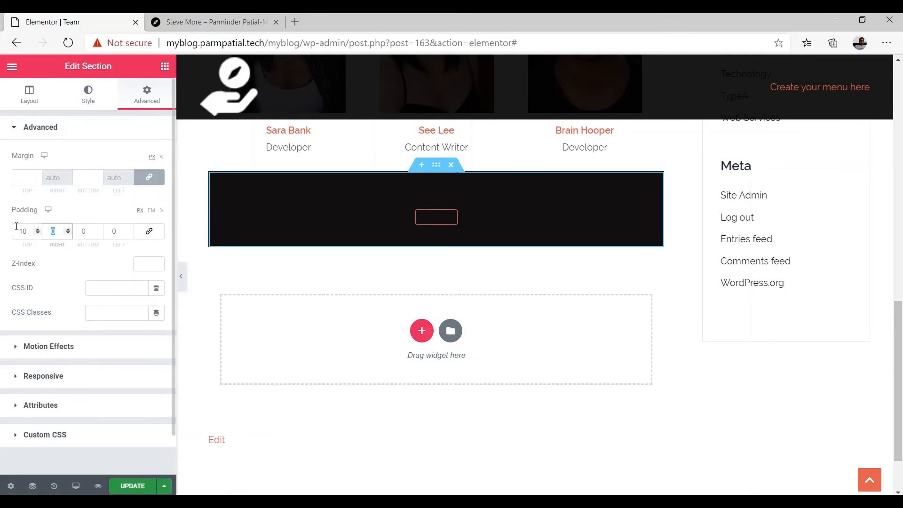
pyautogui.press('Tab')
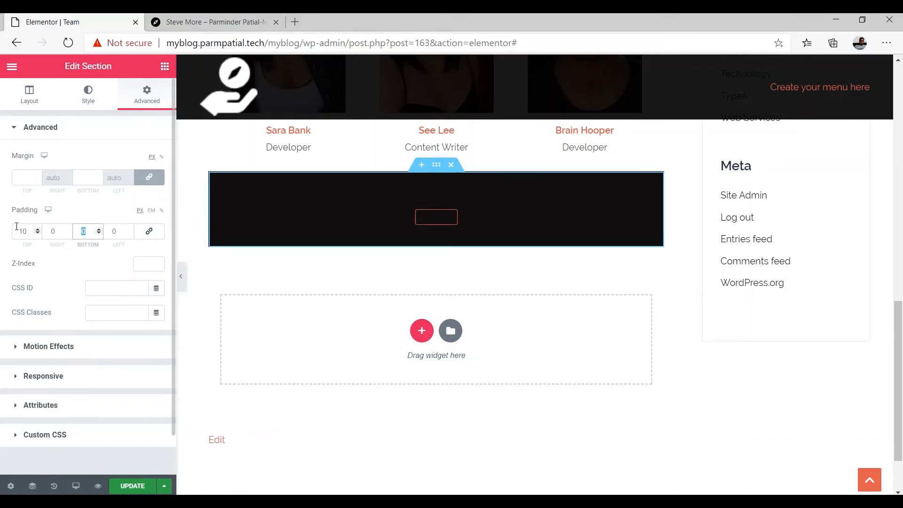
pyautogui.write('10')
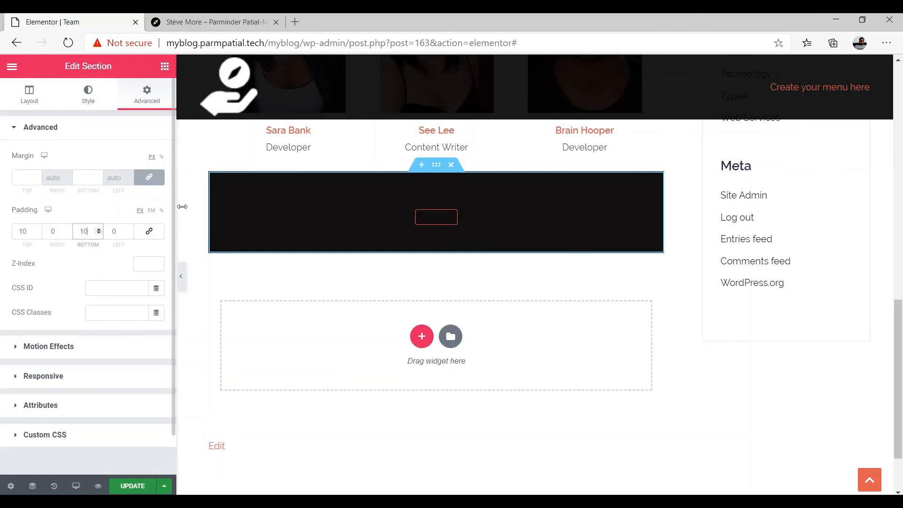
pyautogui.click(522, 208)
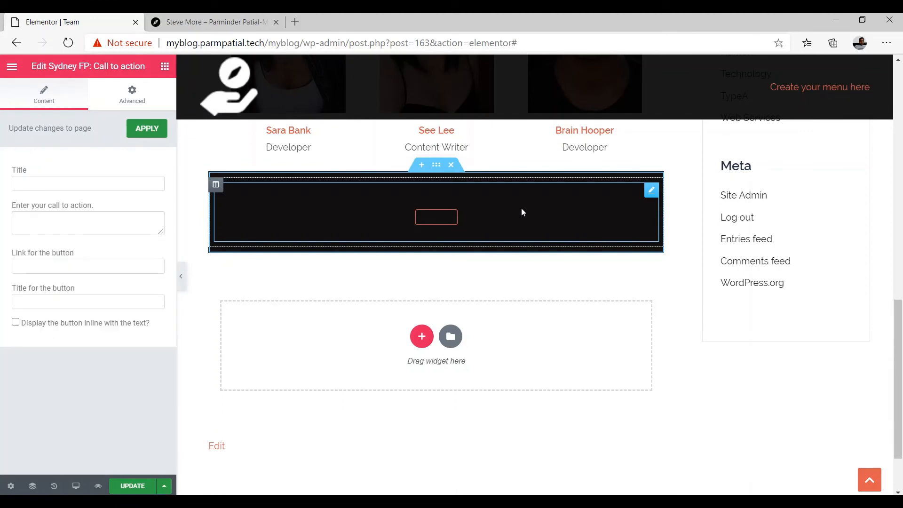
# Enter 'Want to discuss some Project' as the call-to-action title
pyautogui.click(44, 184)
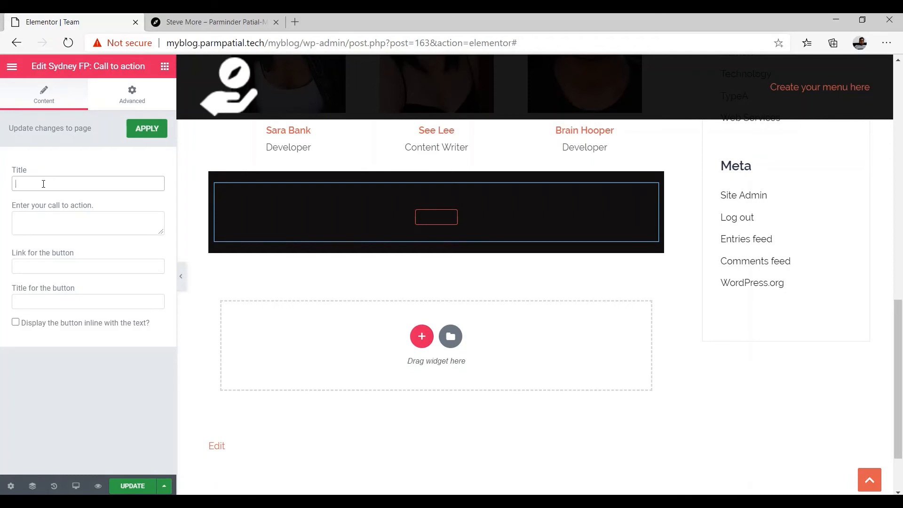
pyautogui.write('wANT')
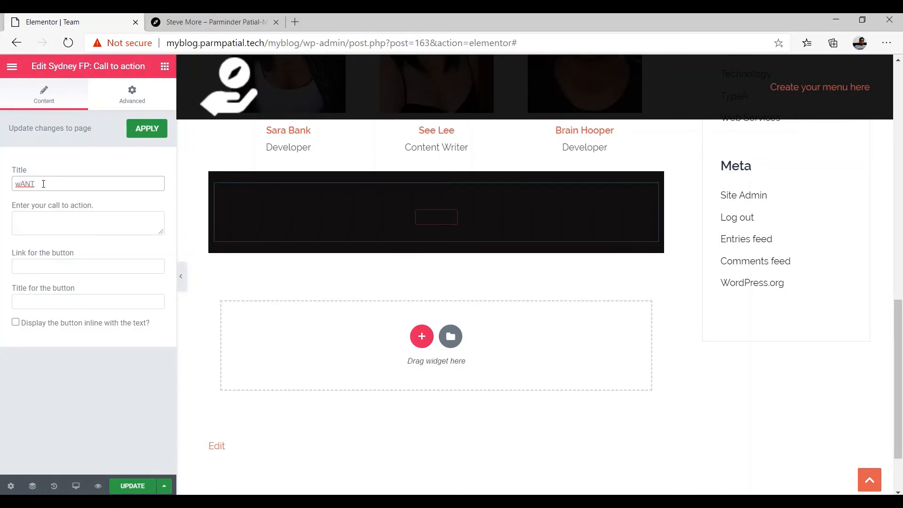
pyautogui.press('BackSpace')
pyautogui.press('BackSpace')
pyautogui.press('BackSpace')
pyautogui.press('BackSpace')
pyautogui.press('BackSpace')
pyautogui.write('w')
pyautogui.write('W')
pyautogui.write('an')
pyautogui.write('t to discuss')
pyautogui.write(' some')
pyautogui.write(' Projec')
# Link the button to the site address followed by /contactus
pyautogui.click(49, 266)
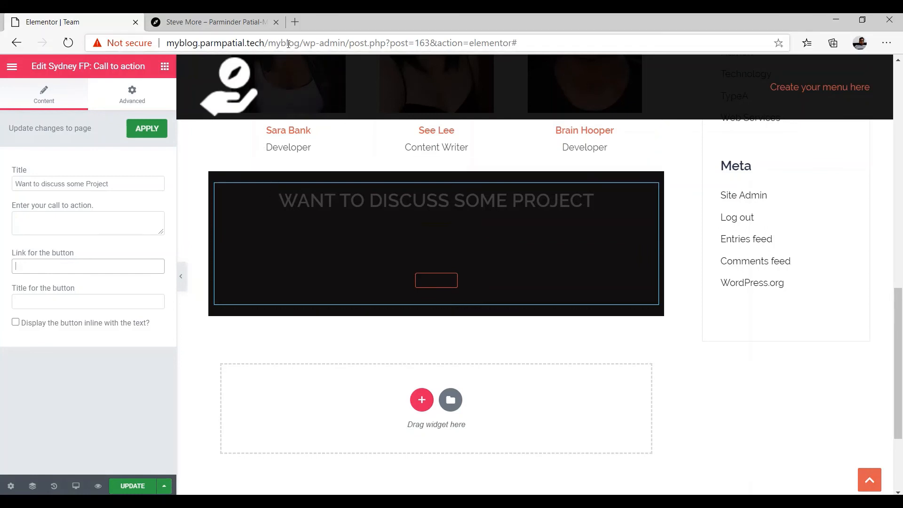
pyautogui.moveTo(304, 44); pyautogui.dragTo(166, 43)
pyautogui.hotkey('ctrl', 'c')
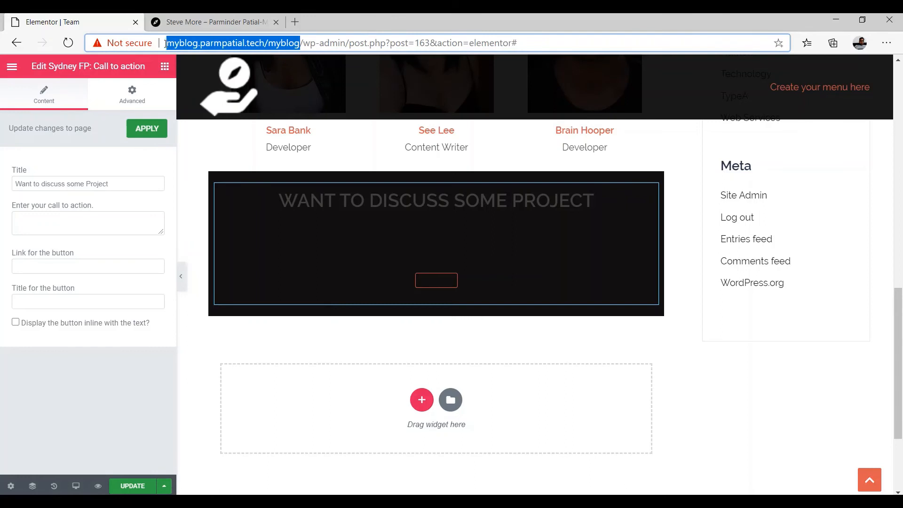
pyautogui.click(65, 266)
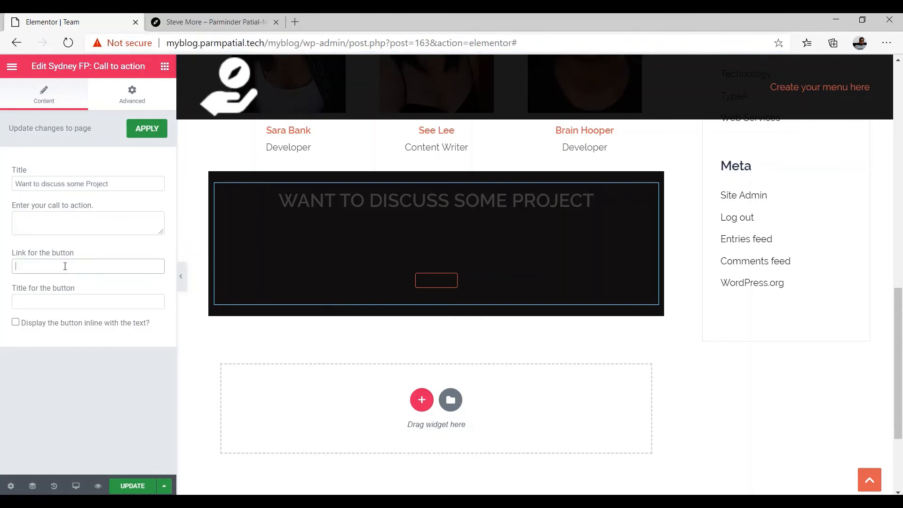
pyautogui.hotkey('ctrl', 'v')
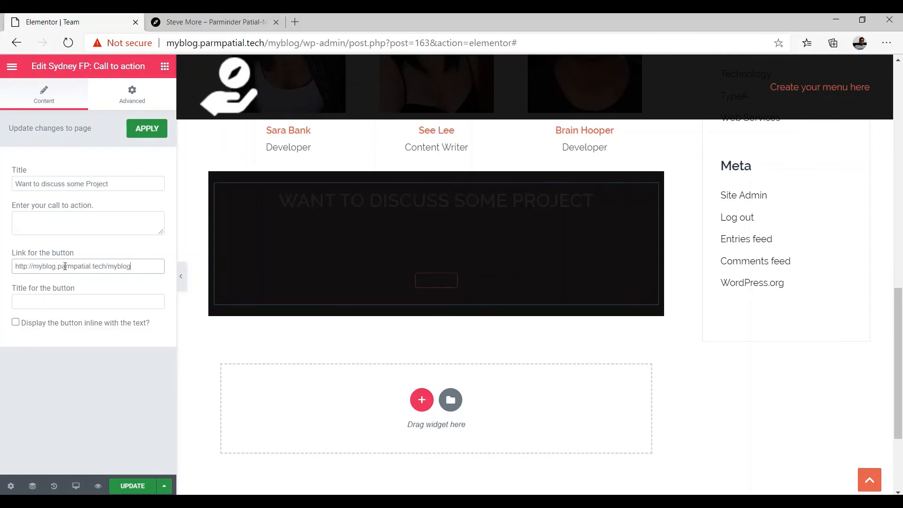
pyautogui.write('/contactus')
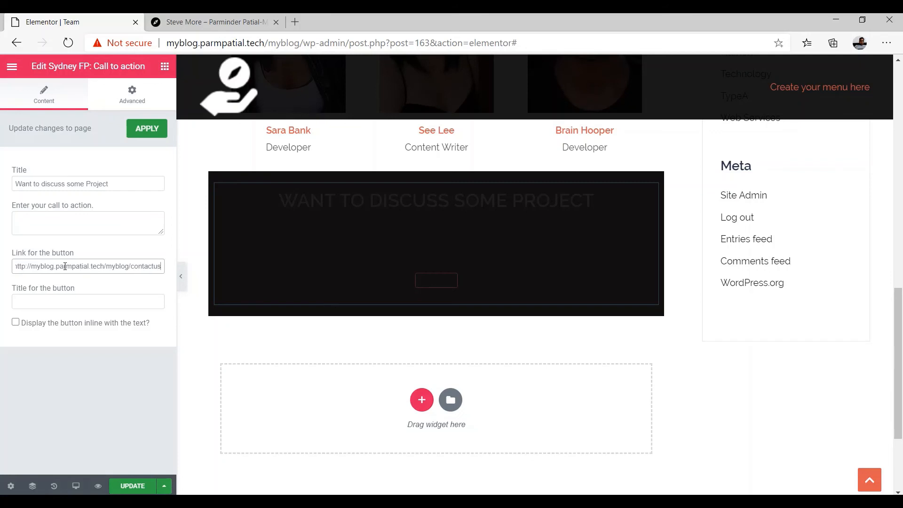
# Title the button 'Contact Us' and update the page
pyautogui.click(68, 297)
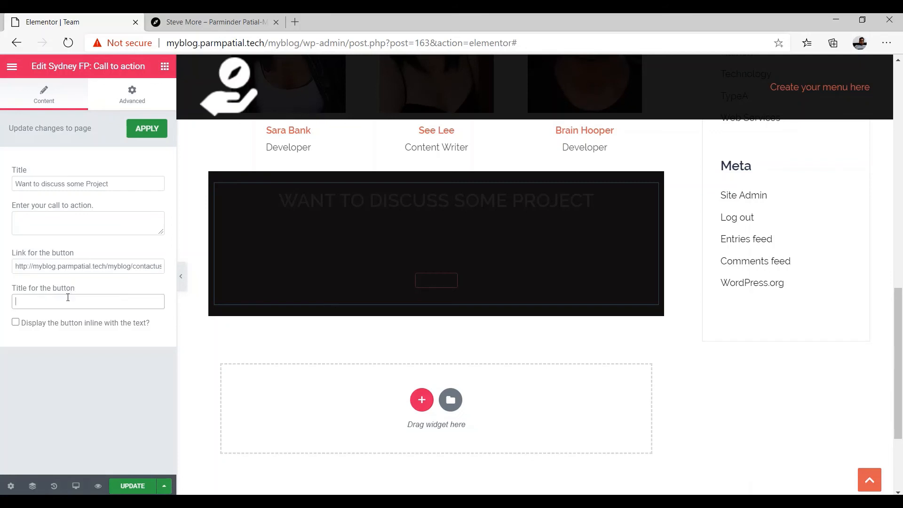
pyautogui.write('Contact Us')
pyautogui.click(130, 487)
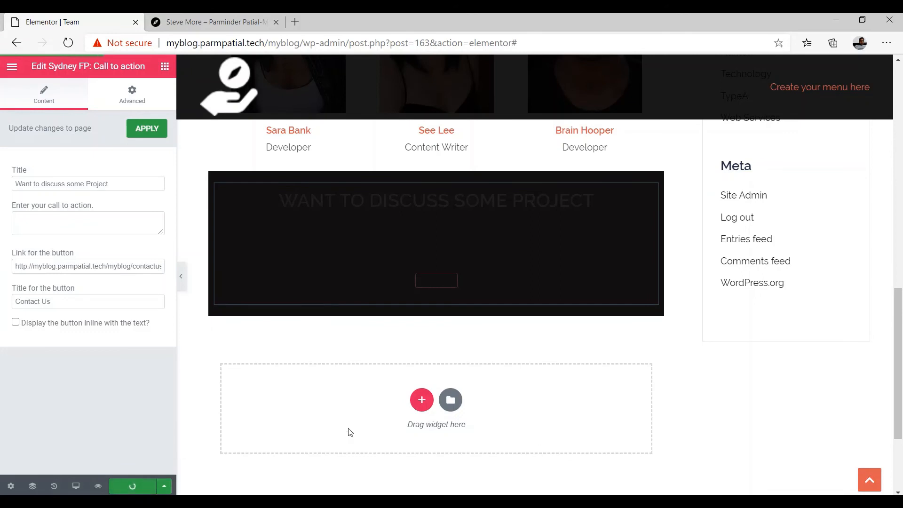
# Add a one-column section below the band with the dark hand photo as classic background
pyautogui.click(422, 404)
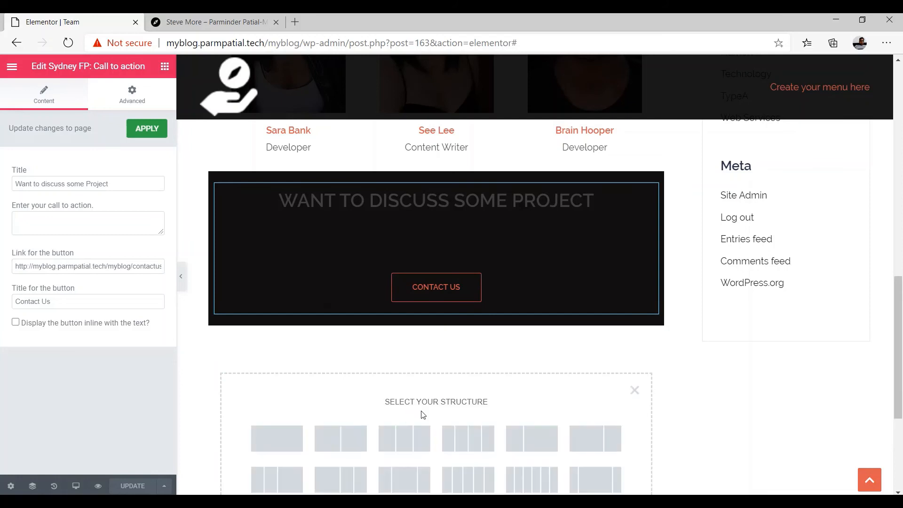
pyautogui.click(286, 446)
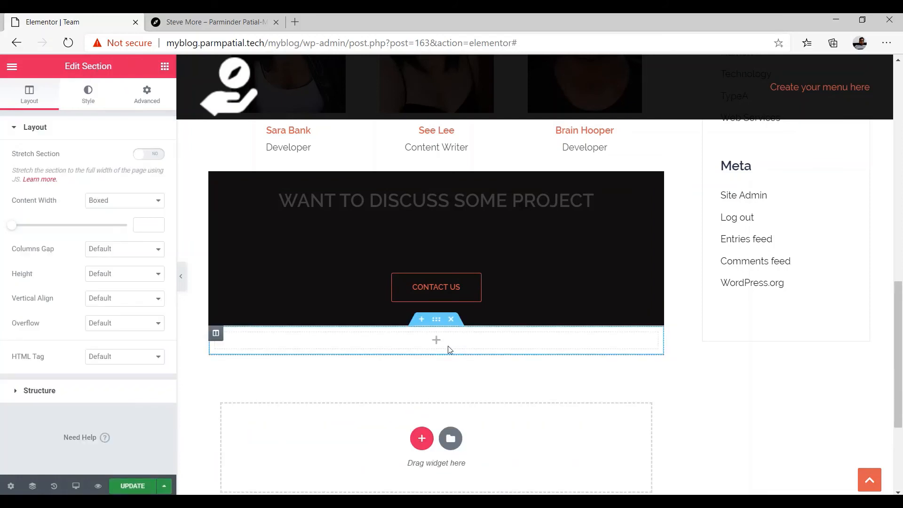
pyautogui.click(86, 94)
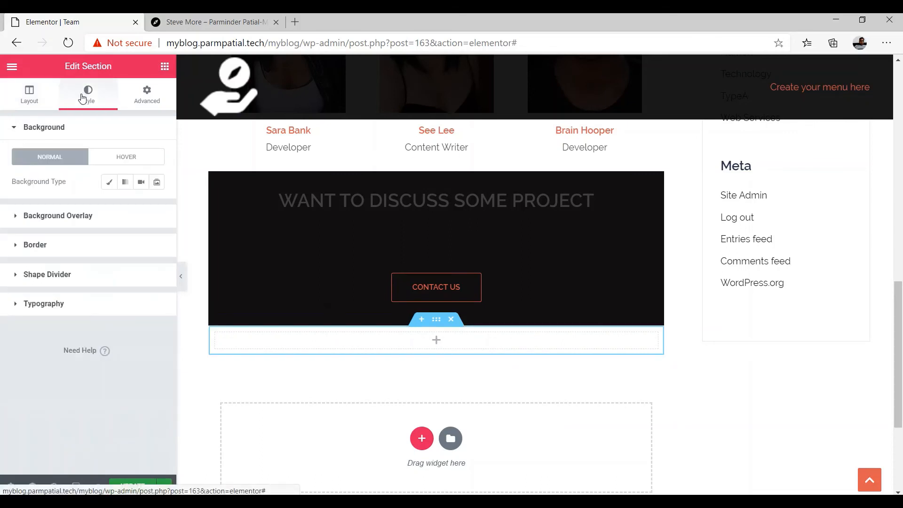
pyautogui.click(109, 186)
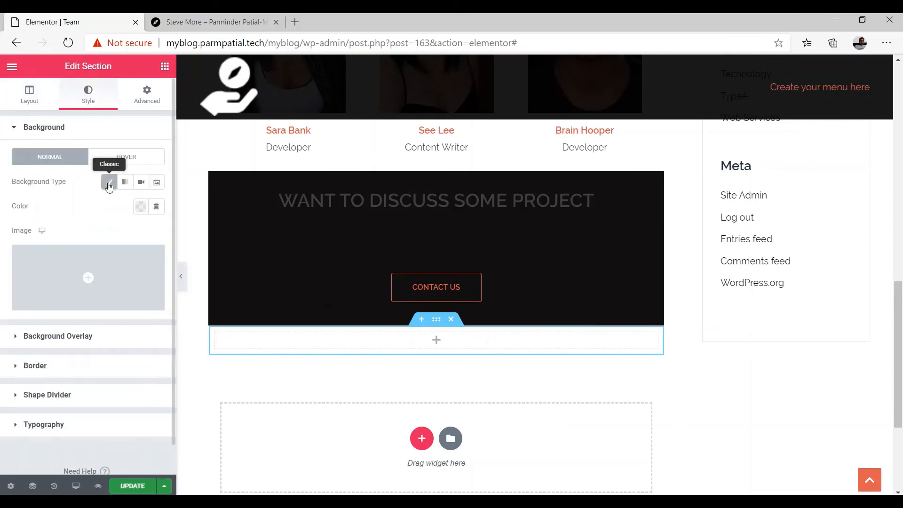
pyautogui.click(87, 259)
pyautogui.click(72, 188)
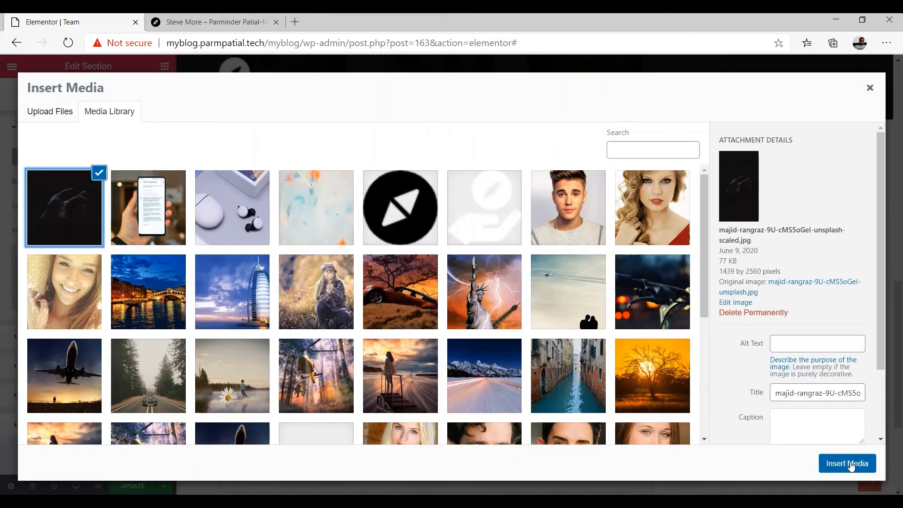
pyautogui.click(850, 463)
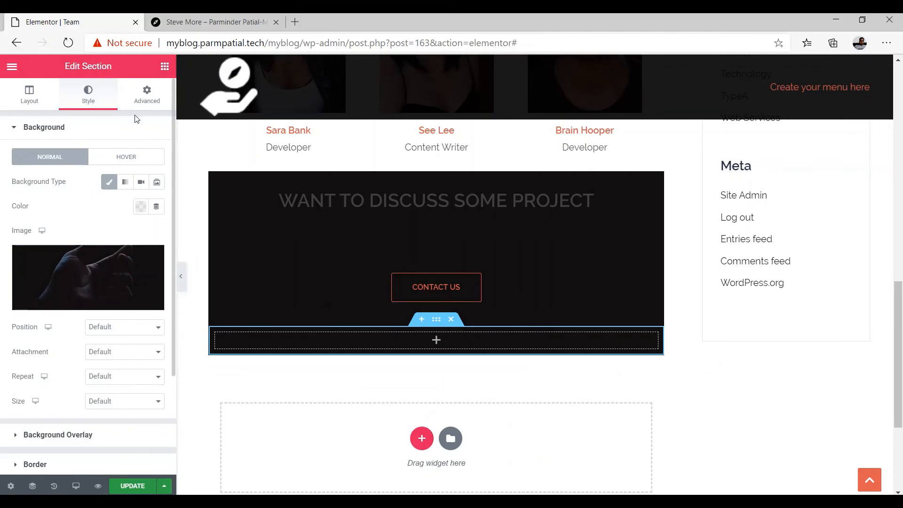
# Unlink the section padding and set top and bottom padding to 5
pyautogui.click(145, 95)
pyautogui.click(34, 231)
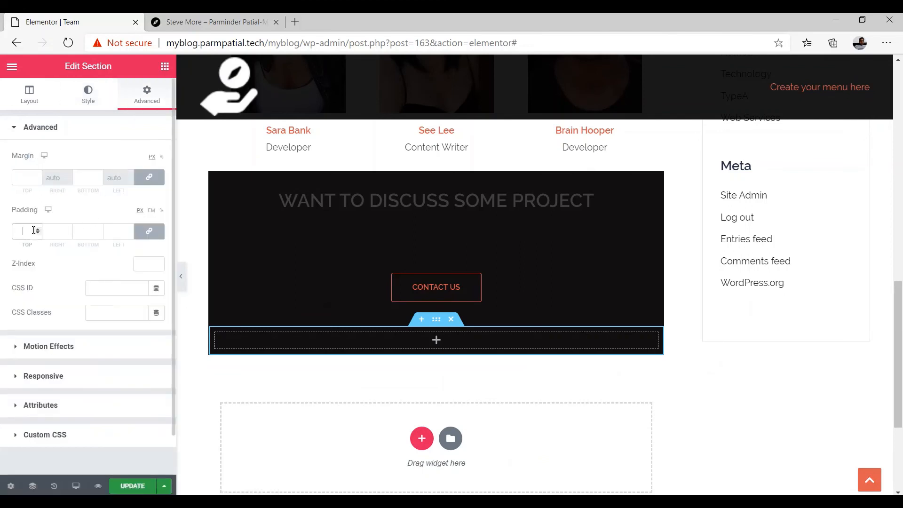
pyautogui.click(149, 231)
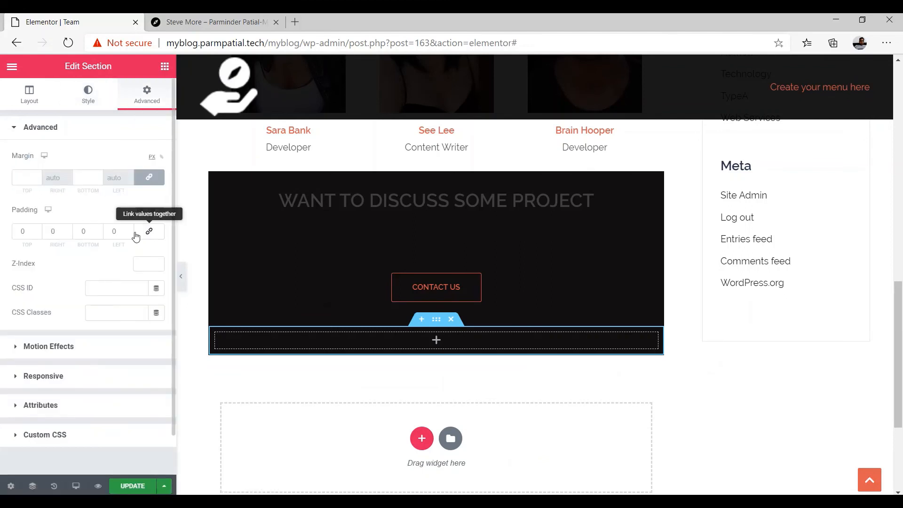
pyautogui.doubleClick(30, 231)
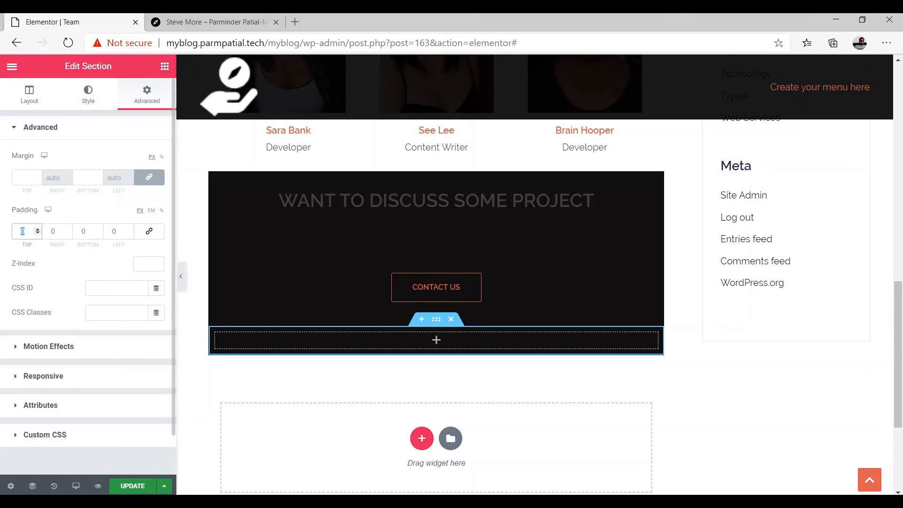
pyautogui.write('5')
pyautogui.click(114, 231)
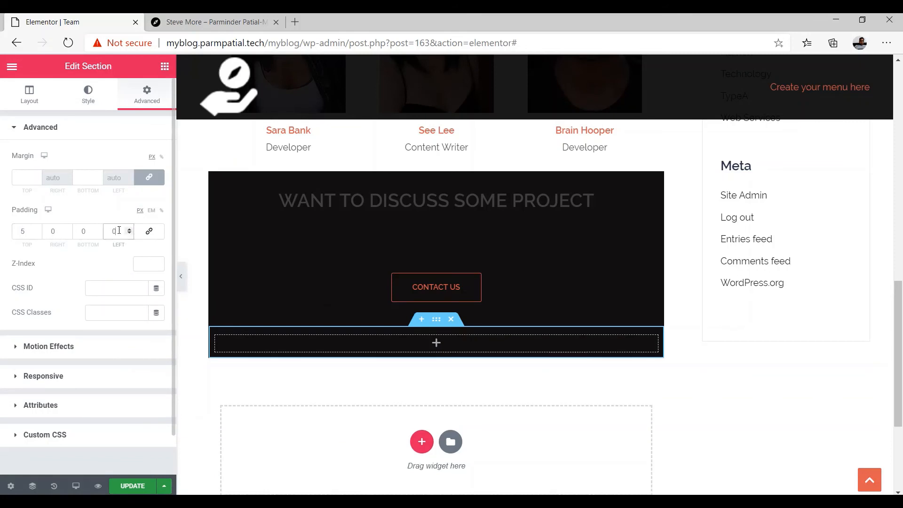
pyautogui.doubleClick(78, 229)
pyautogui.write('5')
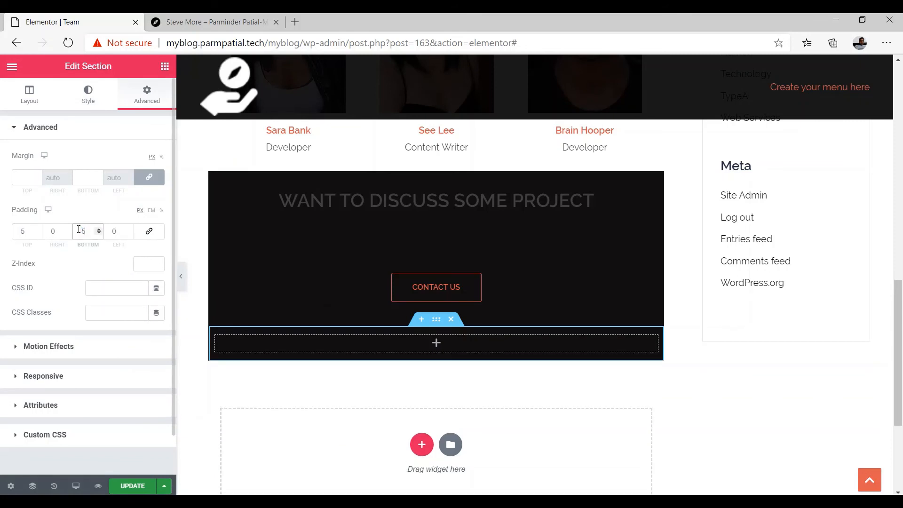
# Bring up the widget list to fill the new section's column
pyautogui.click(30, 94)
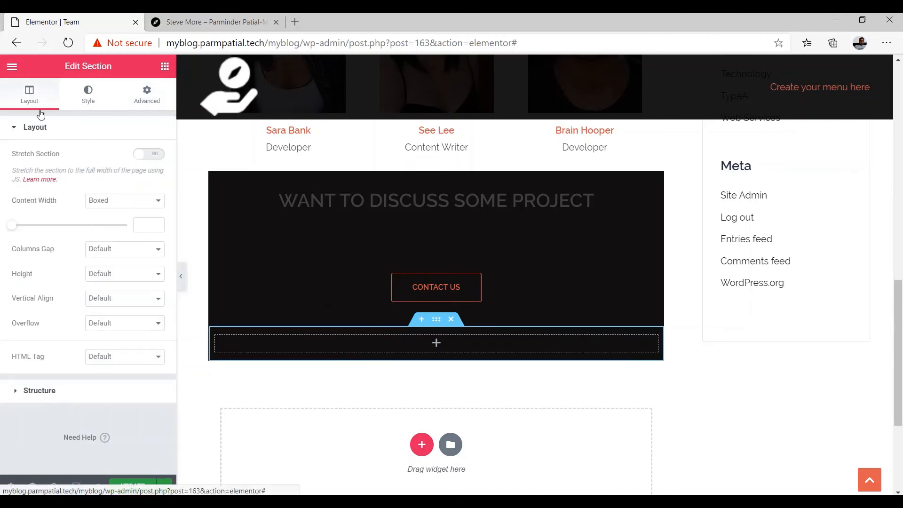
pyautogui.click(437, 343)
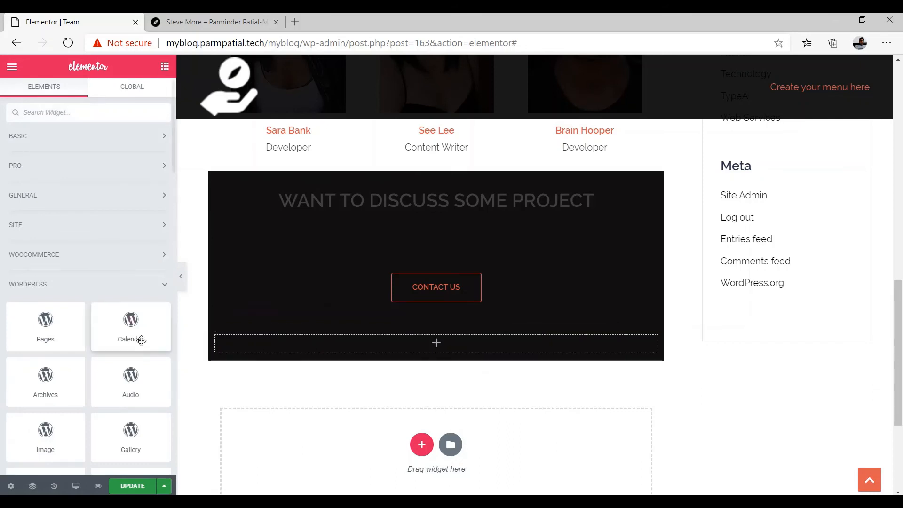
pyautogui.scroll(-3, 133, 350)
pyautogui.scroll(-5, 133, 351)
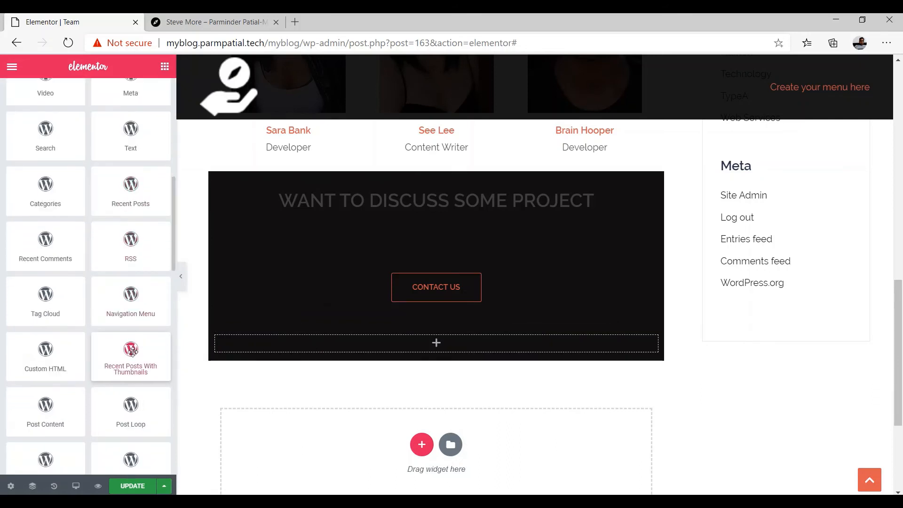
pyautogui.scroll(-5, 132, 351)
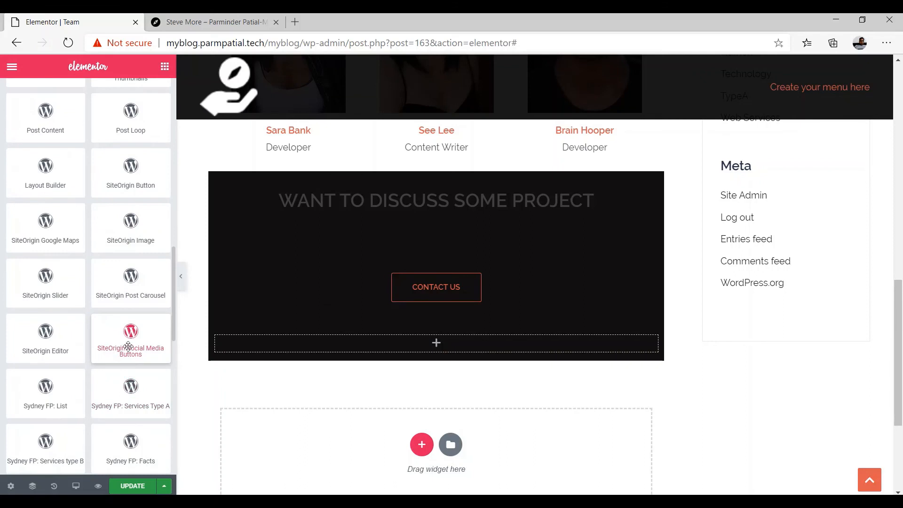
# Place a SiteOrigin Social Media Buttons widget in the new section and add Facebook
pyautogui.moveTo(128, 346); pyautogui.dragTo(423, 348)
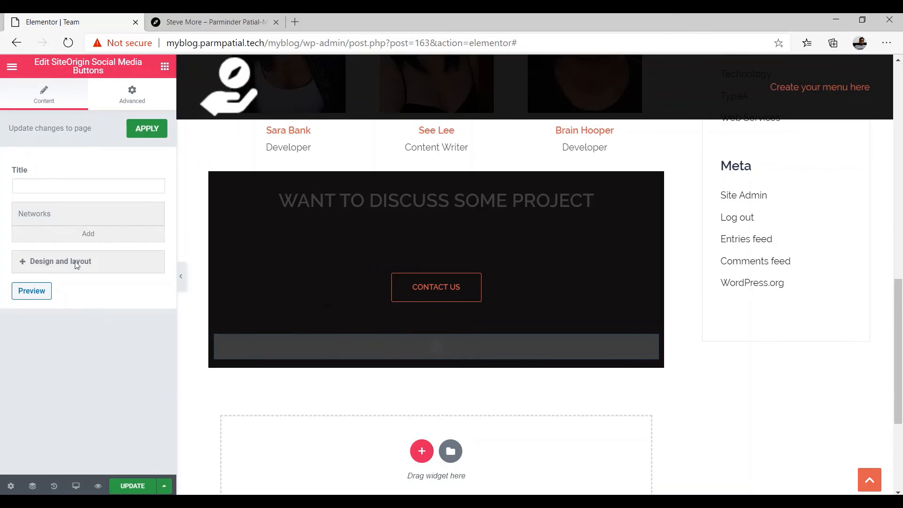
pyautogui.click(91, 235)
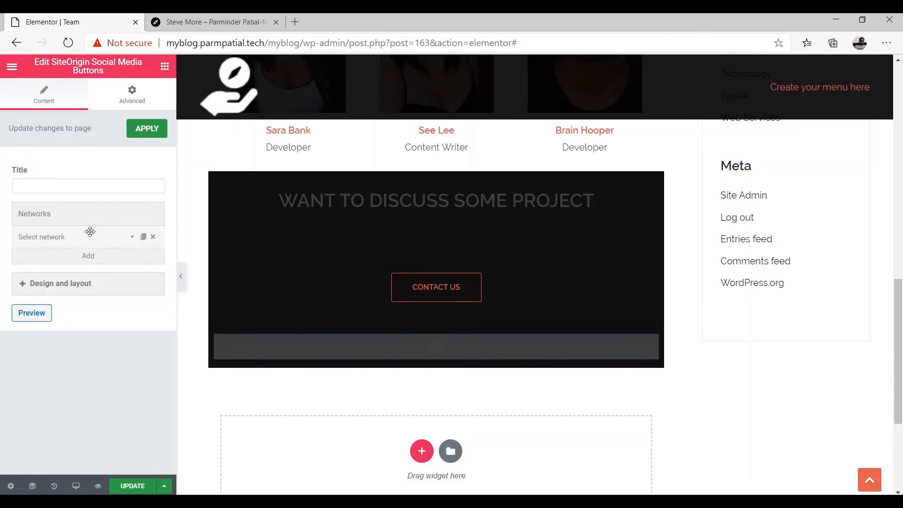
pyautogui.click(118, 236)
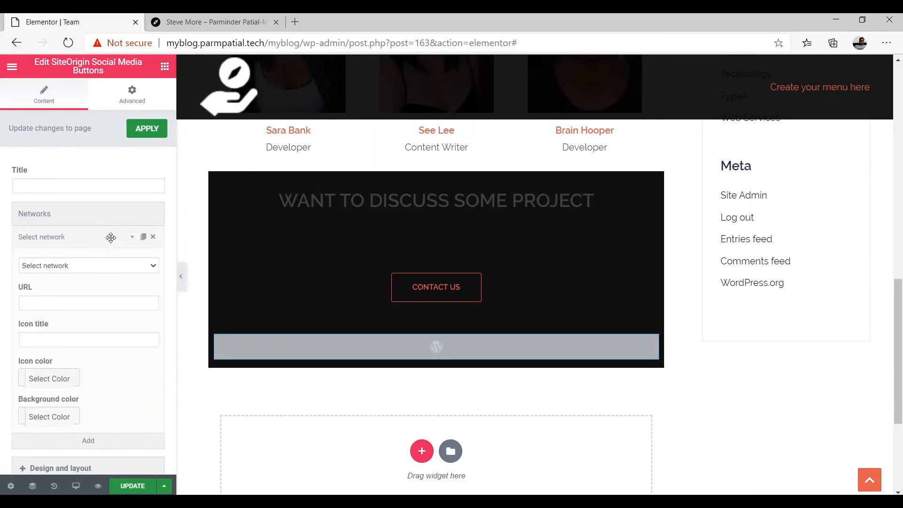
pyautogui.click(60, 266)
pyautogui.click(57, 289)
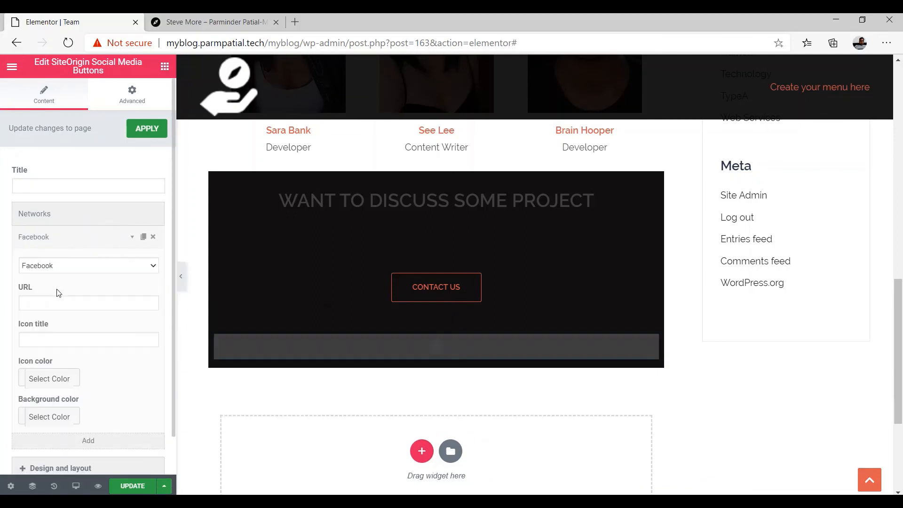
pyautogui.click(133, 239)
# Add Twitter and LinkedIn as the second and third social networks
pyautogui.click(121, 257)
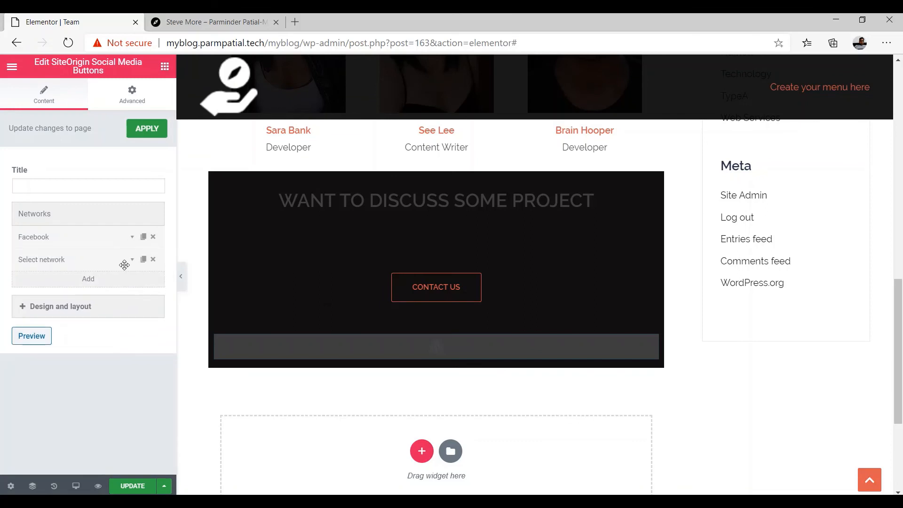
pyautogui.click(132, 264)
pyautogui.click(69, 290)
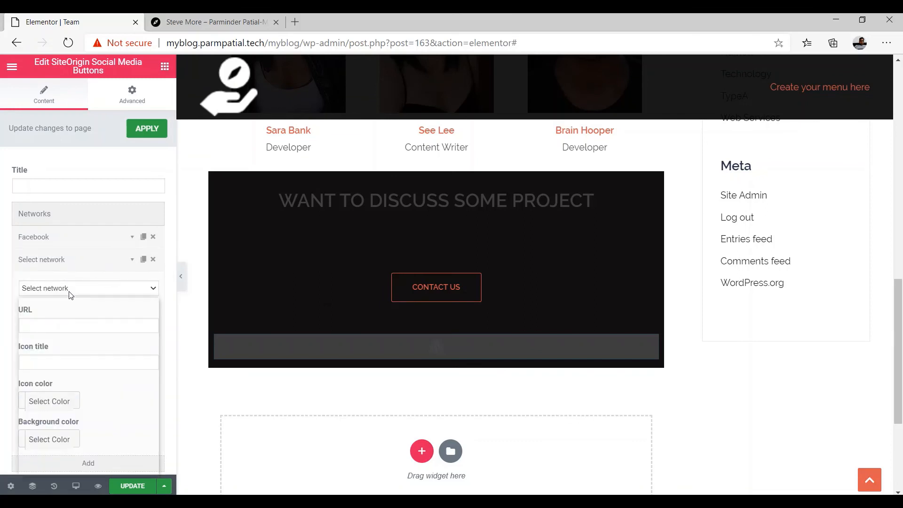
pyautogui.click(63, 320)
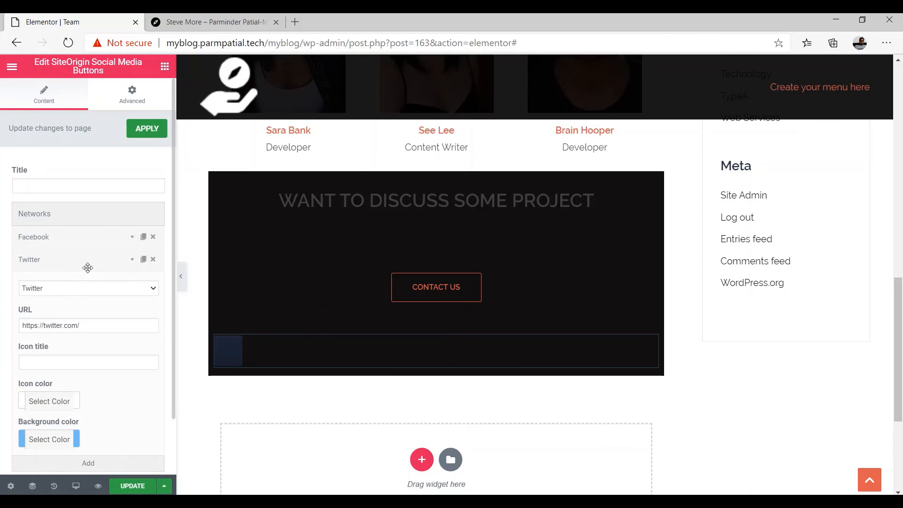
pyautogui.click(132, 261)
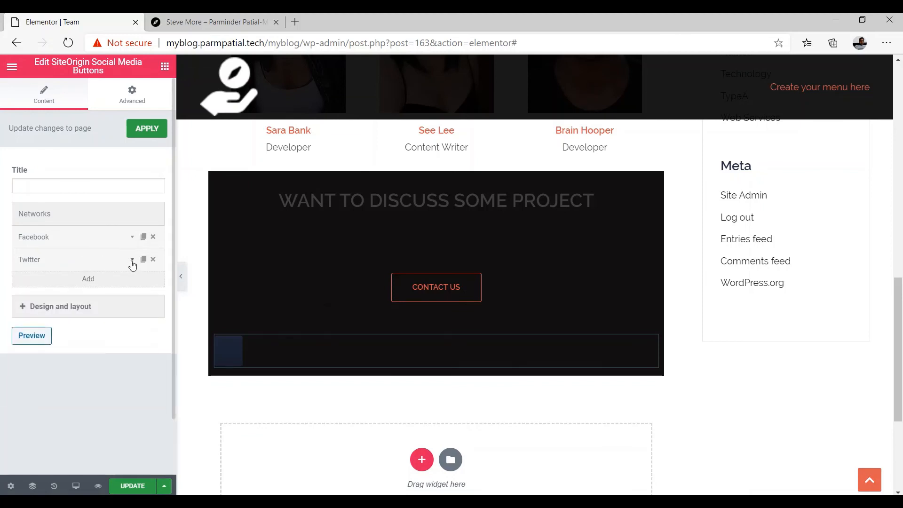
pyautogui.click(122, 283)
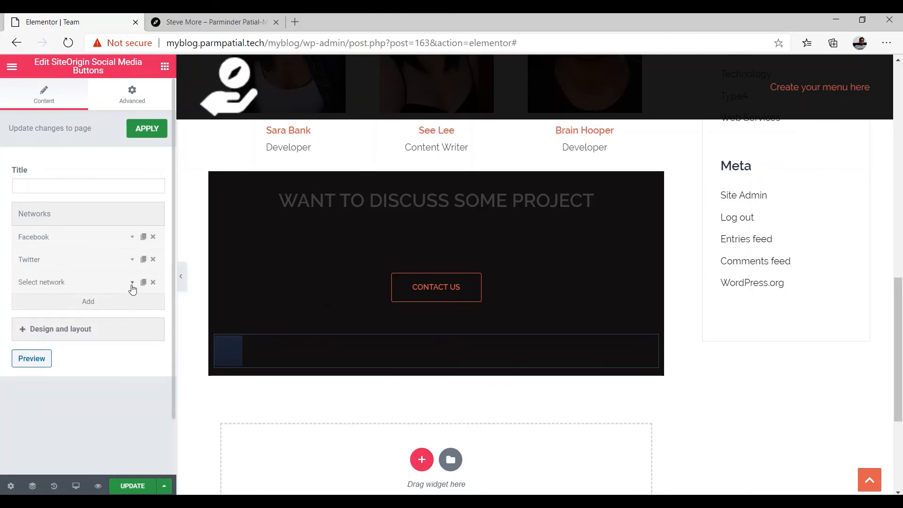
pyautogui.click(131, 285)
pyautogui.click(63, 315)
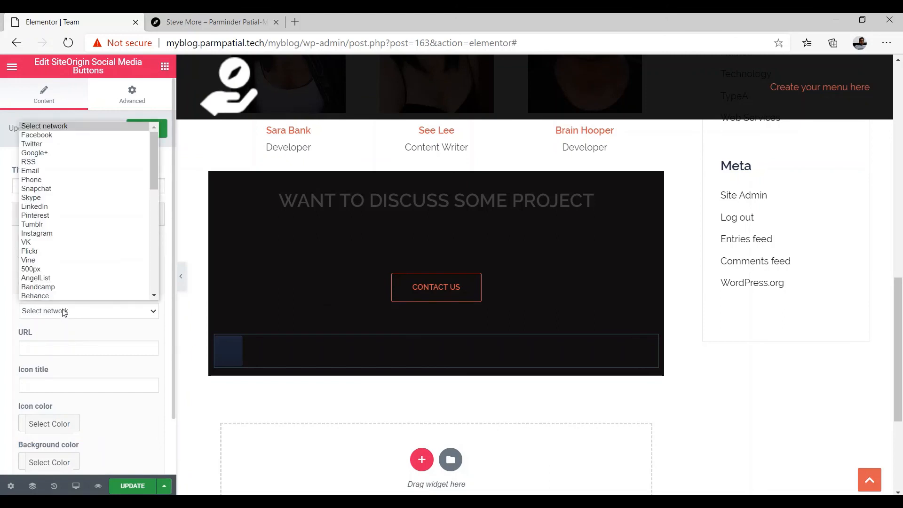
pyautogui.click(48, 208)
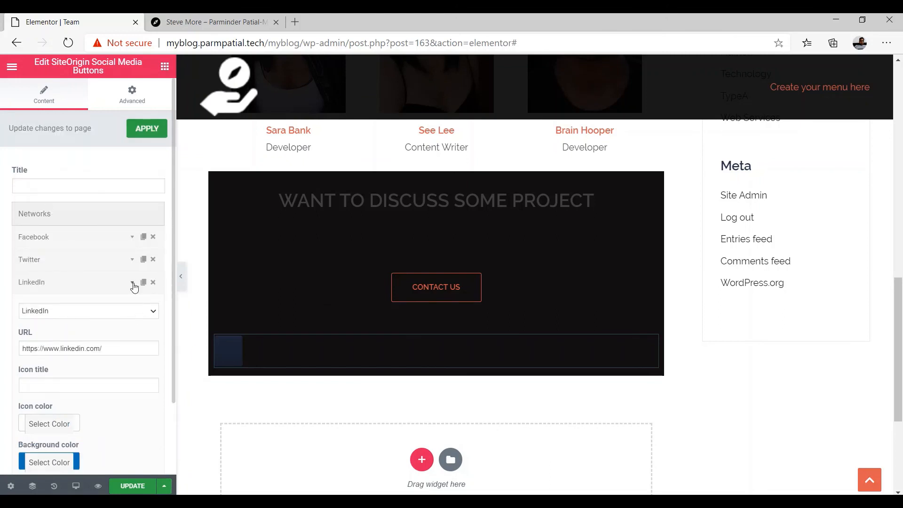
pyautogui.click(134, 284)
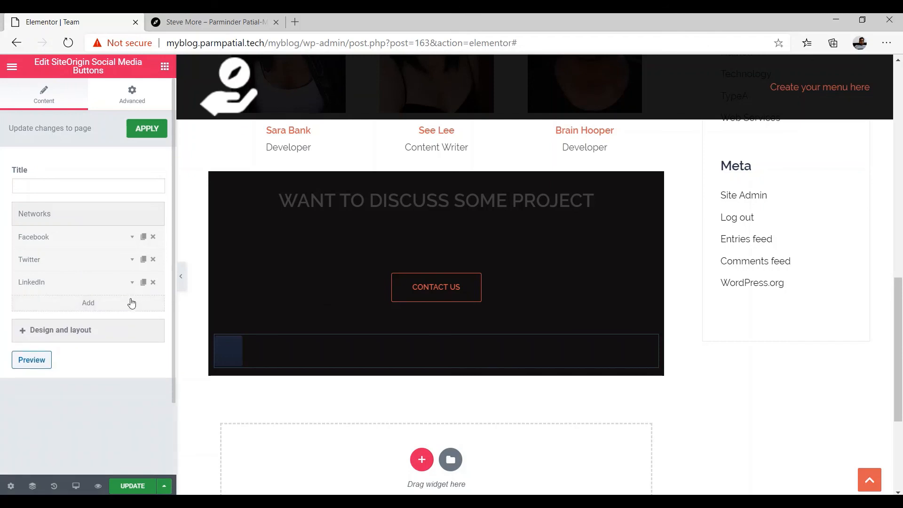
pyautogui.click(131, 301)
pyautogui.click(132, 304)
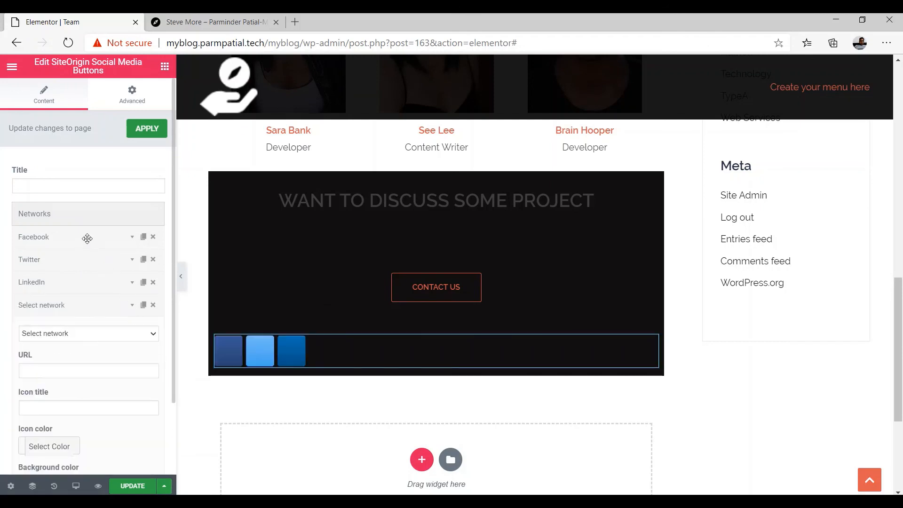
pyautogui.click(67, 333)
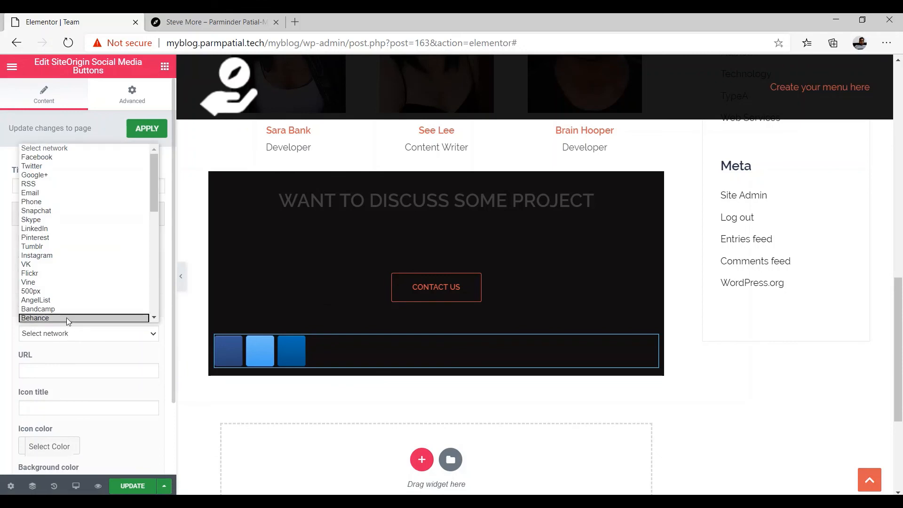
pyautogui.click(50, 256)
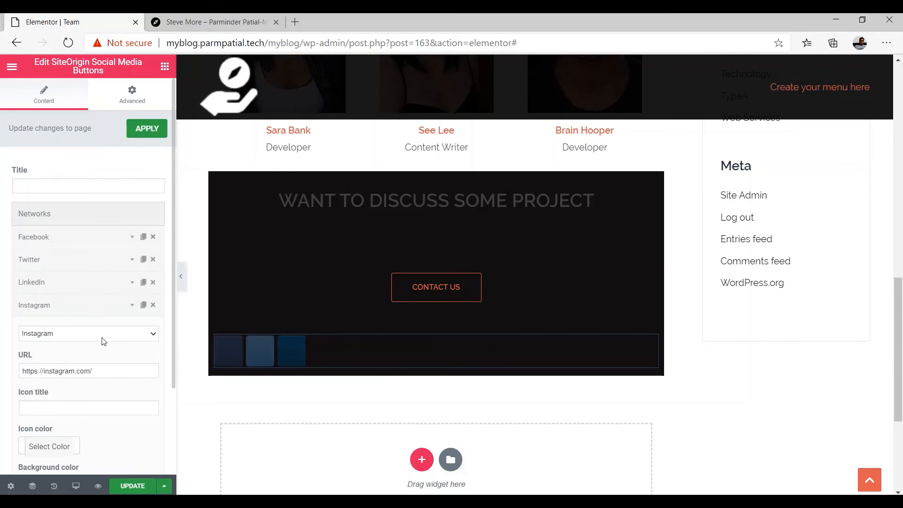
pyautogui.scroll(-3, 104, 341)
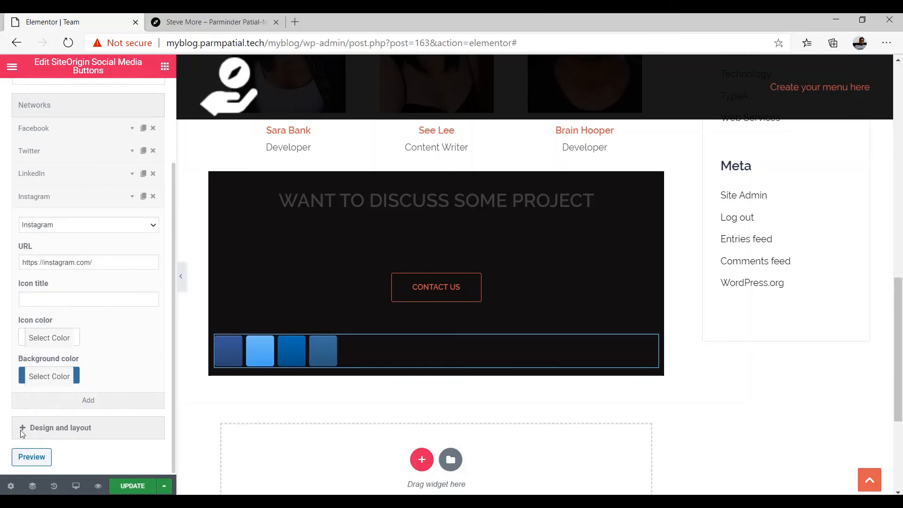
# Set the social buttons' Button theme to Flat under Design and layout
pyautogui.click(46, 428)
pyautogui.scroll(-5, 64, 417)
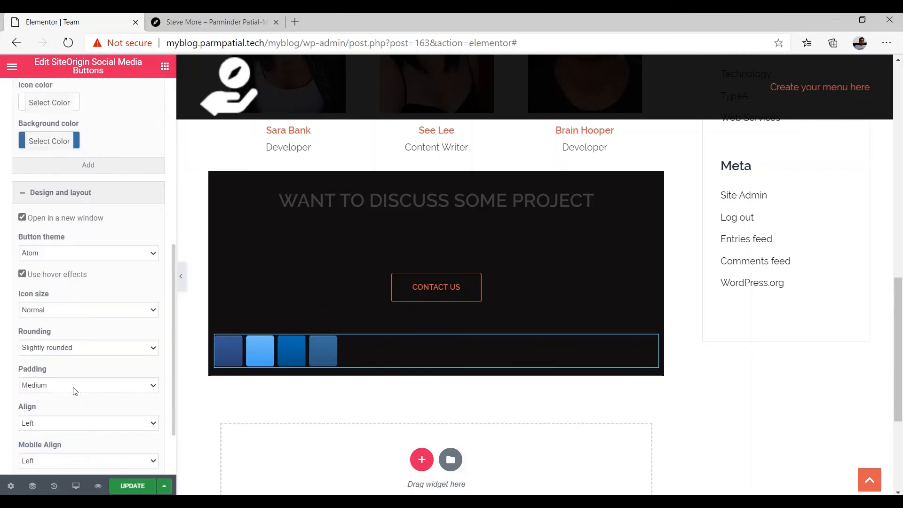
pyautogui.click(49, 257)
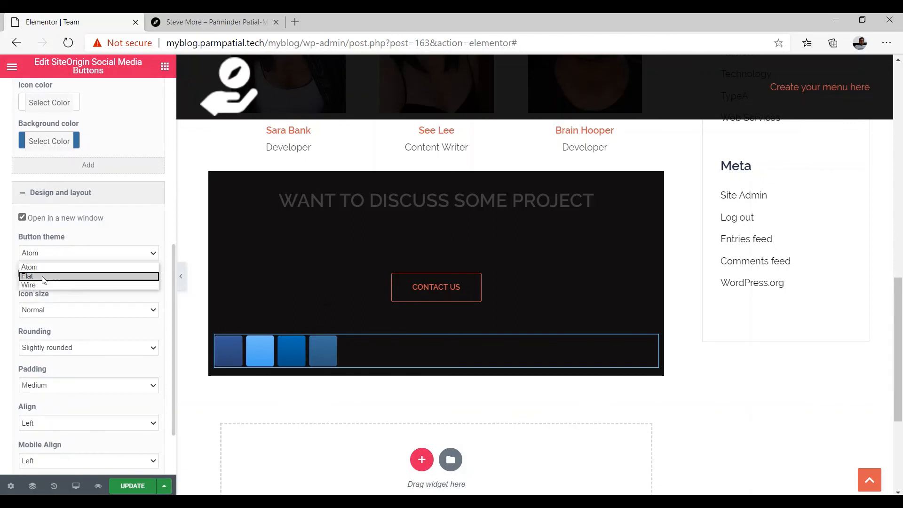
pyautogui.click(41, 276)
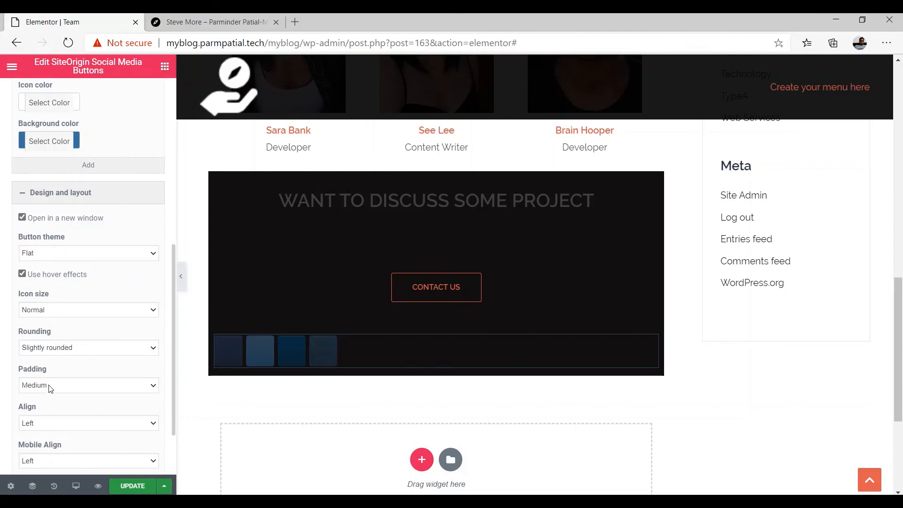
# Set Align and Mobile Align to Center, then save the page with UPDATE
pyautogui.scroll(-1, 50, 385)
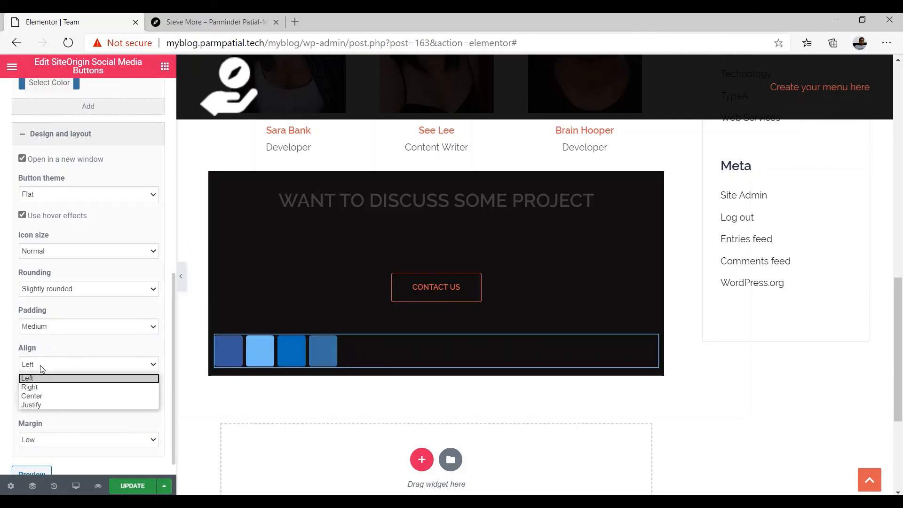
pyautogui.click(40, 396)
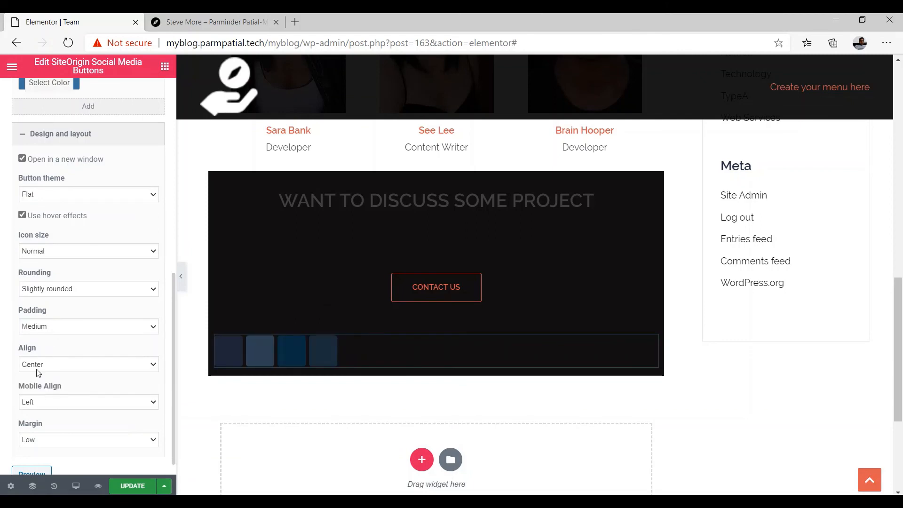
pyautogui.scroll(-1, 41, 359)
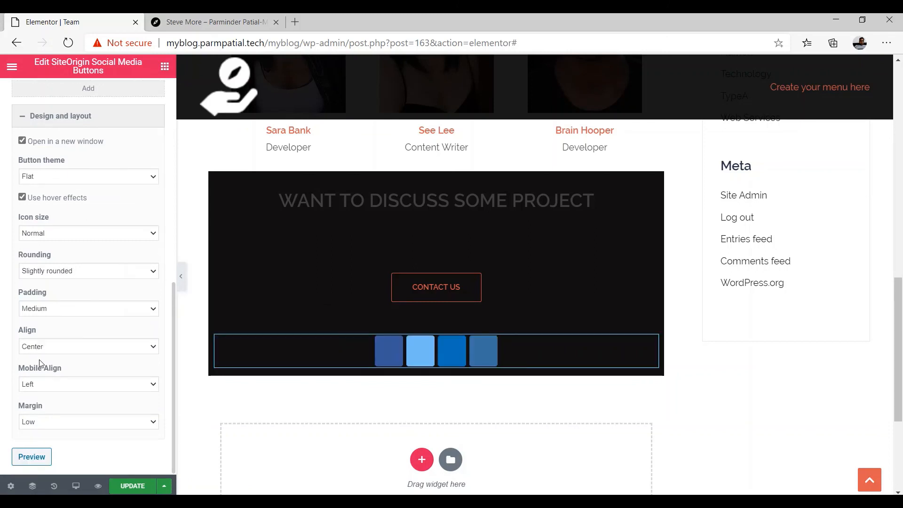
pyautogui.click(41, 386)
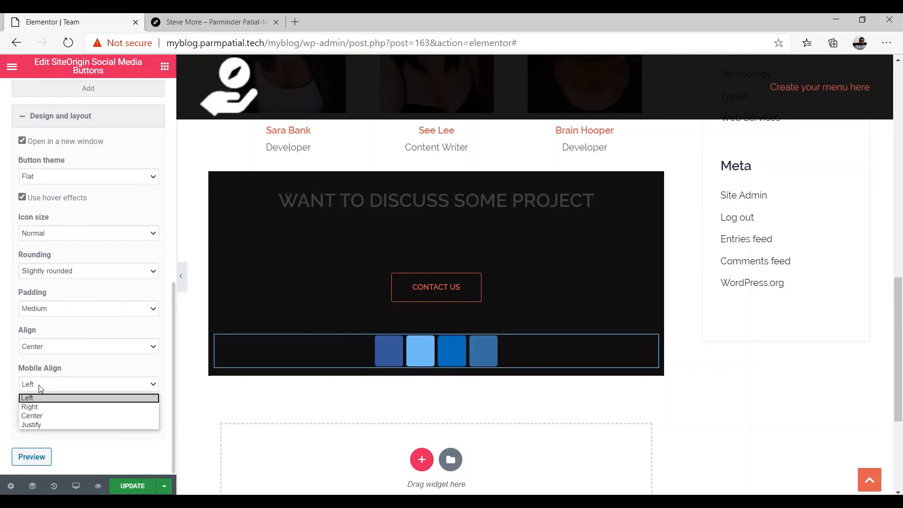
pyautogui.click(45, 417)
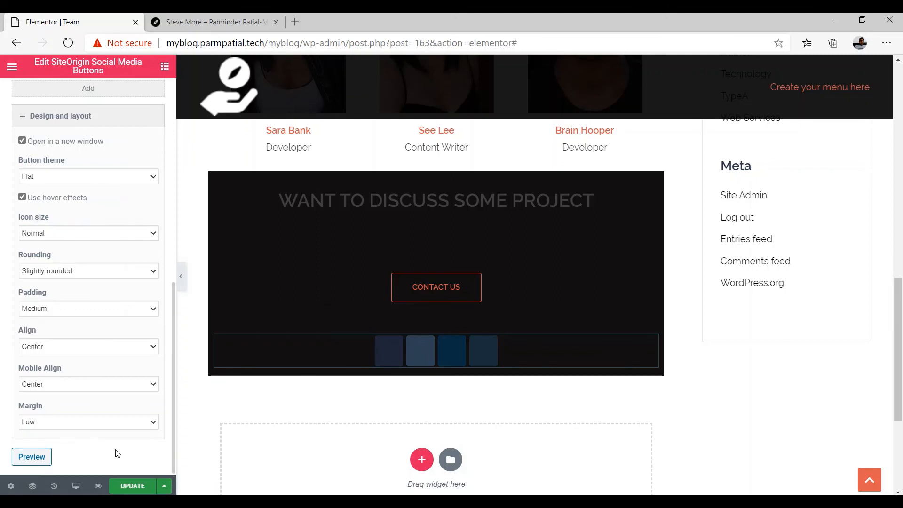
pyautogui.click(132, 487)
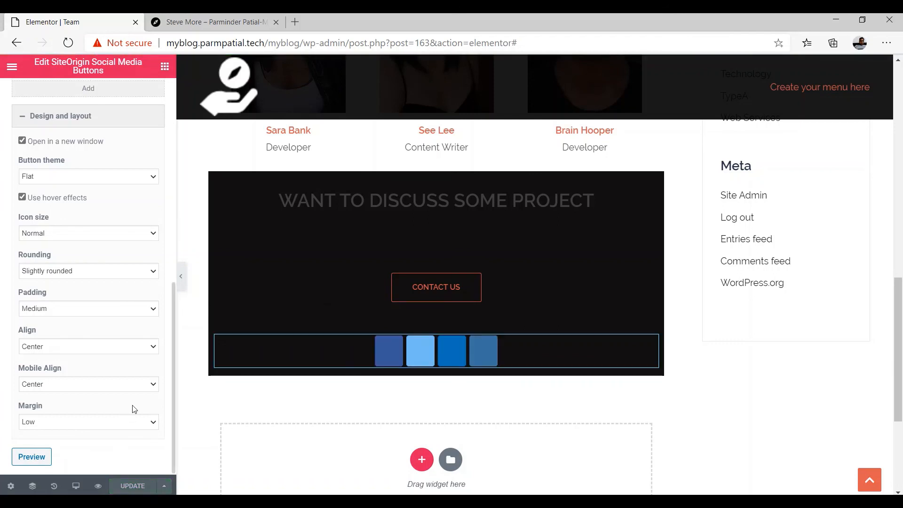
# Apply the widget changes, check the centred icons in the preview, and open the main menu
pyautogui.scroll(10, 127, 386)
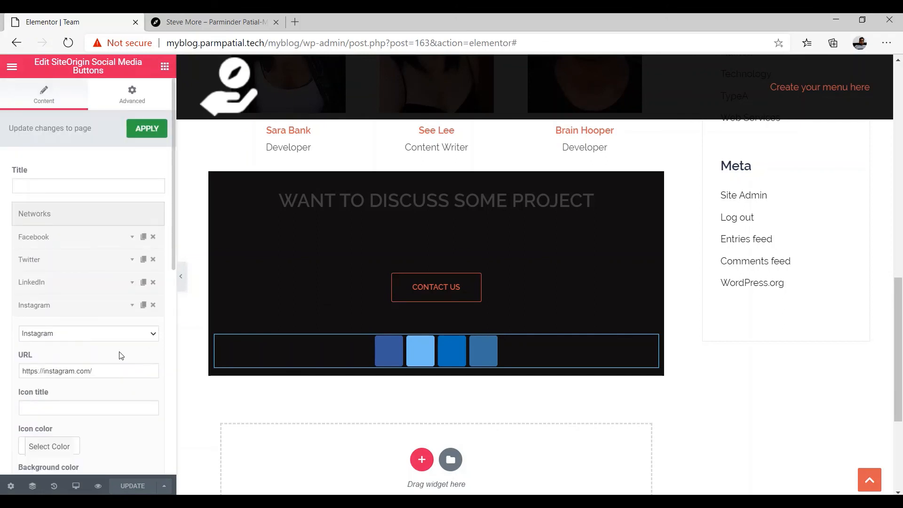
pyautogui.click(139, 130)
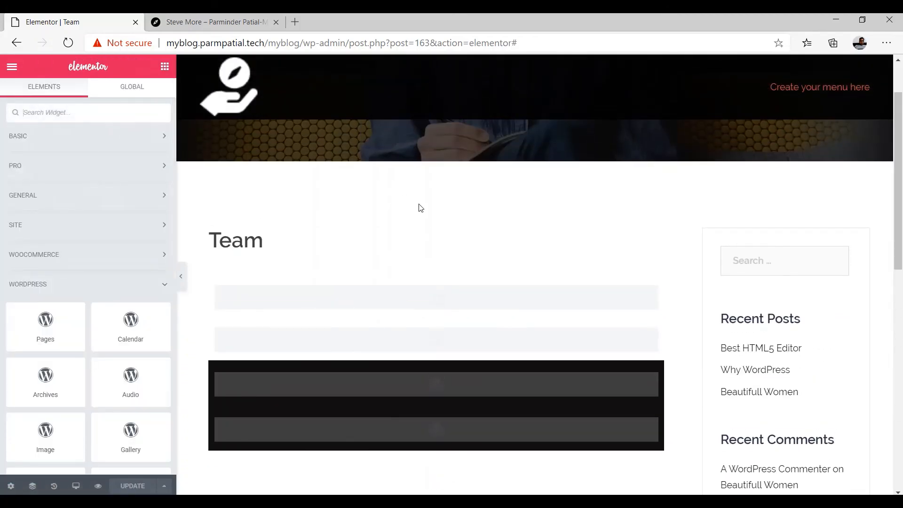
pyautogui.scroll(-4, 415, 233)
pyautogui.scroll(-4, 407, 243)
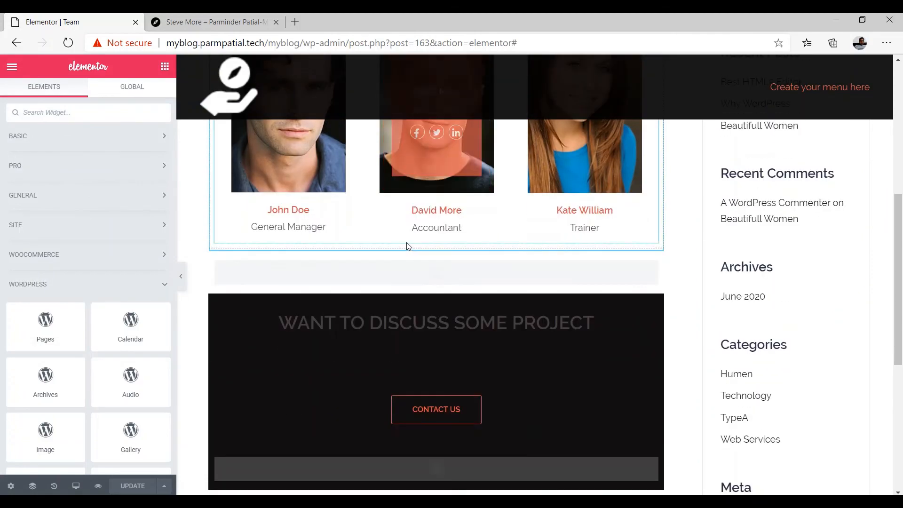
pyautogui.scroll(-4, 393, 248)
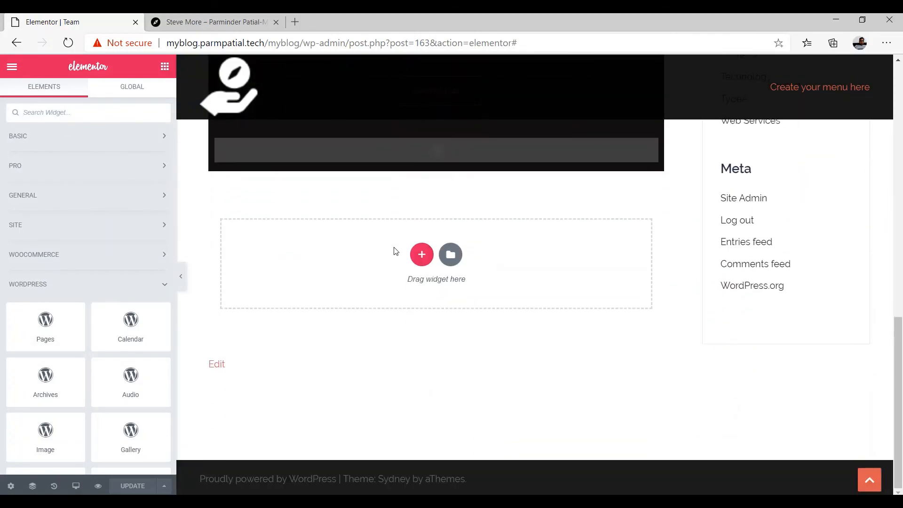
pyautogui.scroll(12, 394, 253)
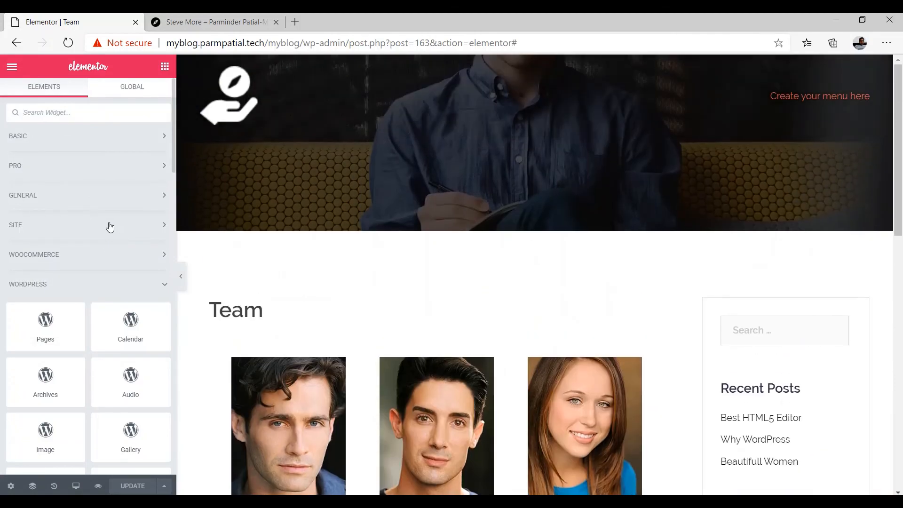
pyautogui.click(12, 68)
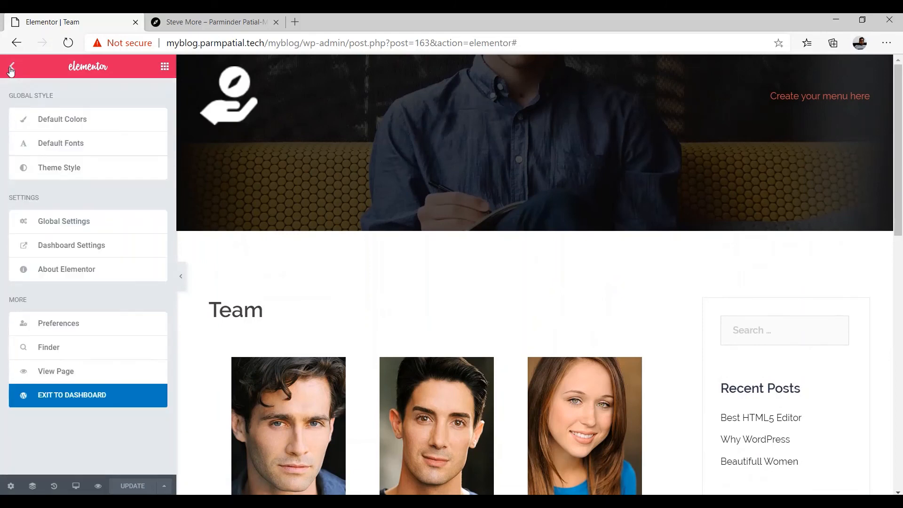
# View the live Team page and scroll to the contact band with its four centred icons
pyautogui.click(57, 372)
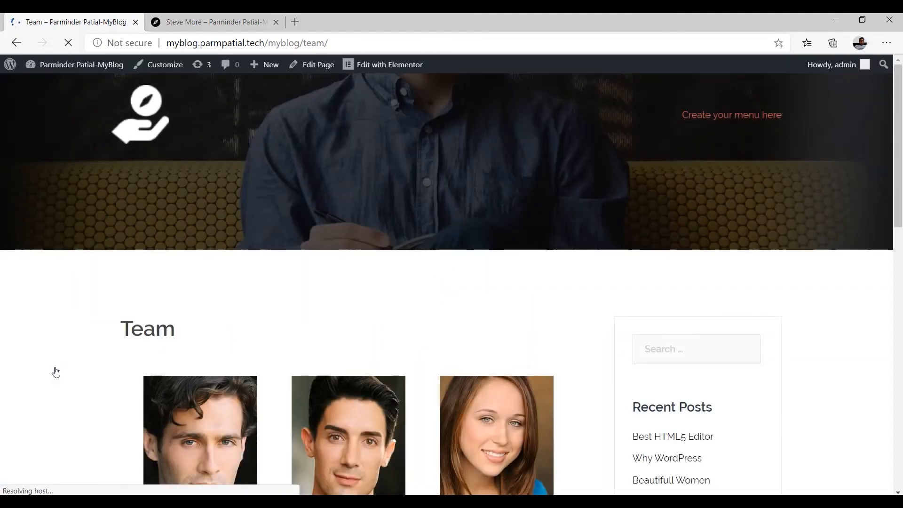
pyautogui.scroll(-8, 270, 323)
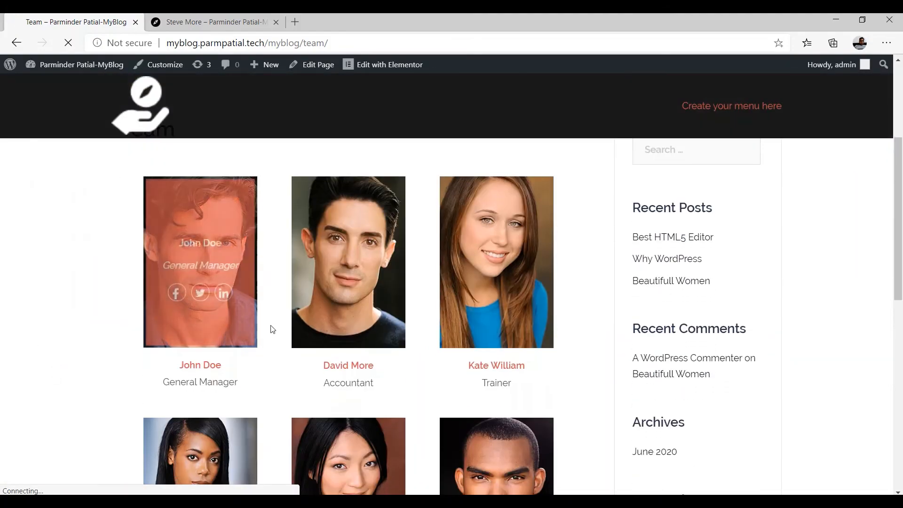
pyautogui.scroll(-6, 272, 331)
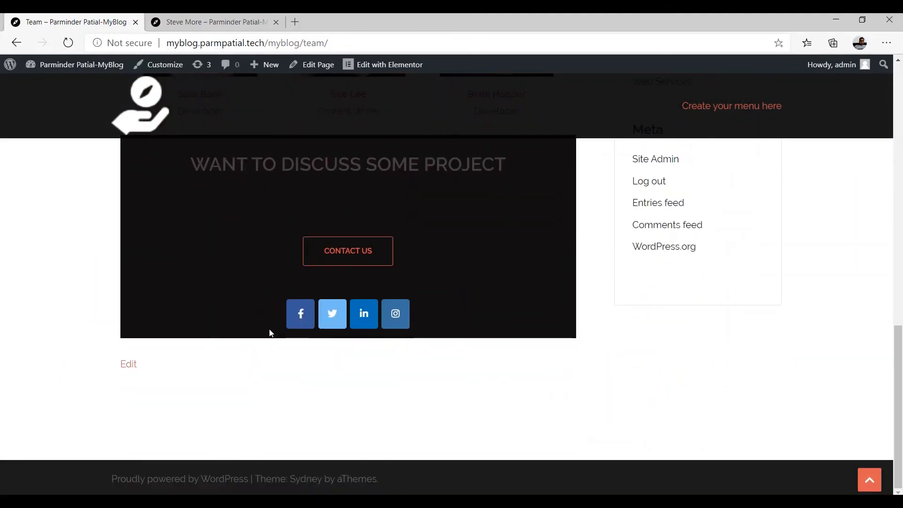
pyautogui.scroll(7, 265, 283)
pyautogui.scroll(-7, 263, 289)
pyautogui.scroll(7, 261, 295)
pyautogui.scroll(8, 262, 296)
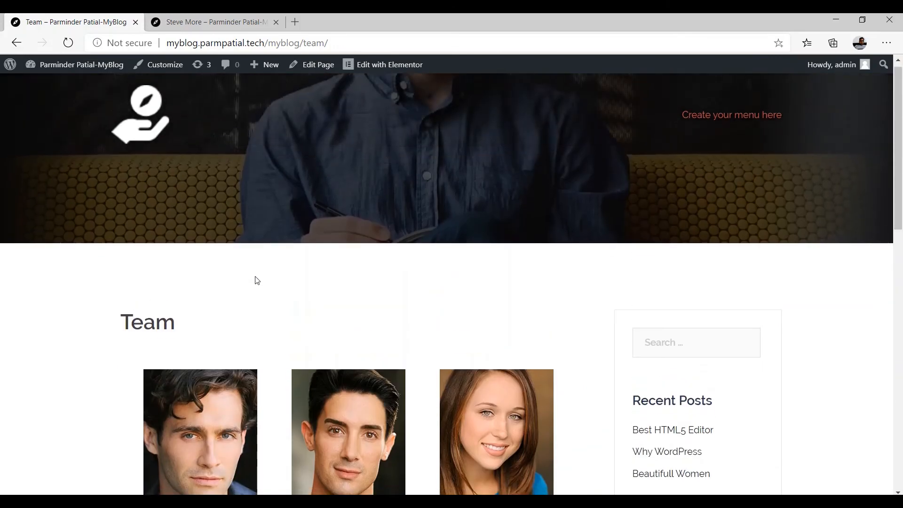
pyautogui.scroll(-6, 256, 280)
pyautogui.scroll(-7, 257, 280)
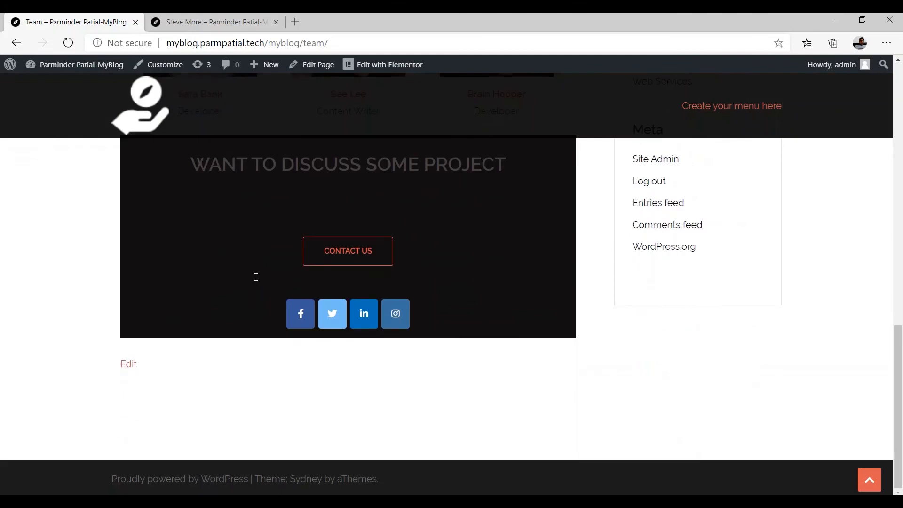
pyautogui.scroll(8, 254, 281)
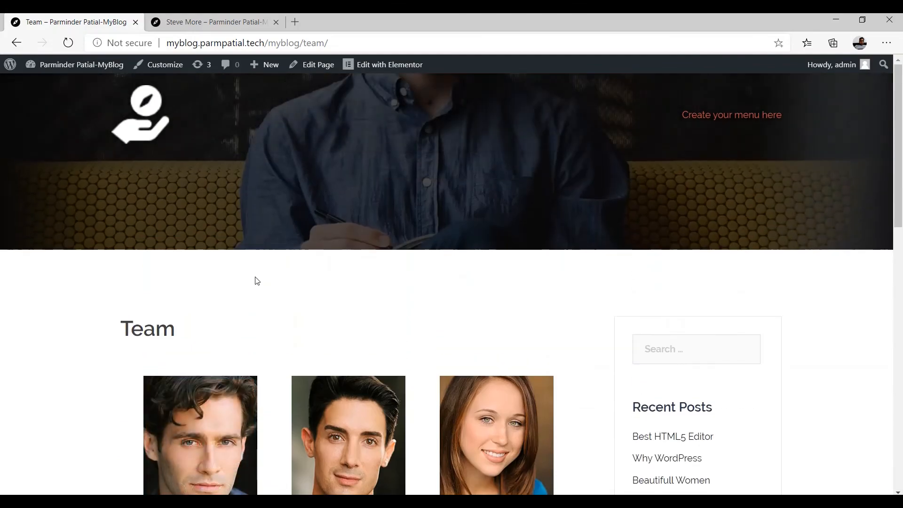
pyautogui.scroll(-6, 256, 281)
pyautogui.scroll(-8, 255, 281)
pyautogui.scroll(10, 255, 280)
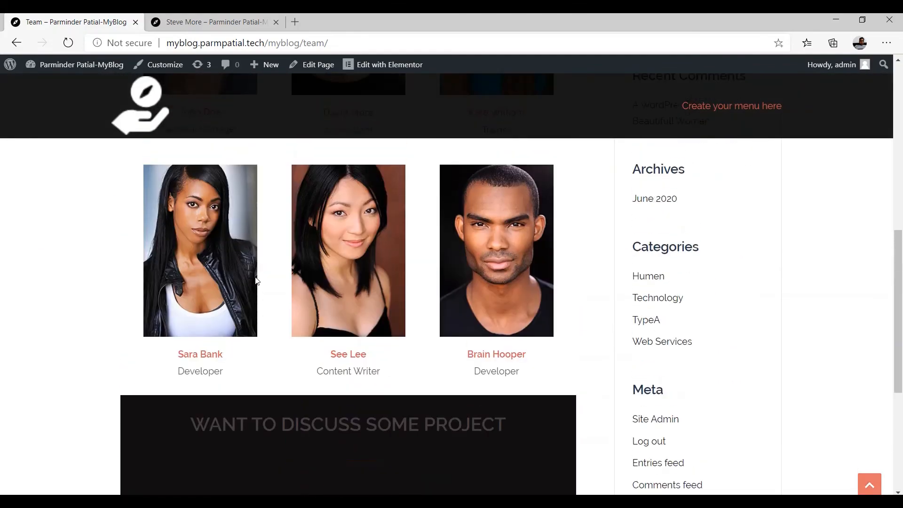
pyautogui.scroll(3, 256, 281)
pyautogui.scroll(-1, 257, 280)
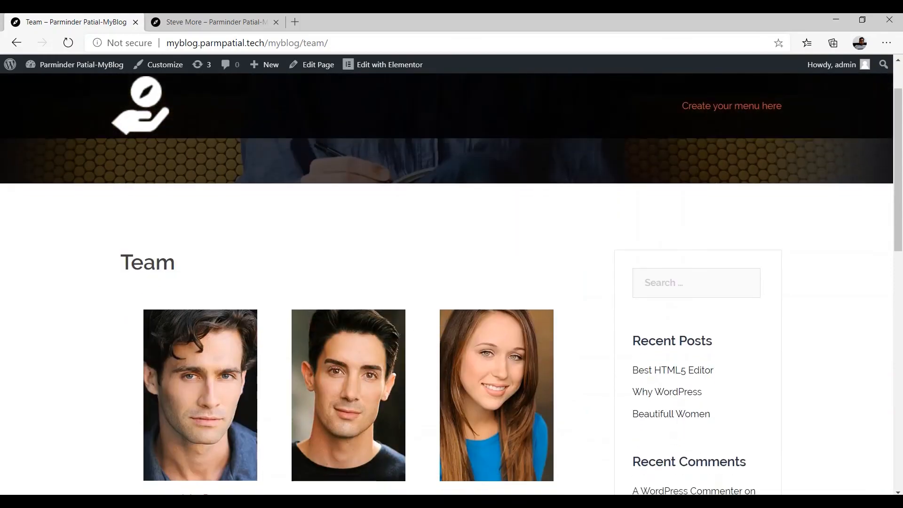